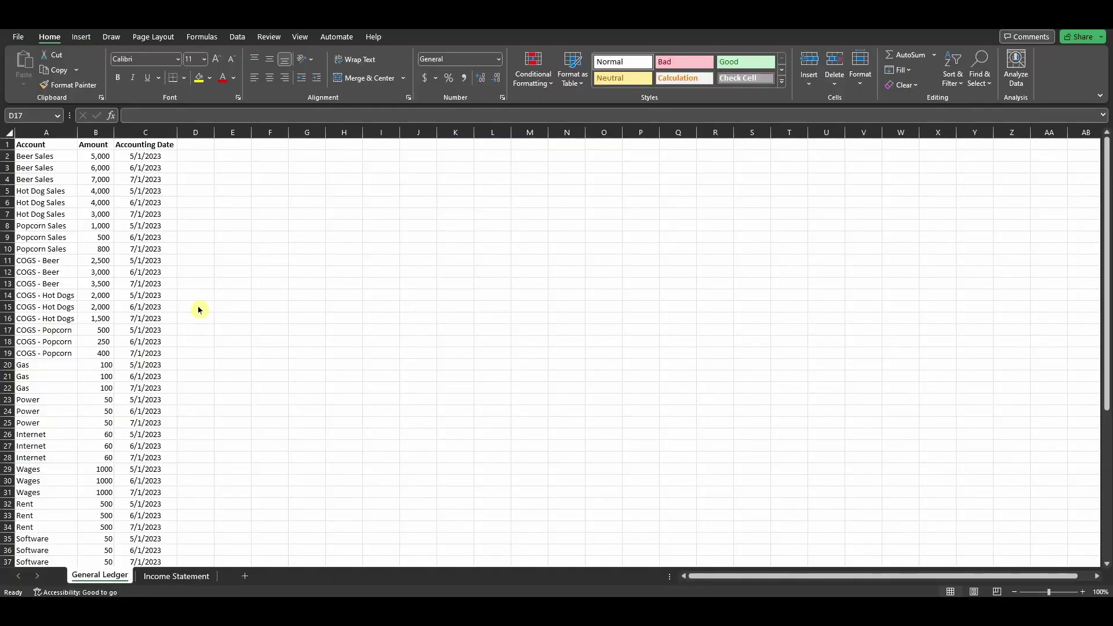
Select the first Amount values in the General Ledger to check their total.
left_click(231, 272)
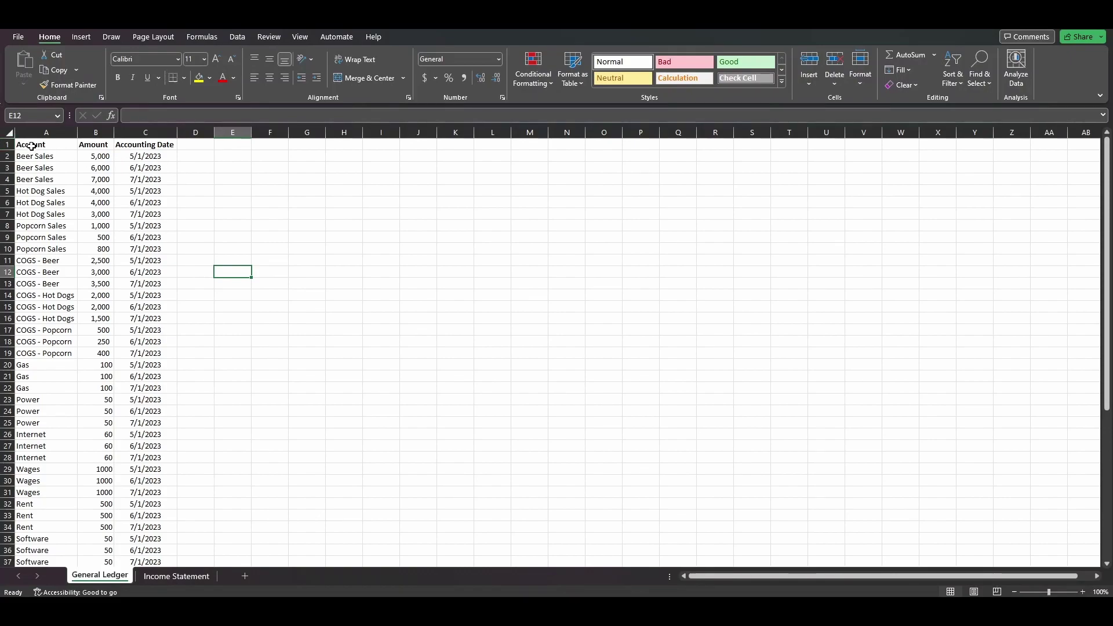
left_click_drag(93, 147, 96, 306)
left_click(258, 296)
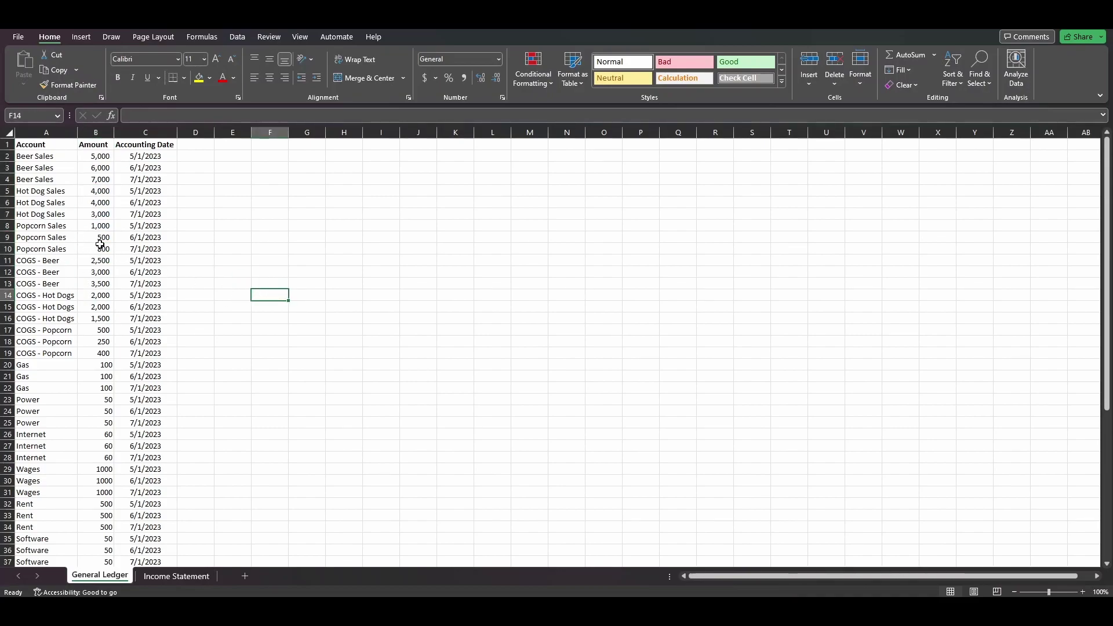
Select the Beer Sales account in cell A3 and scroll through the ledger entries.
left_click(144, 167)
left_click(97, 167)
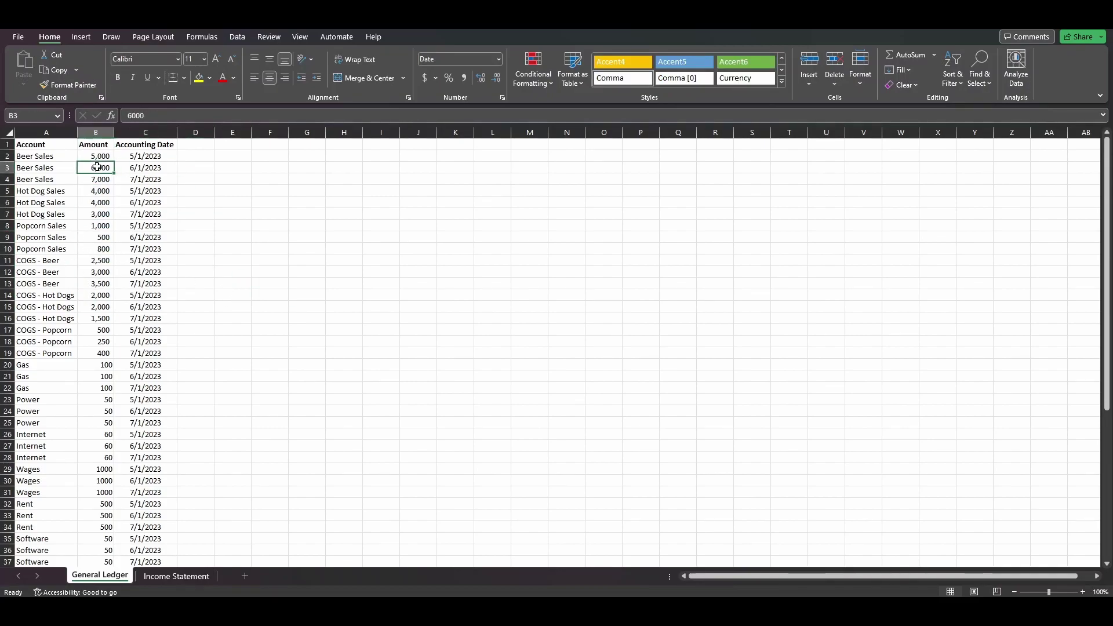
left_click(49, 170)
scroll(64, 181, "down", 2)
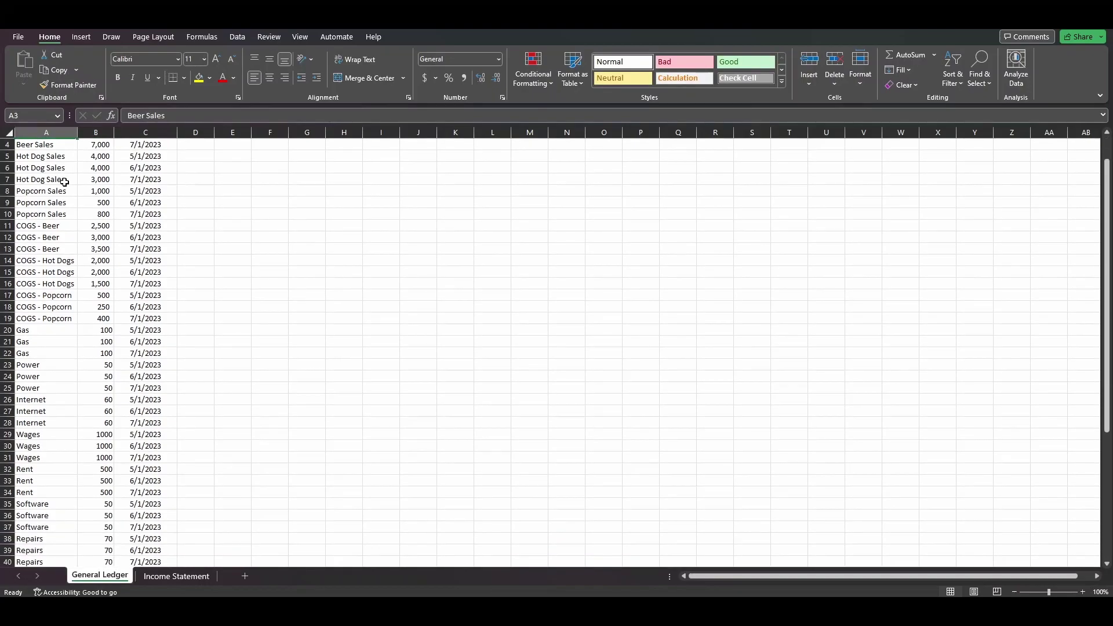
scroll(57, 257, "down", 1)
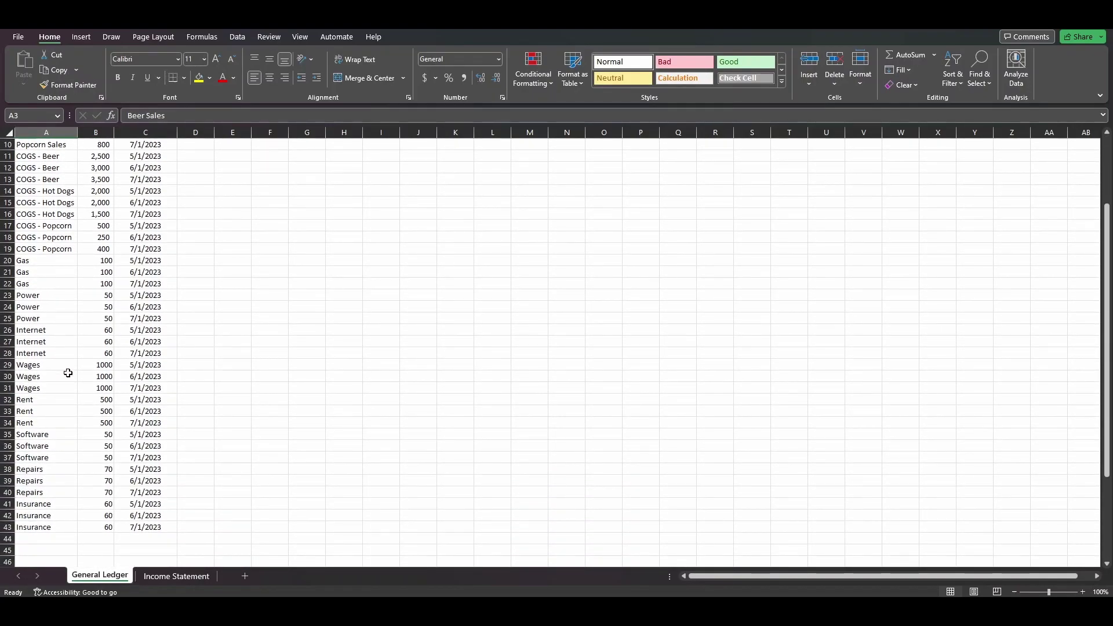
scroll(127, 412, "up", 3)
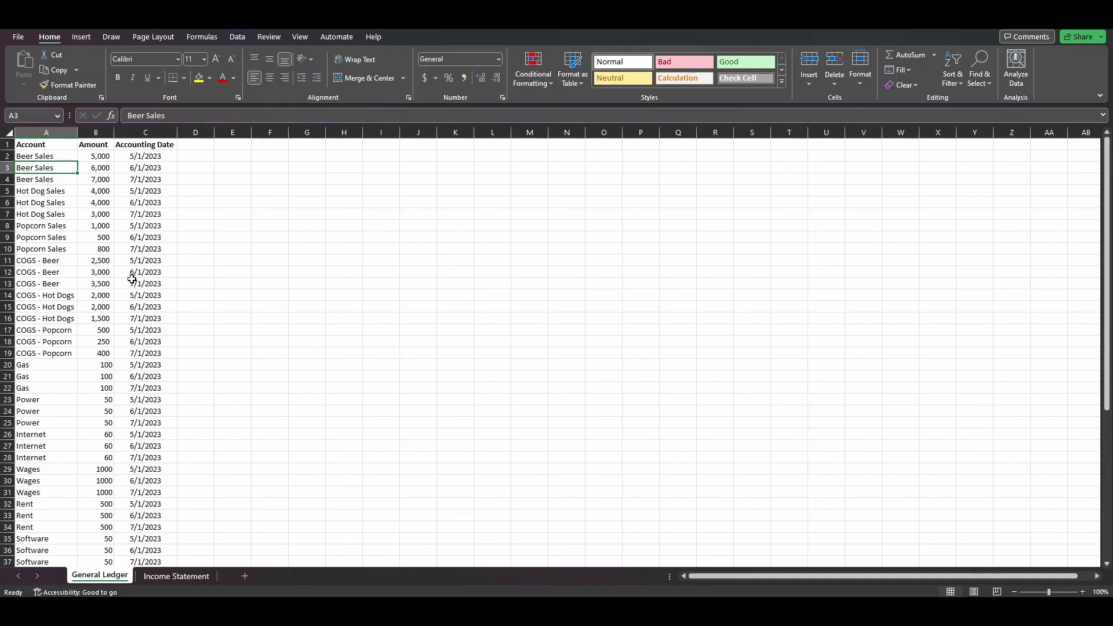
left_click(168, 575)
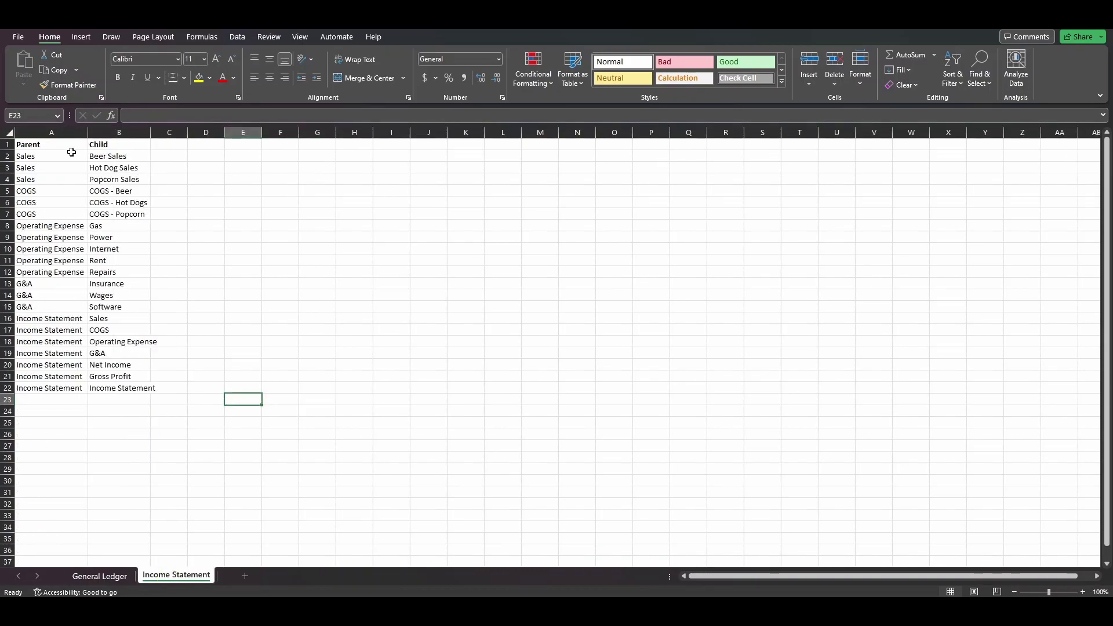
left_click_drag(66, 145, 119, 145)
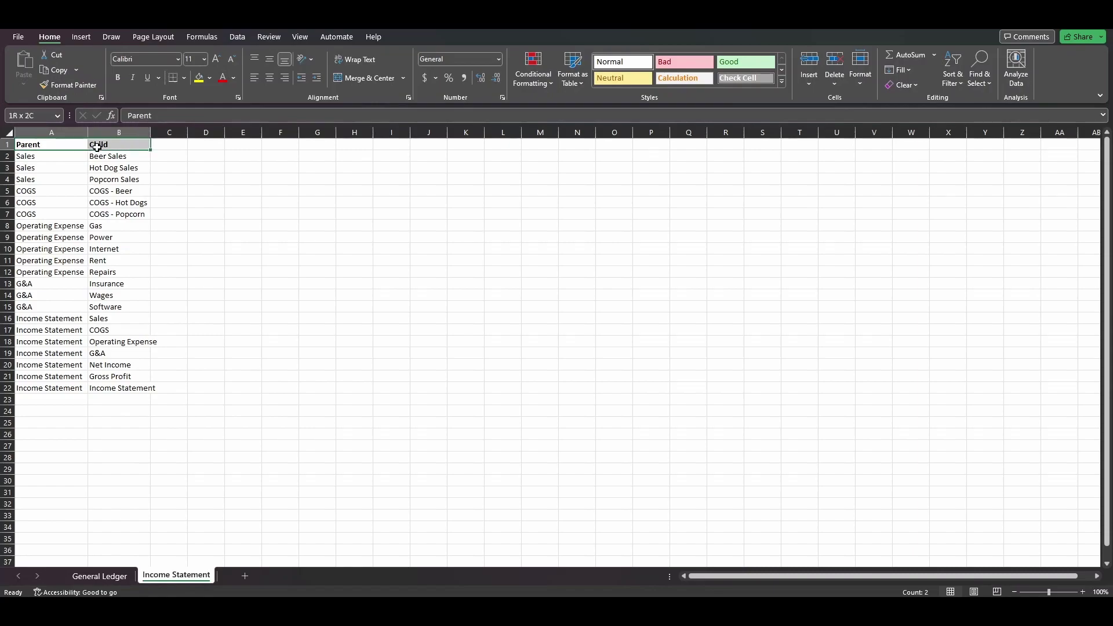
left_click(195, 246)
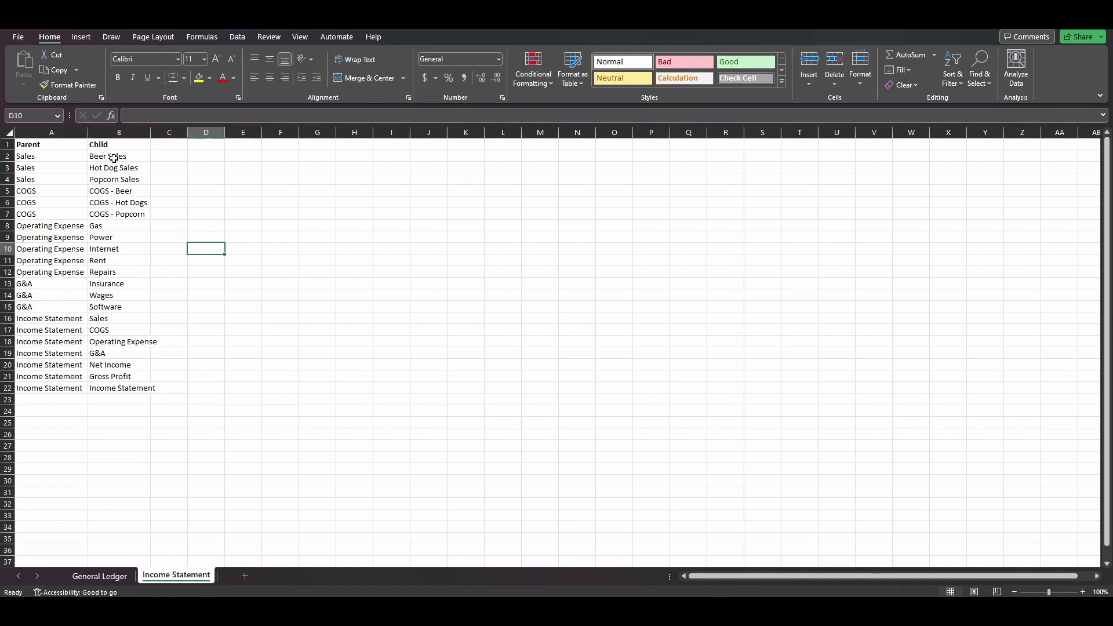
left_click_drag(113, 158, 114, 181)
left_click_drag(53, 157, 52, 180)
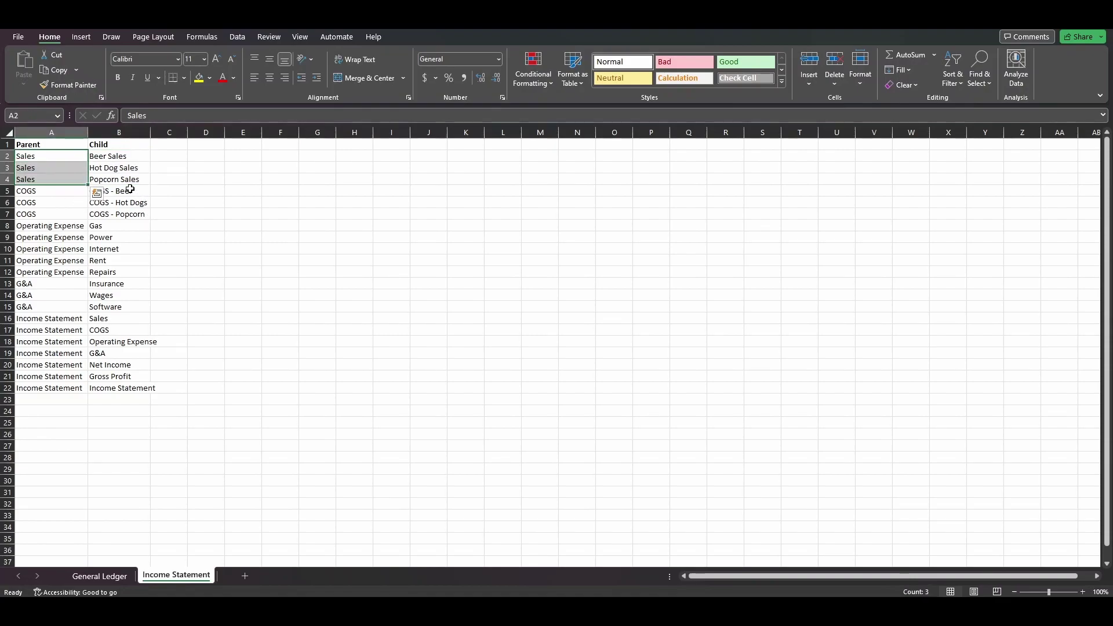
left_click_drag(118, 227, 124, 268)
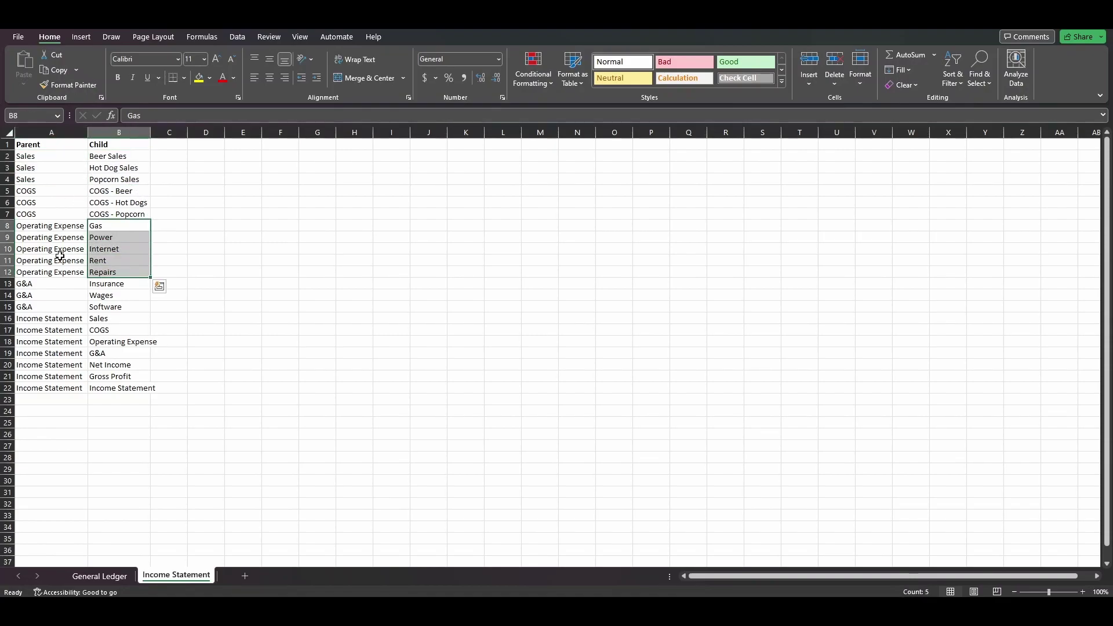
left_click_drag(49, 226, 46, 261)
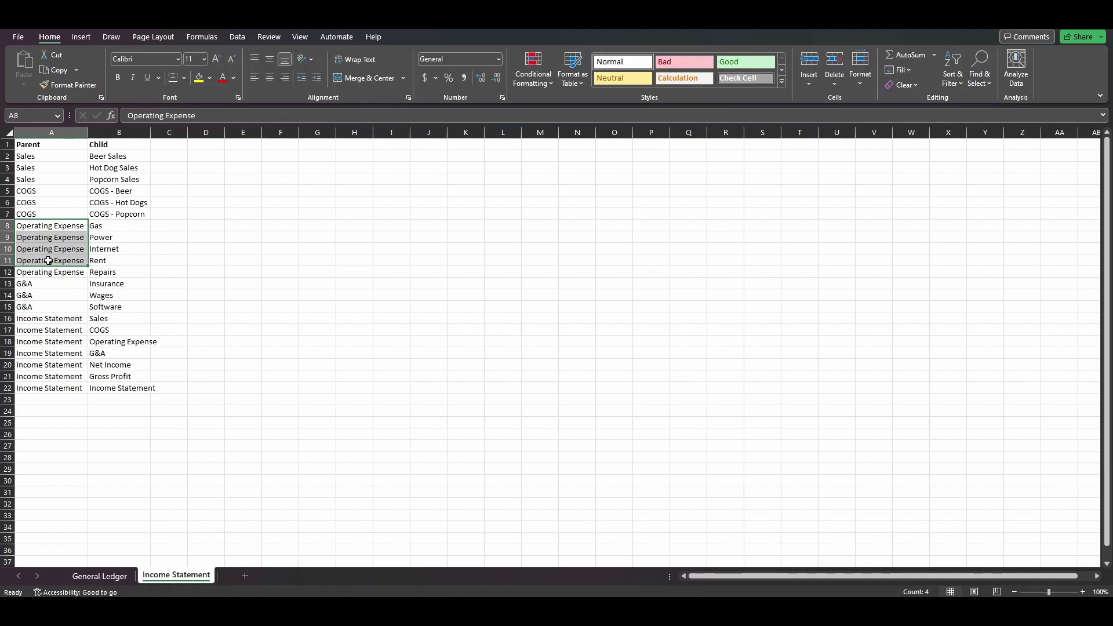
left_click(120, 320)
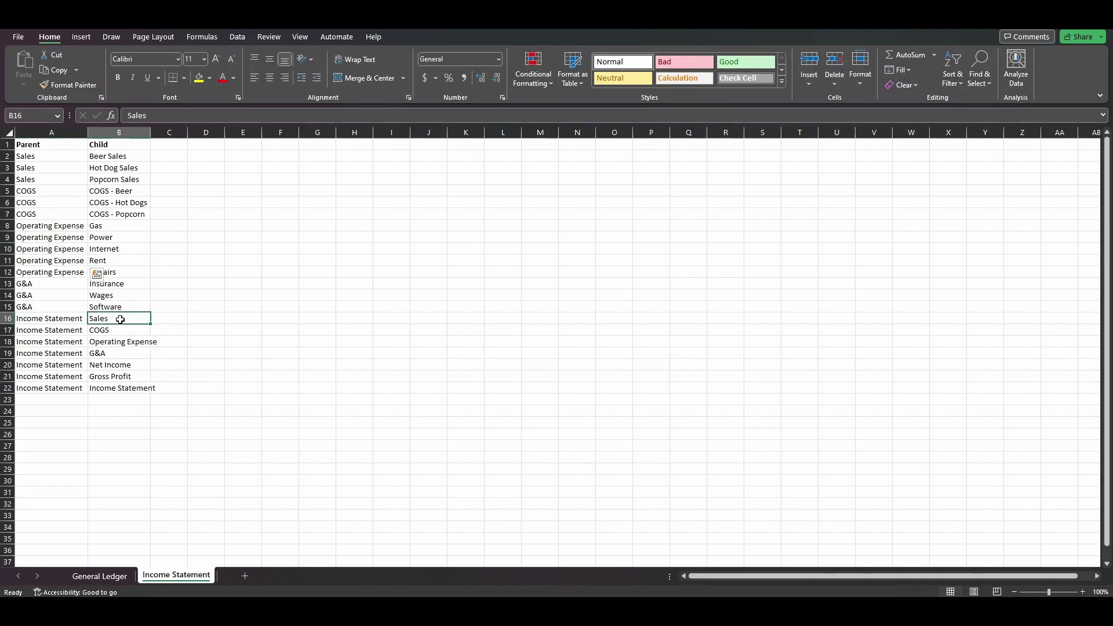
left_click_drag(121, 327, 121, 366)
left_click(79, 344)
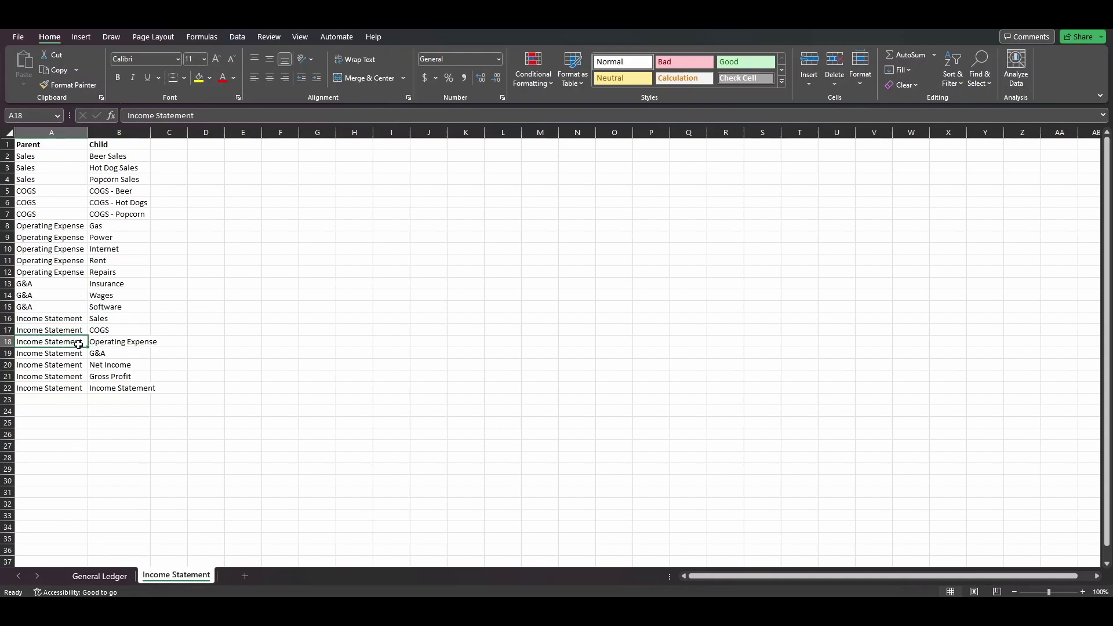
left_click_drag(107, 321, 129, 374)
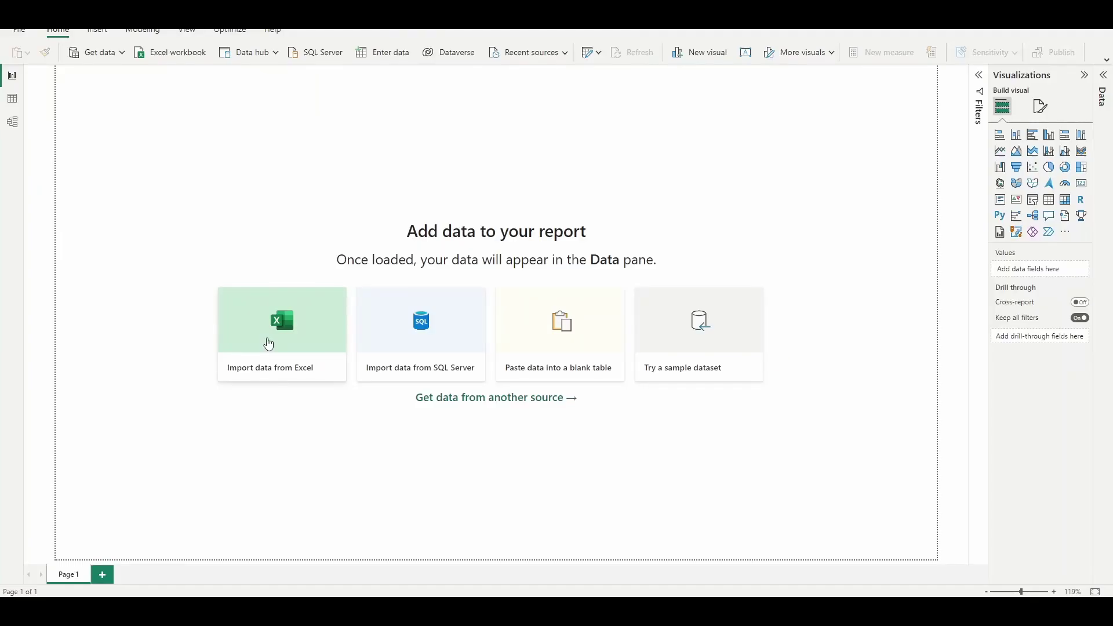
Import data from Income_Statement.xlsx in the 6. Income Statements folder.
left_click(269, 341)
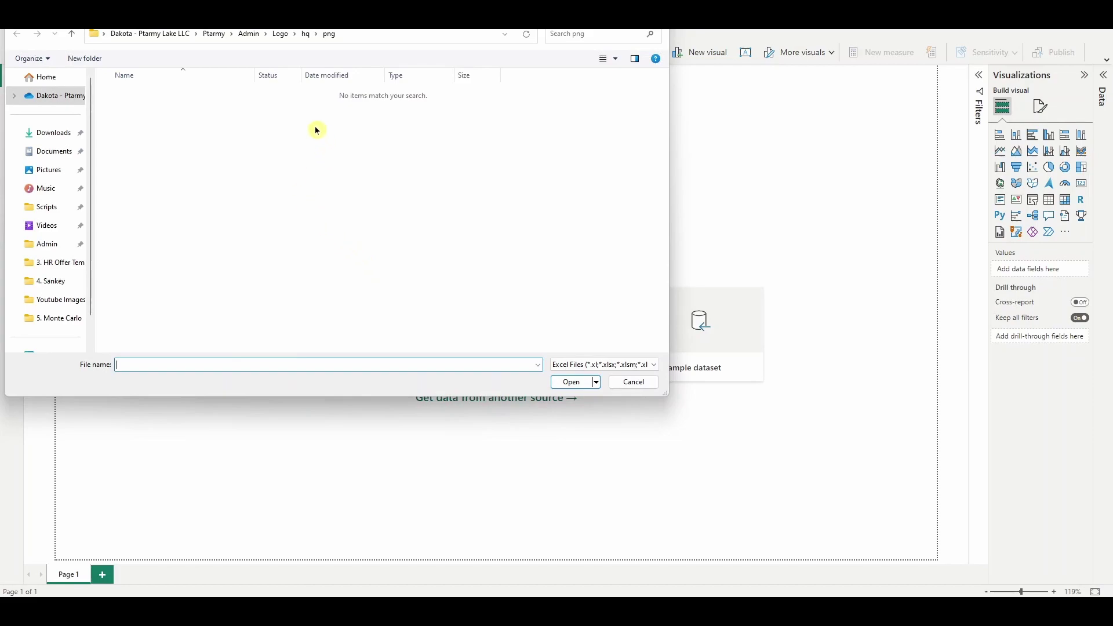
left_click(363, 34)
type("C:\\Users\\DCfre\\OneDrive - Ptarmy Lake LLC\\Ptarmy Templates\\6. Income Statements")
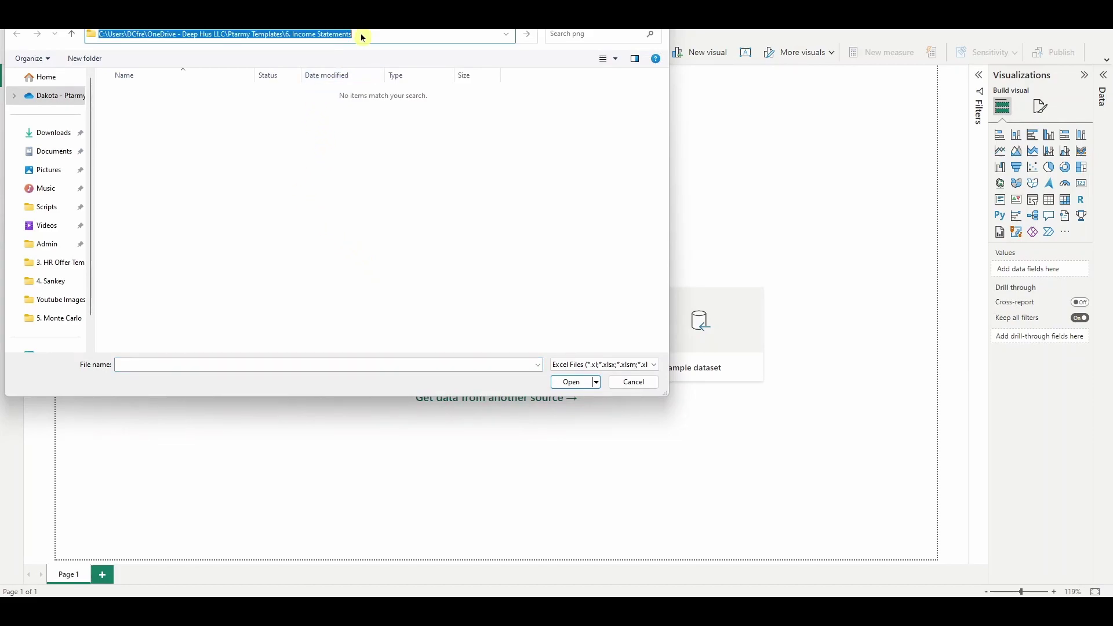
key("Return")
left_click(182, 94)
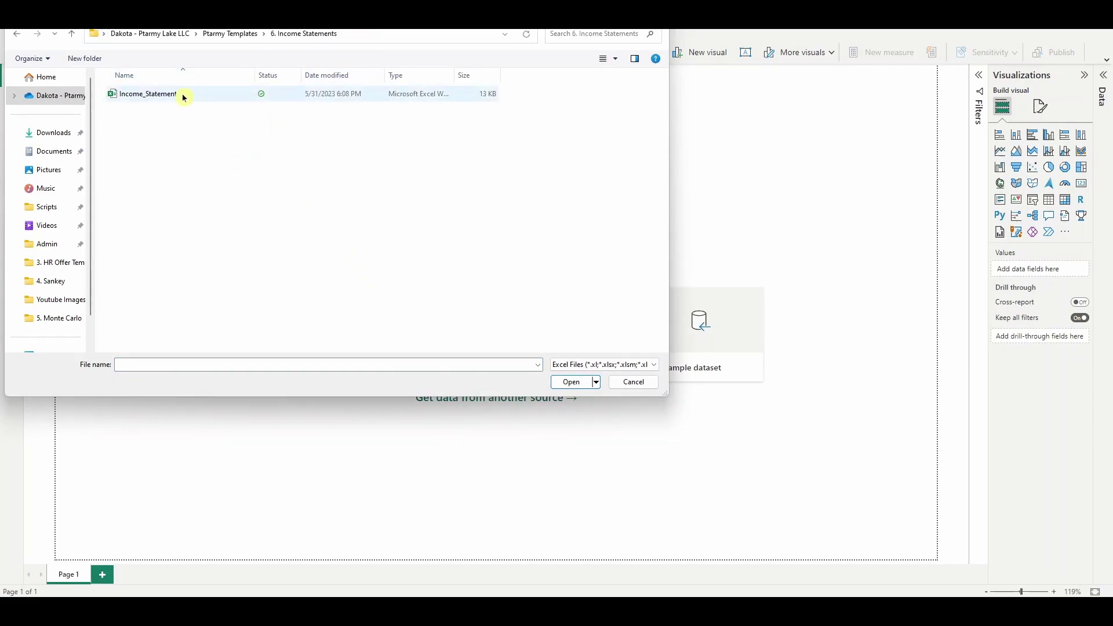
left_click(573, 387)
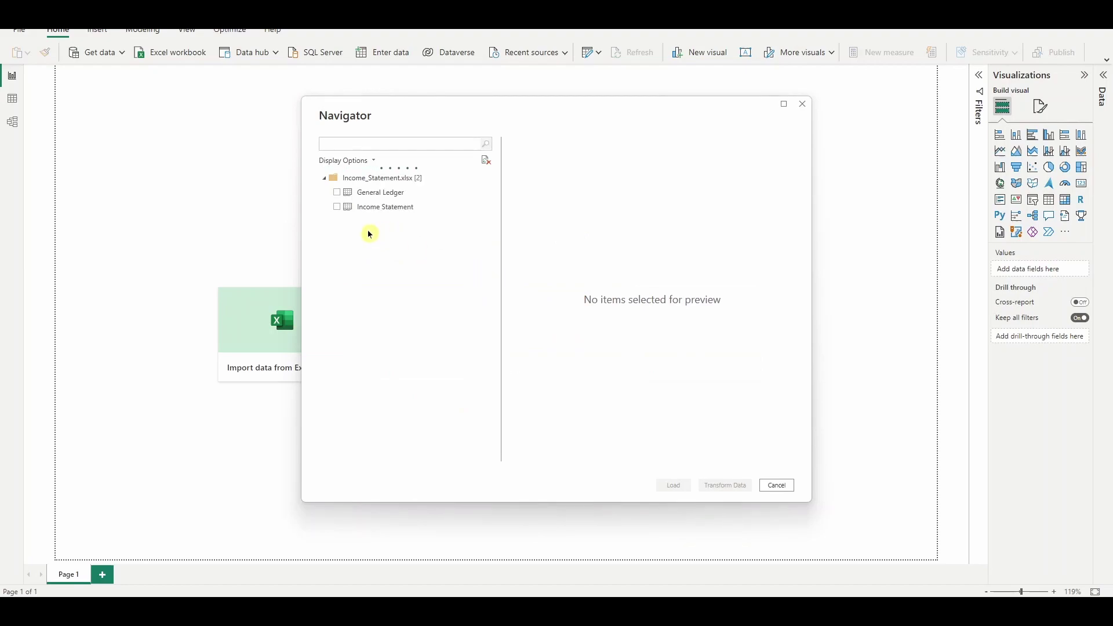
Select the General Ledger and Income Statement sheets in Navigator and load them.
left_click(365, 193)
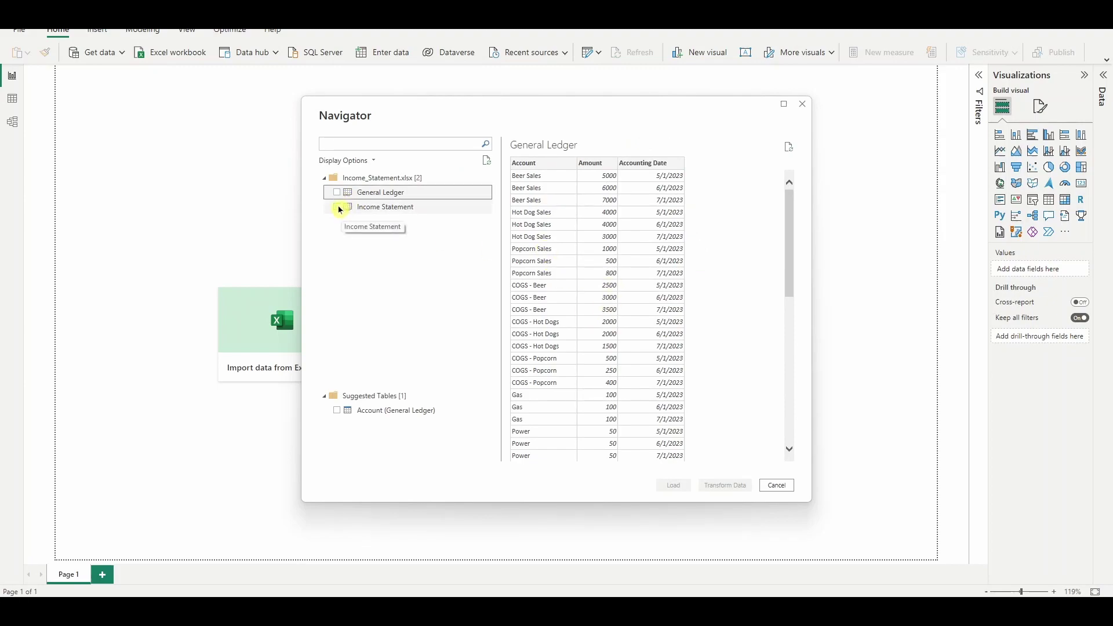
left_click(336, 192)
left_click(336, 207)
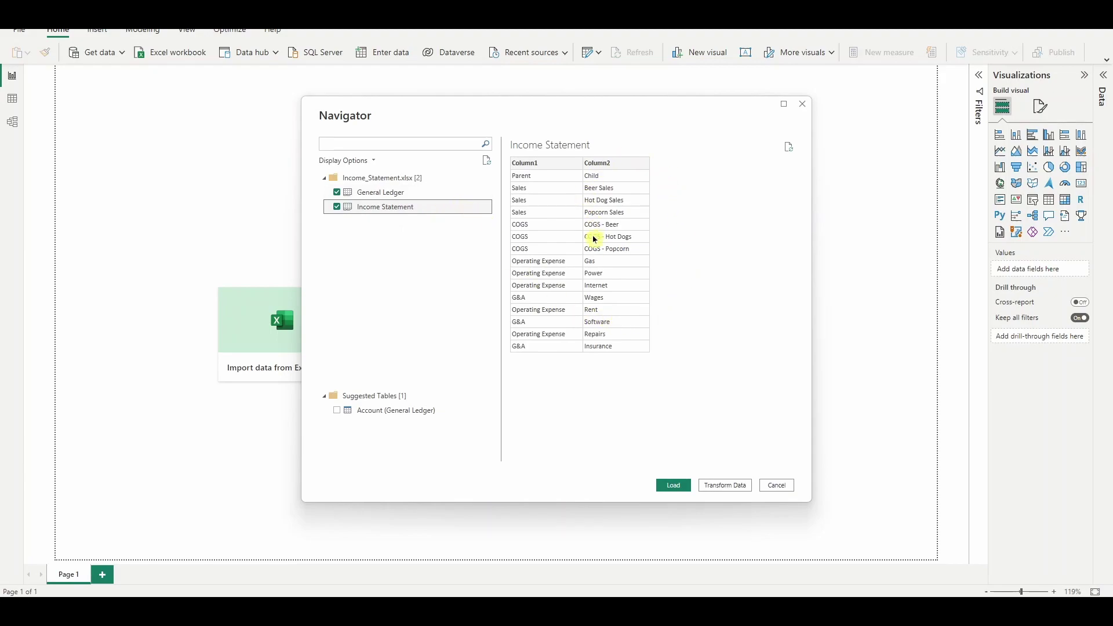
left_click(683, 486)
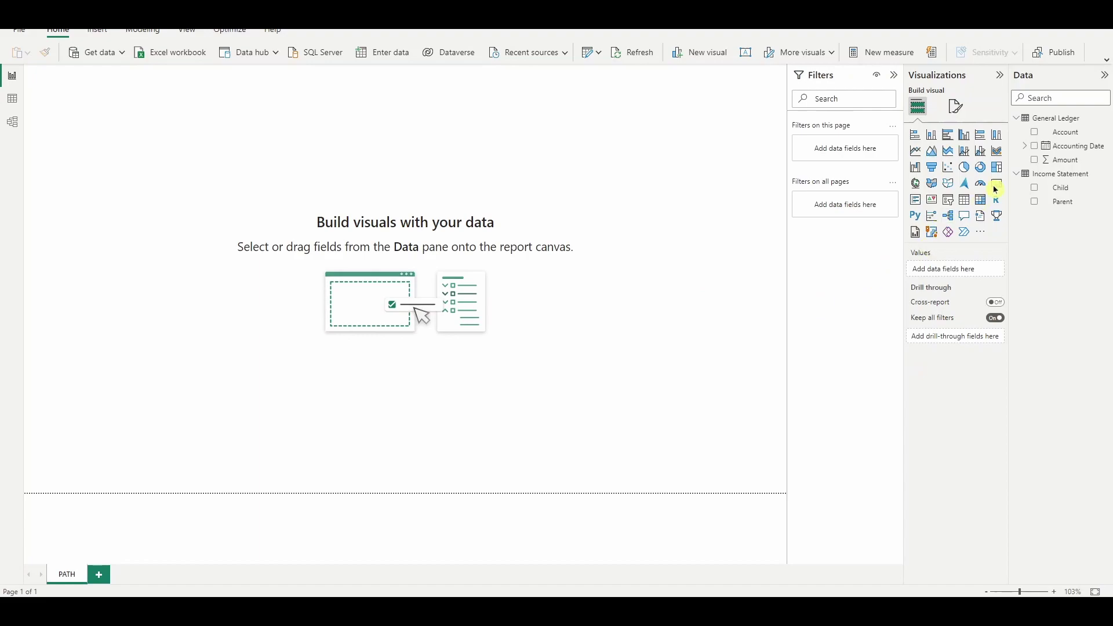
Review the loaded General Ledger and Income Statement rows in Data view.
left_click(8, 102)
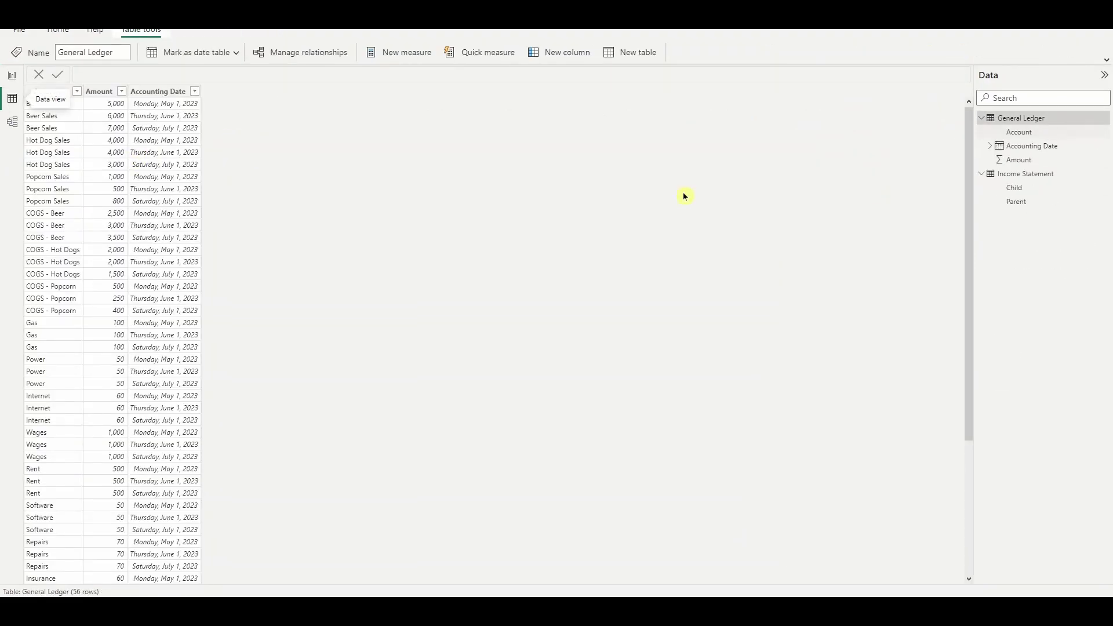
scroll(185, 355, "down", 5)
scroll(185, 348, "up", 5)
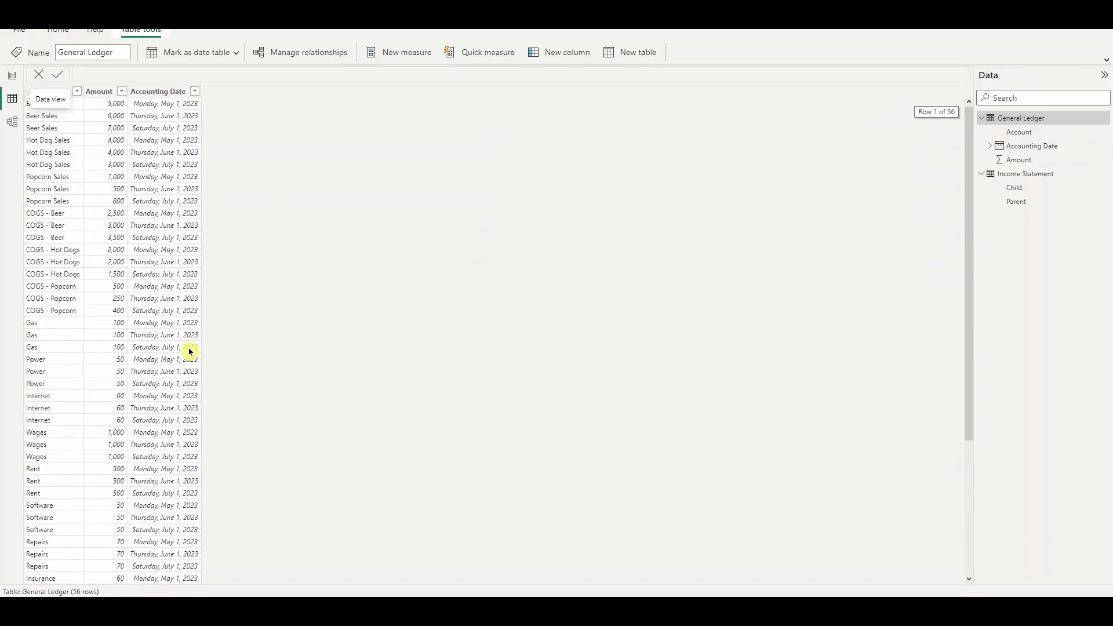
left_click(1015, 177)
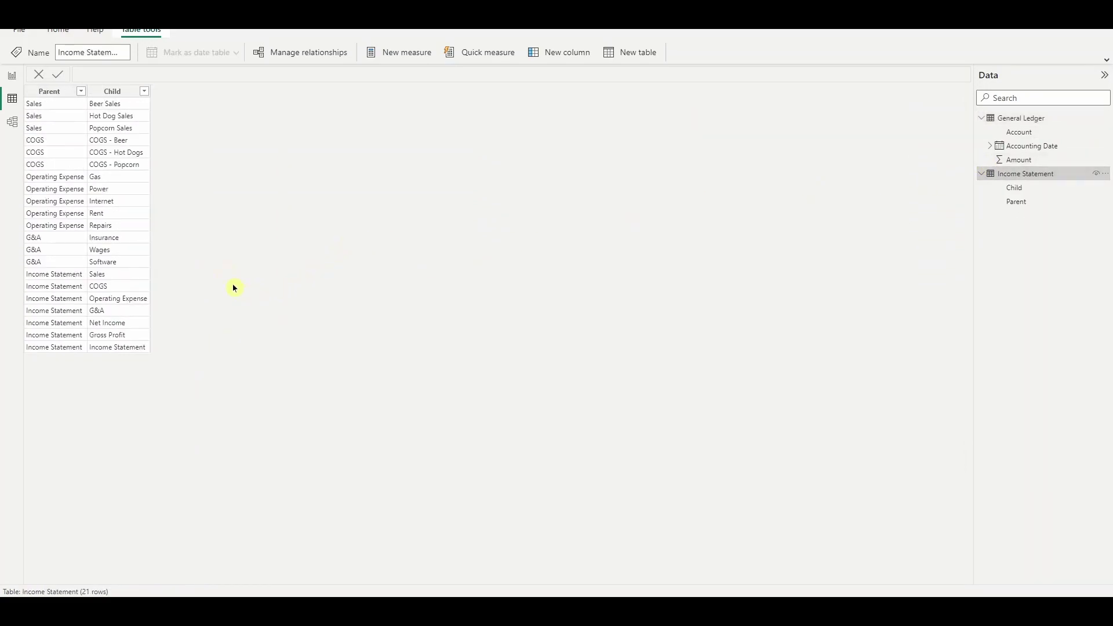
In Model view, relate General Ledger Account to Income Statement Child, then return to the report.
left_click(12, 122)
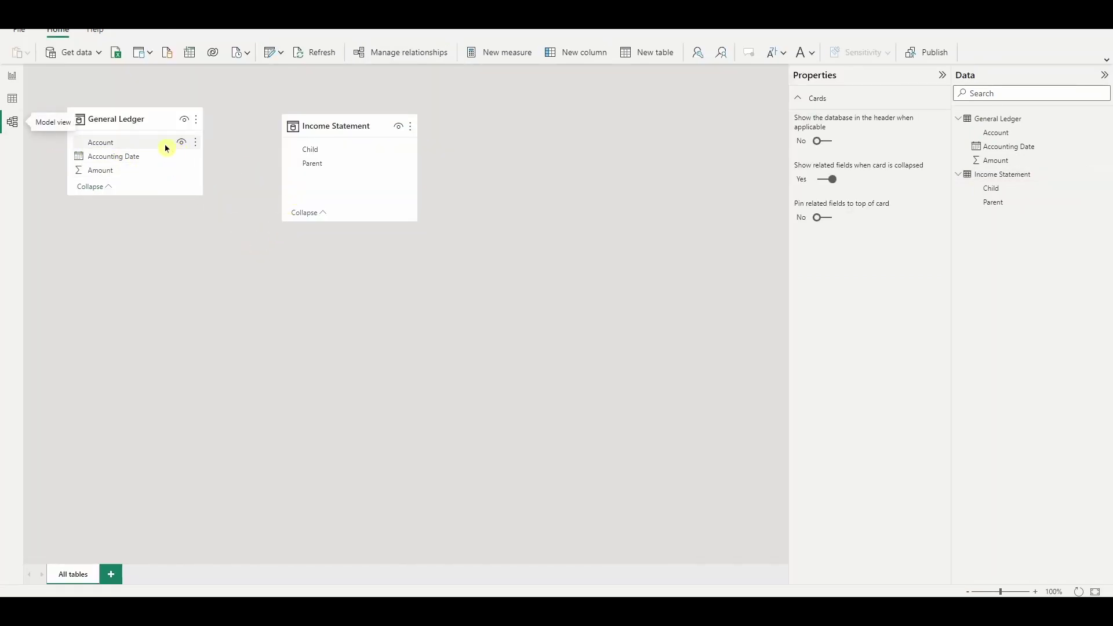
left_click_drag(164, 145, 311, 149)
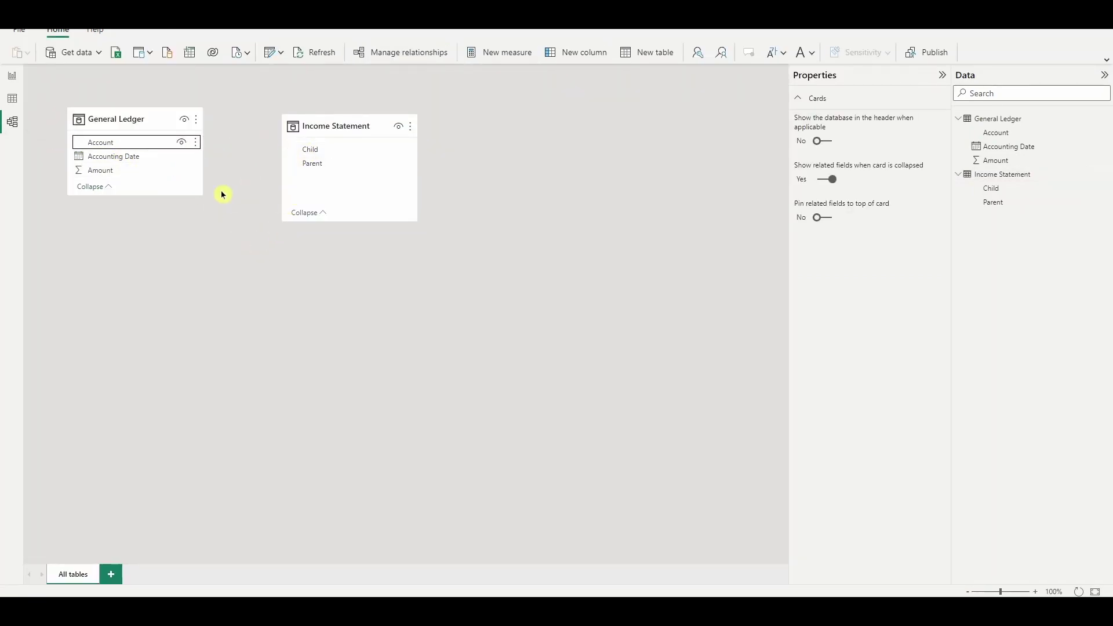
left_click(12, 76)
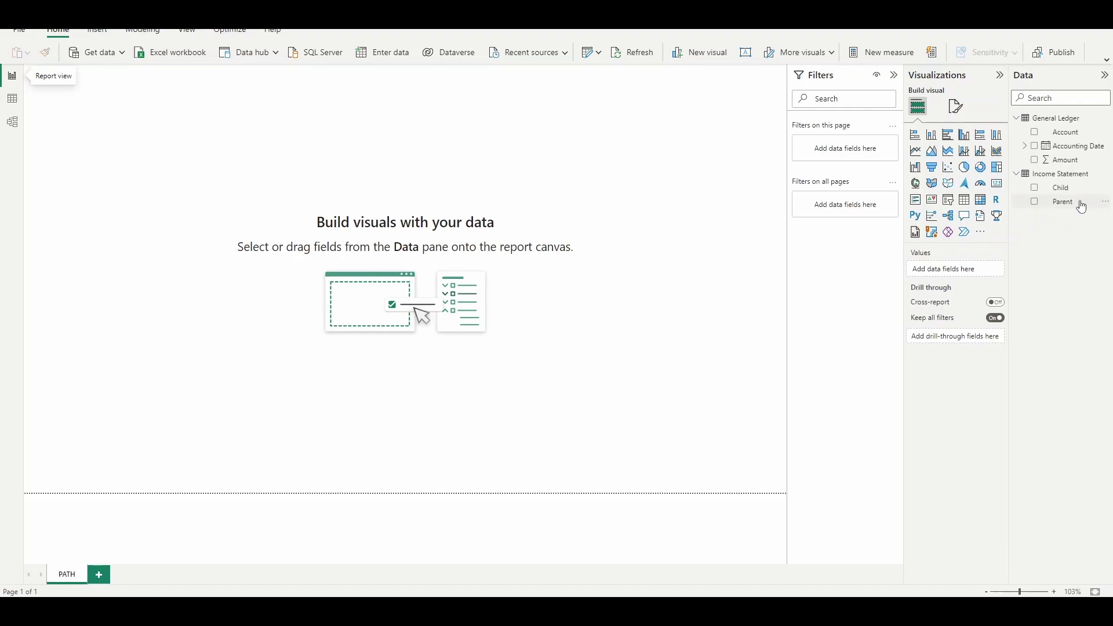
Build an enlarged table visual listing Child and Parent.
left_click_drag(1061, 187, 299, 181)
left_click_drag(1066, 213, 382, 207)
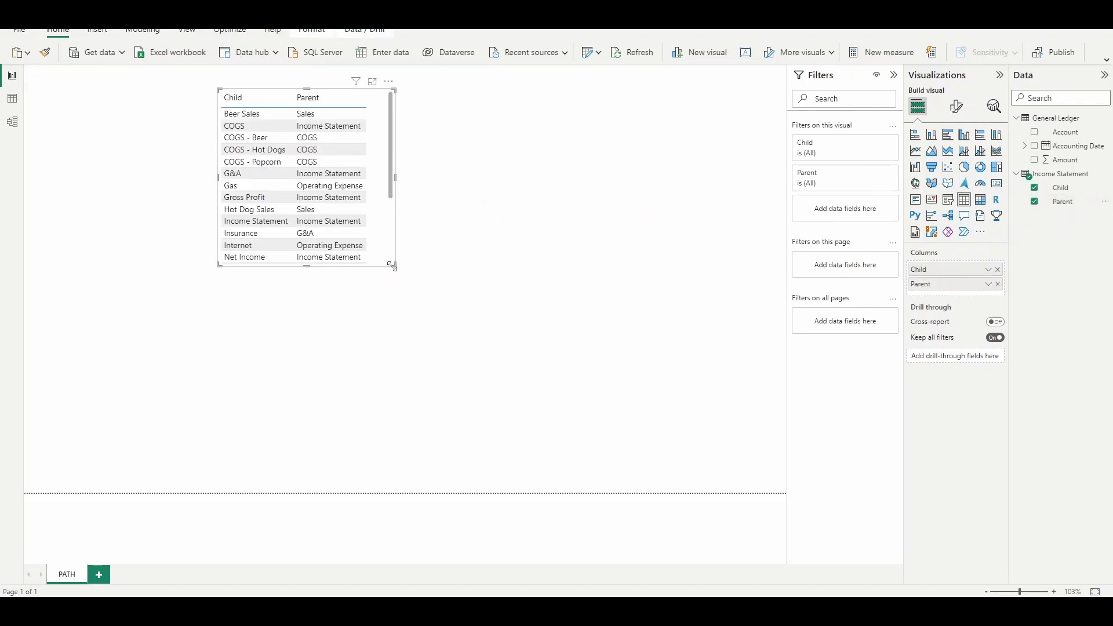
left_click_drag(394, 265, 627, 435)
right_click(1054, 204)
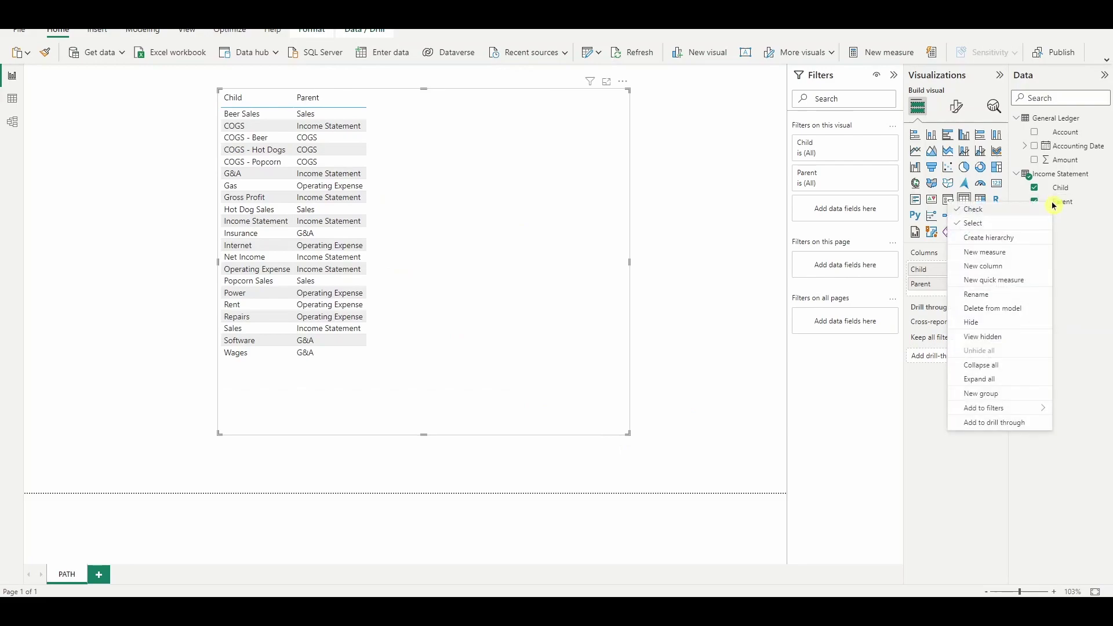
left_click(768, 270)
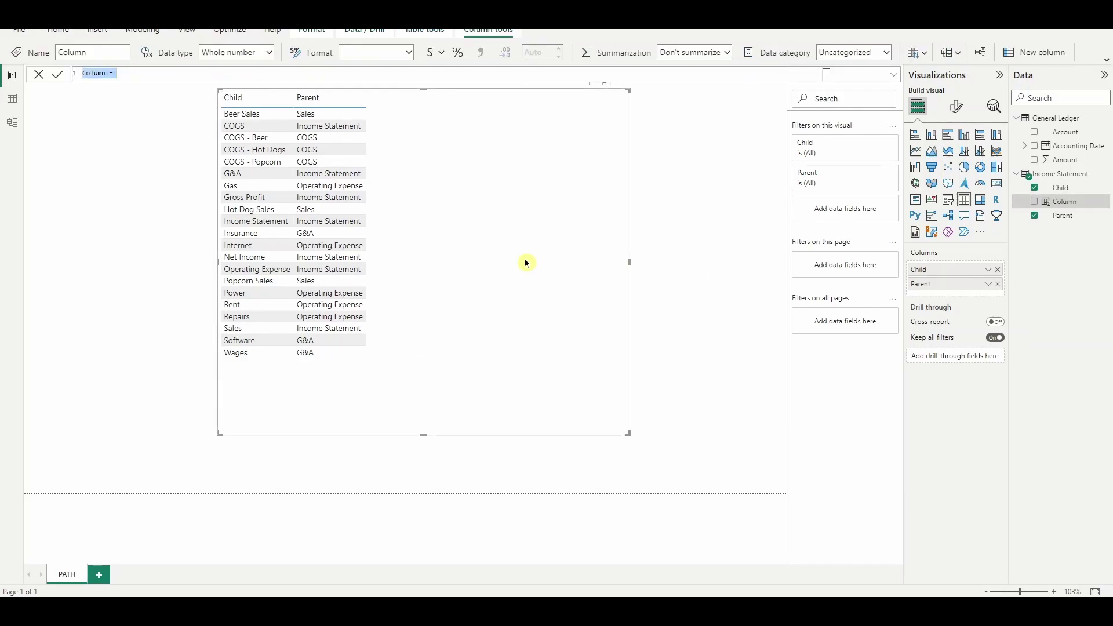
Create column PATH = PATH(Child, Parent), add it to the table, and move the table left.
type("PATH = PAT")
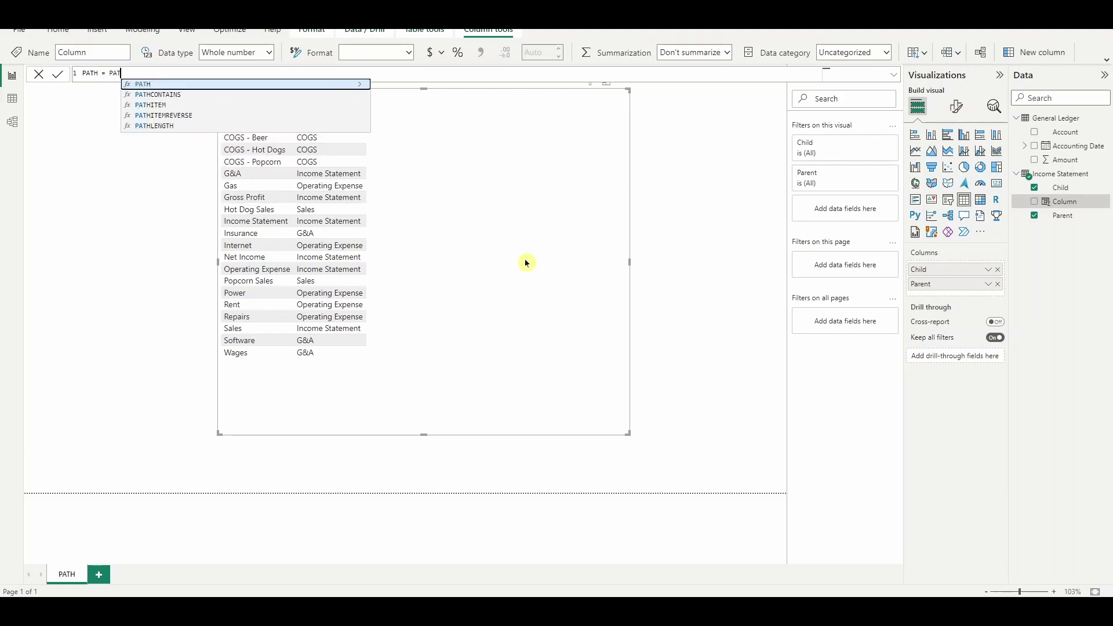
type("H(")
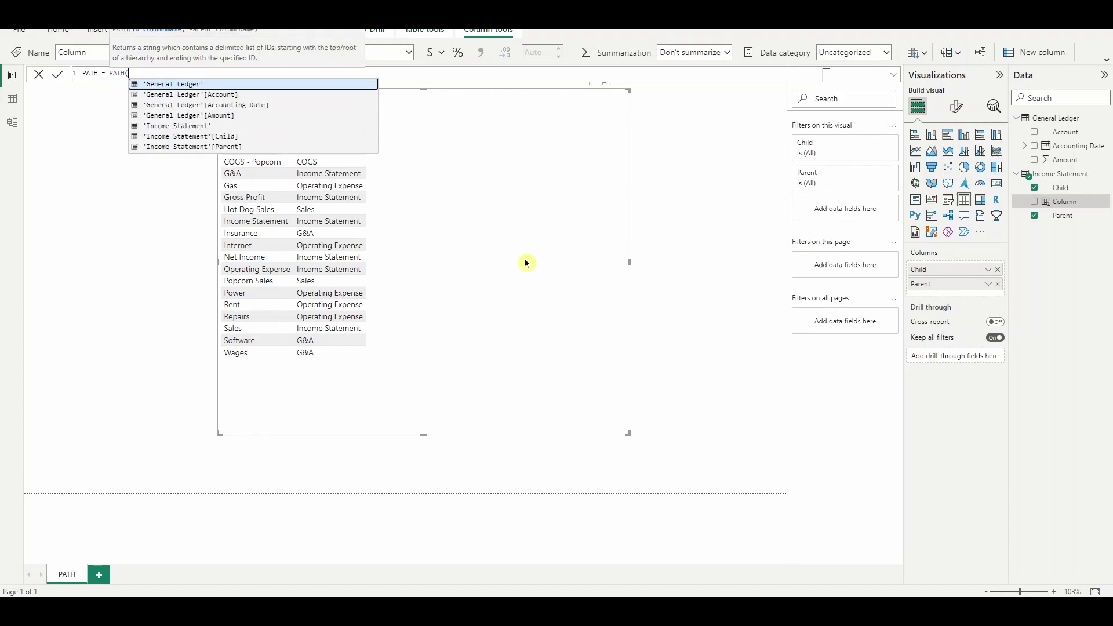
type("chi")
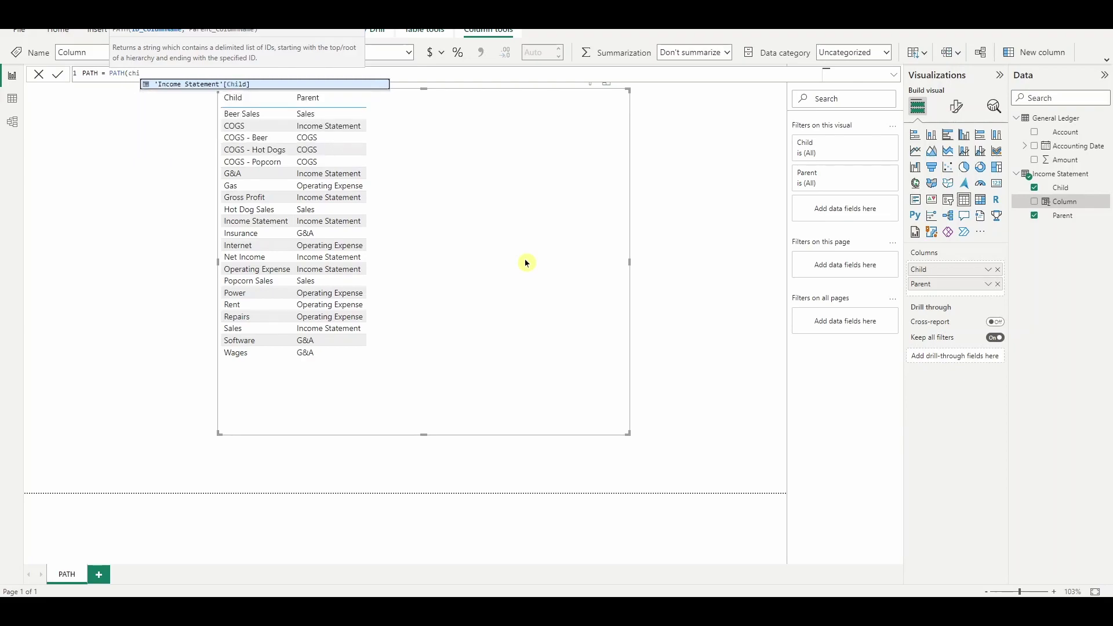
type("l")
key("Tab")
type(",")
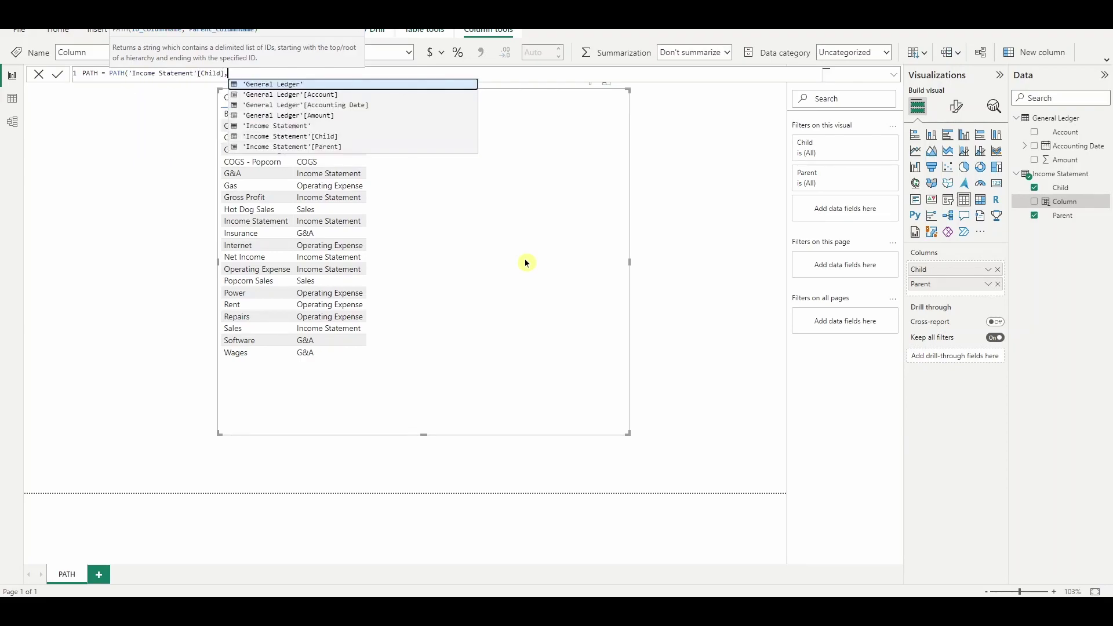
type("parent)")
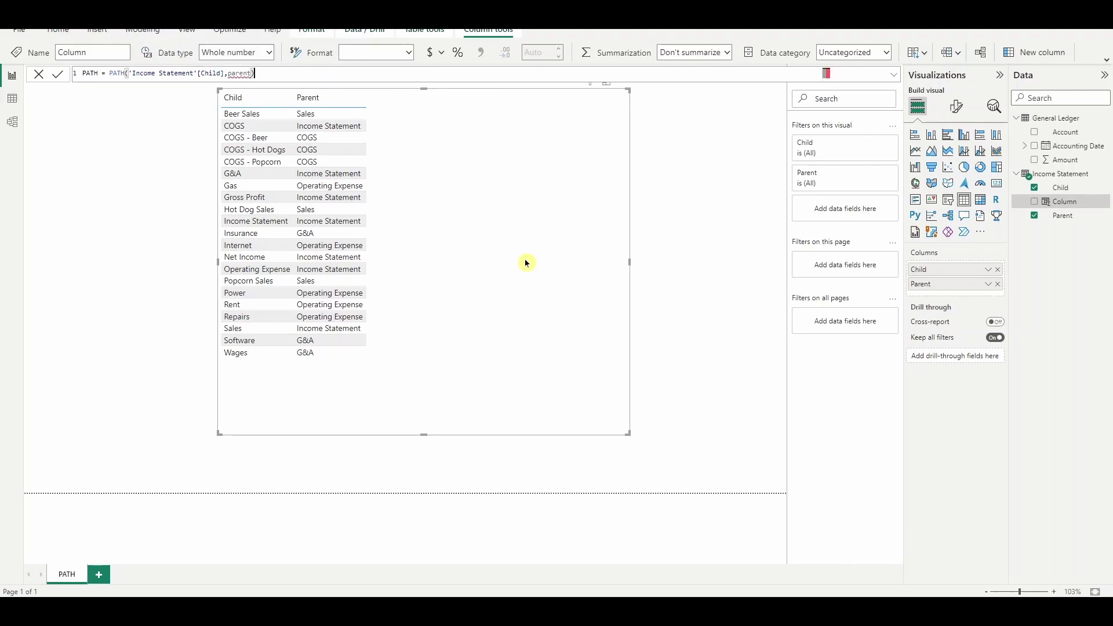
key("BackSpace")
key("Tab")
type(")")
key("Return")
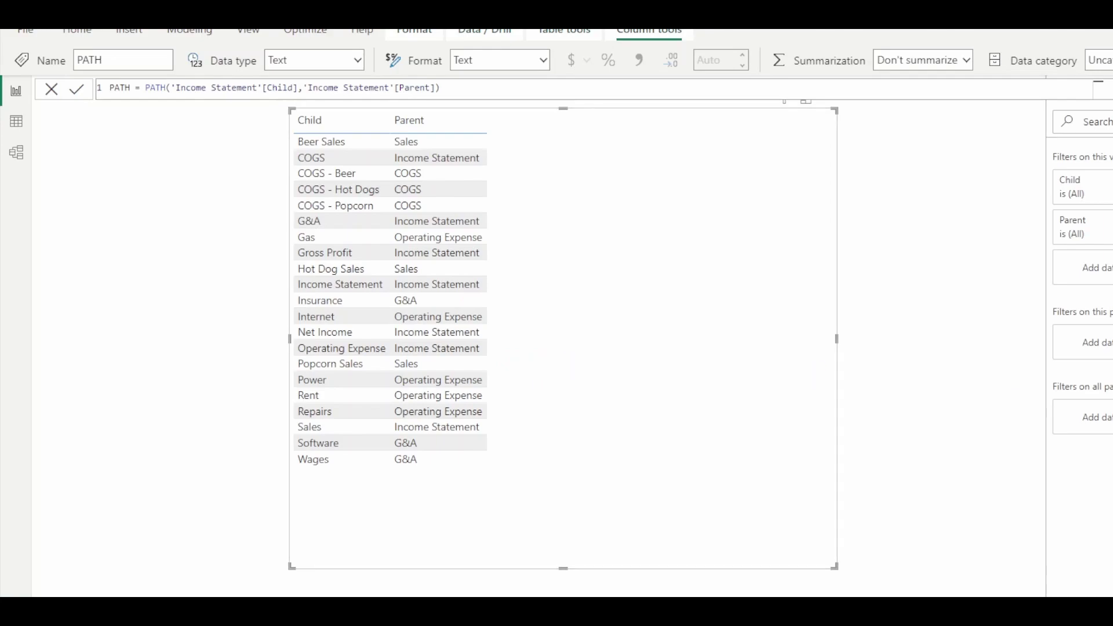
left_click_drag(848, 266, 593, 266)
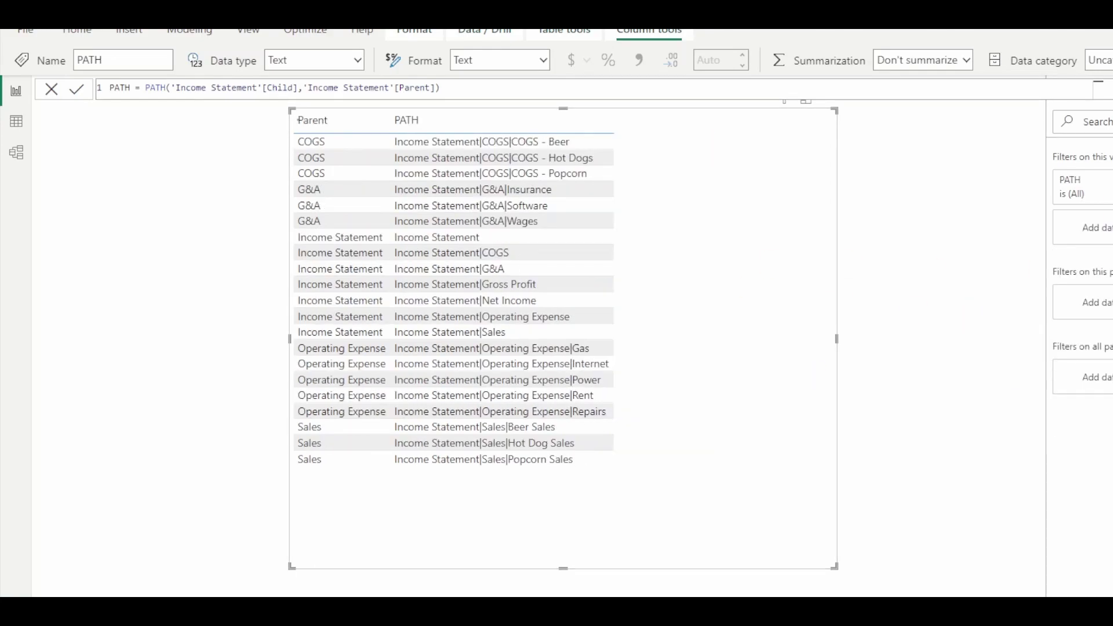
left_click_drag(705, 300, 481, 298)
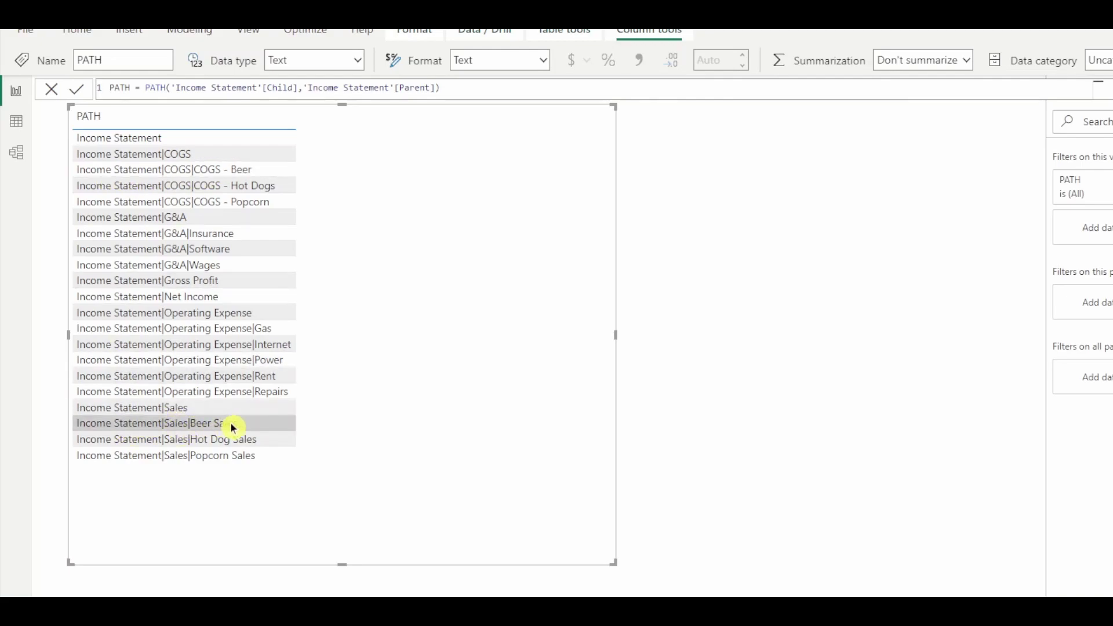
Create the column Level 1 = PATHITEM('Income Statement'[PATH],1) and start the Level 2 formula.
left_click(508, 427)
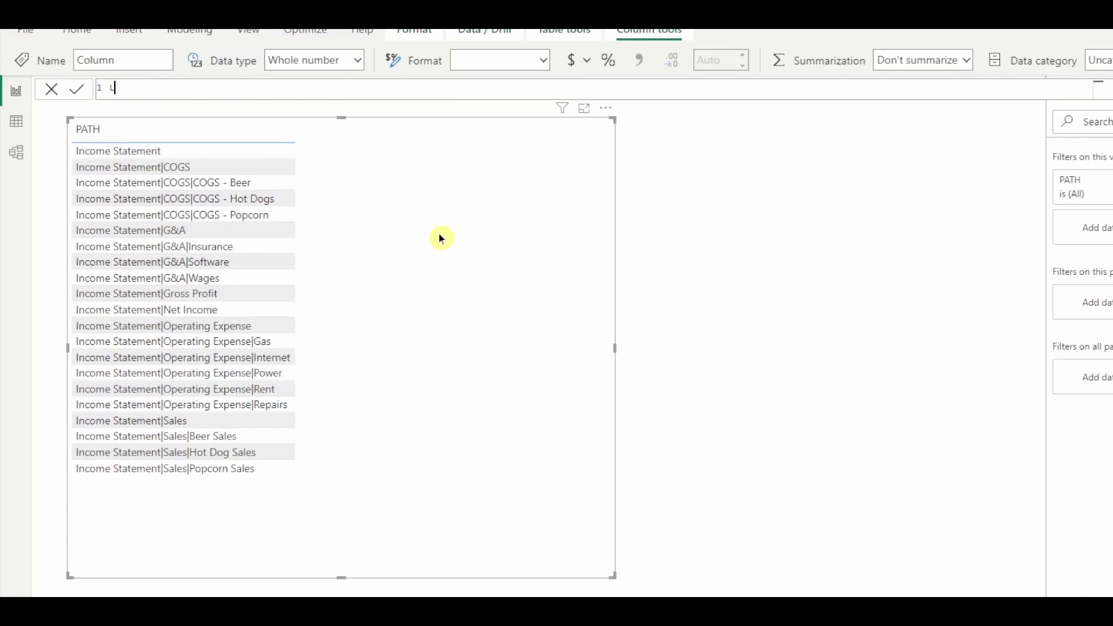
type("evel1 1= PATH")
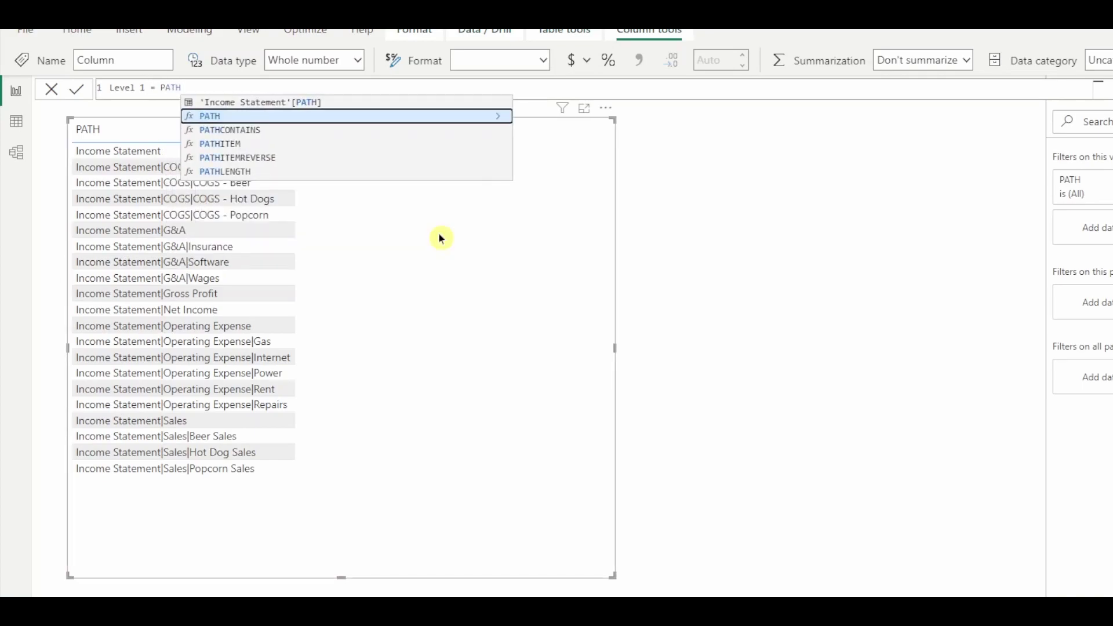
key("Down")
key("Down")
key("Tab")
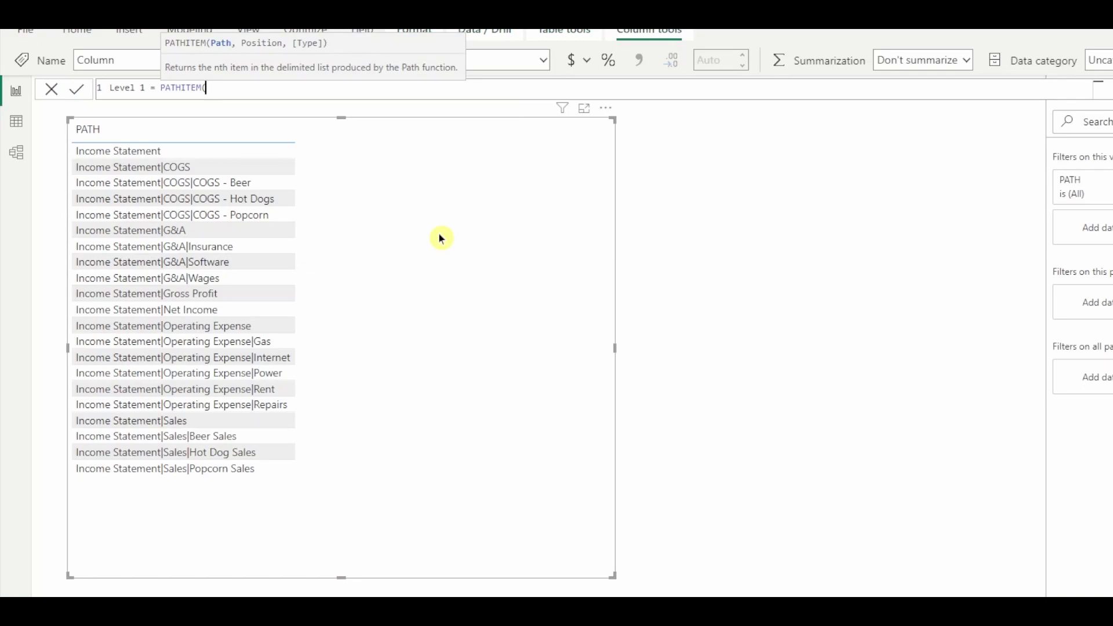
type("path")
key("Tab")
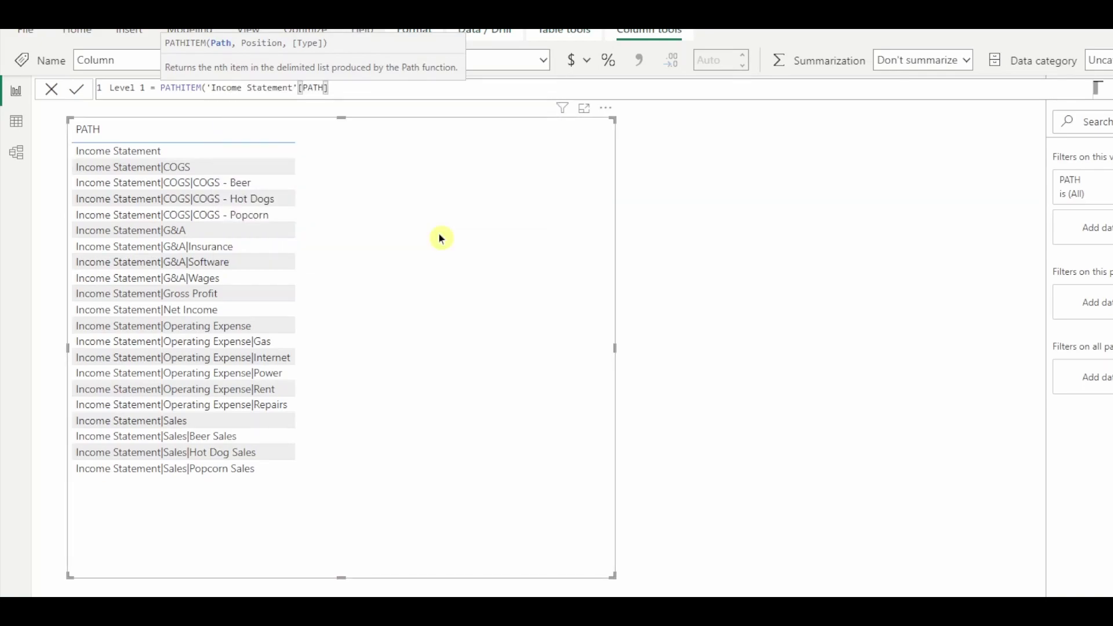
type(",1)")
key("Return")
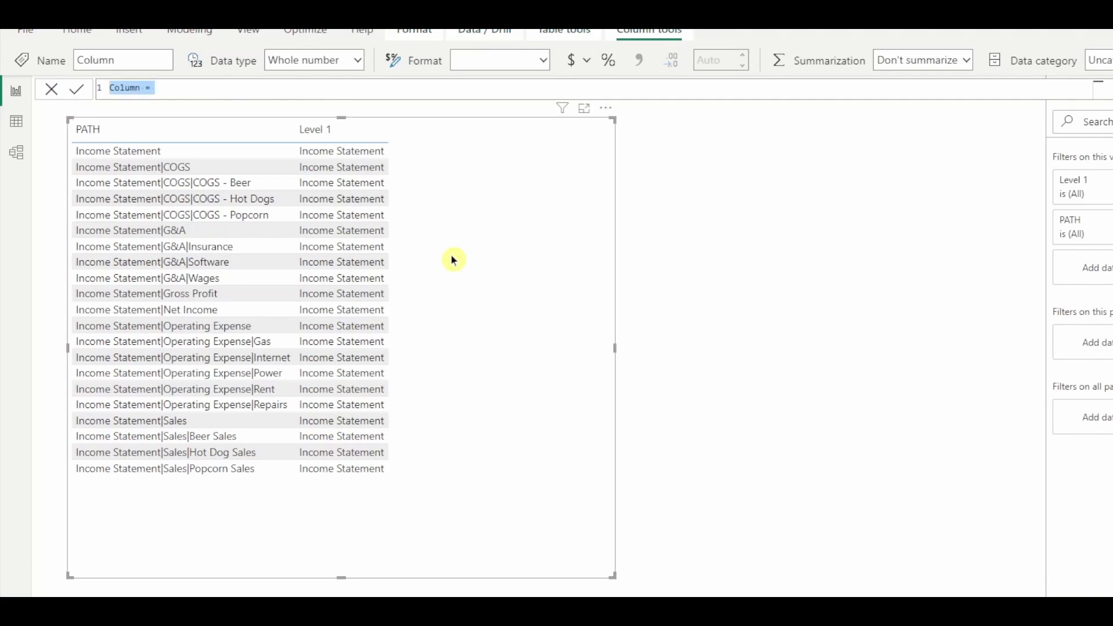
type("Level 2 = pa")
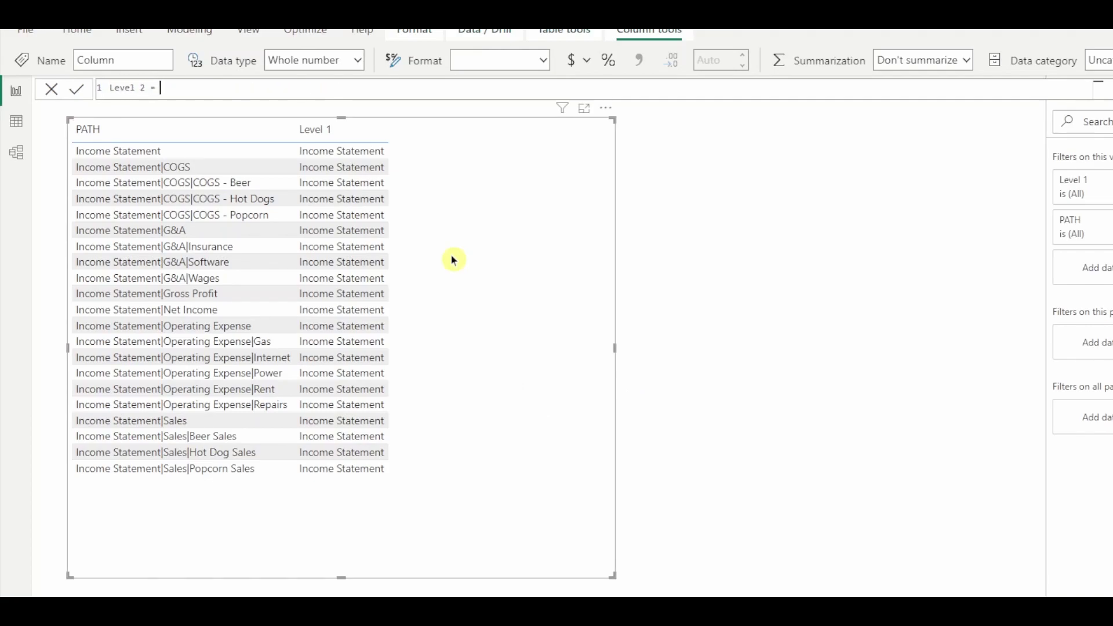
type("th")
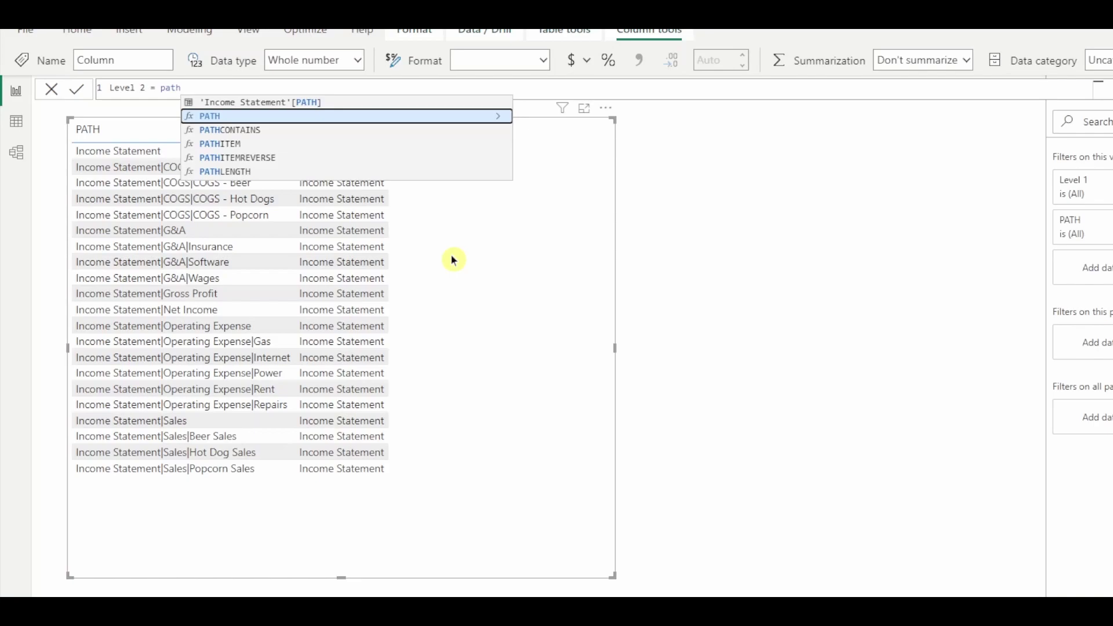
Finish Level 2 = PATHITEM('Income Statement'[PATH],2) and add it to the table visual.
key("Down")
key("Down")
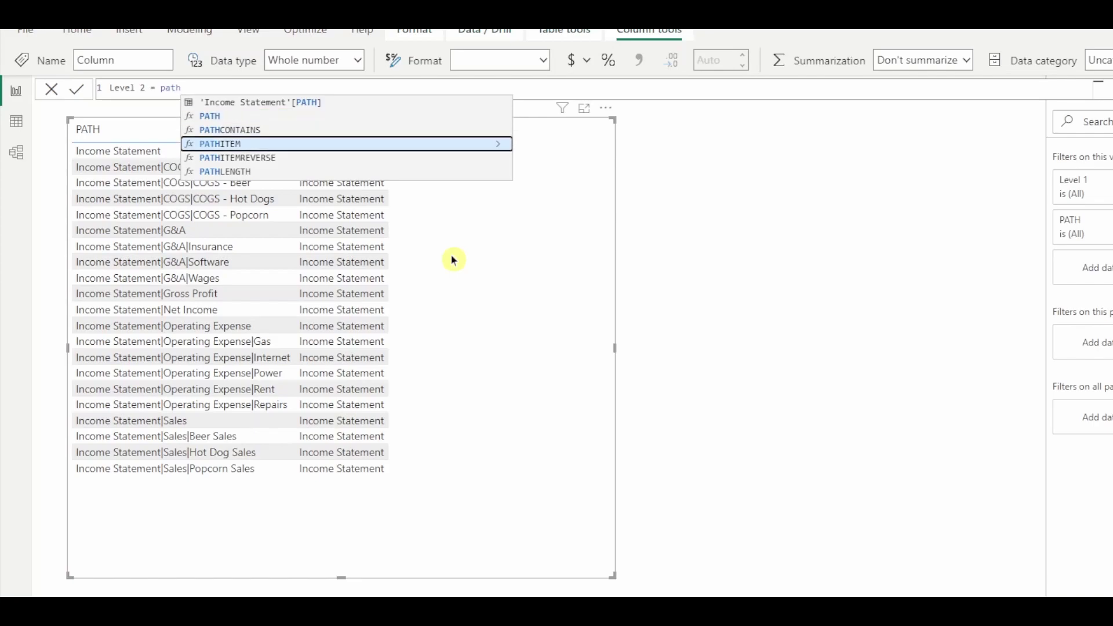
key("Tab")
type("pa")
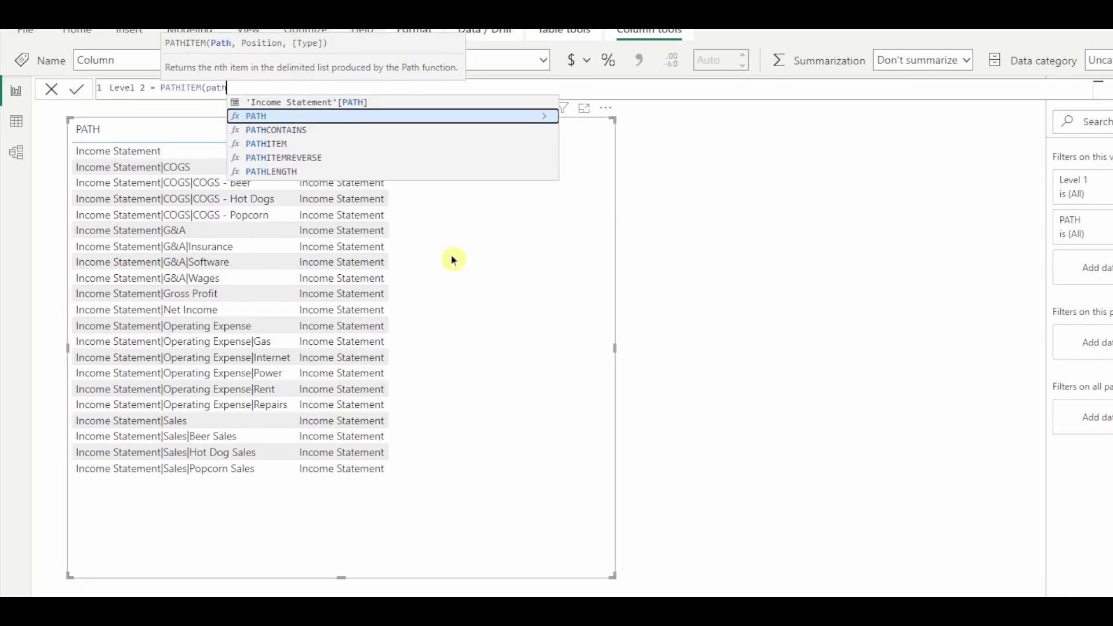
key("Tab")
type(",2)")
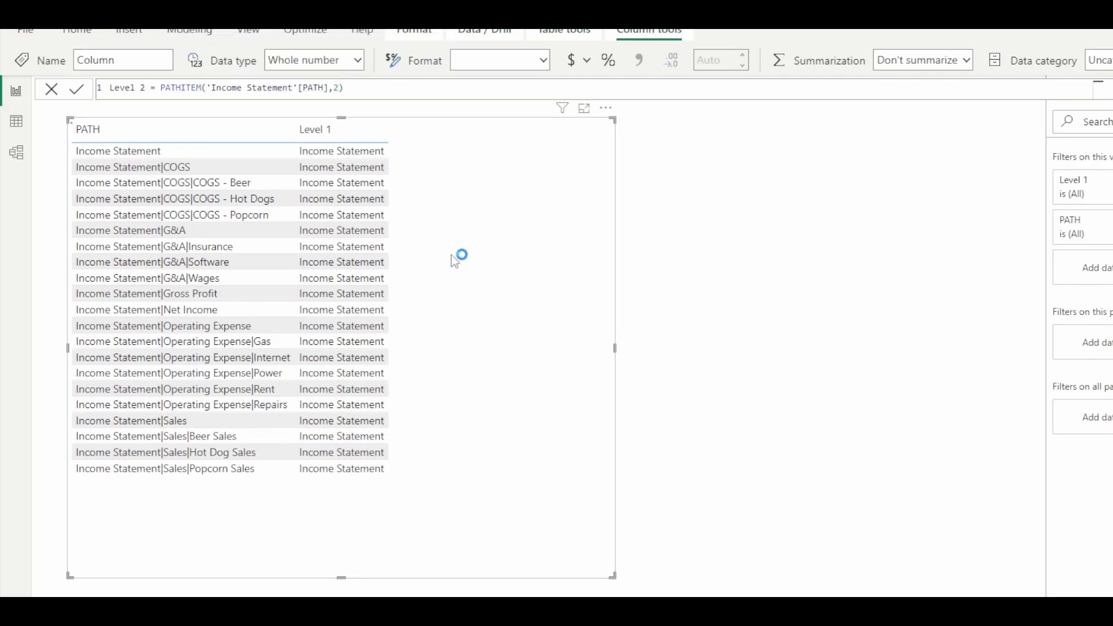
key("Return")
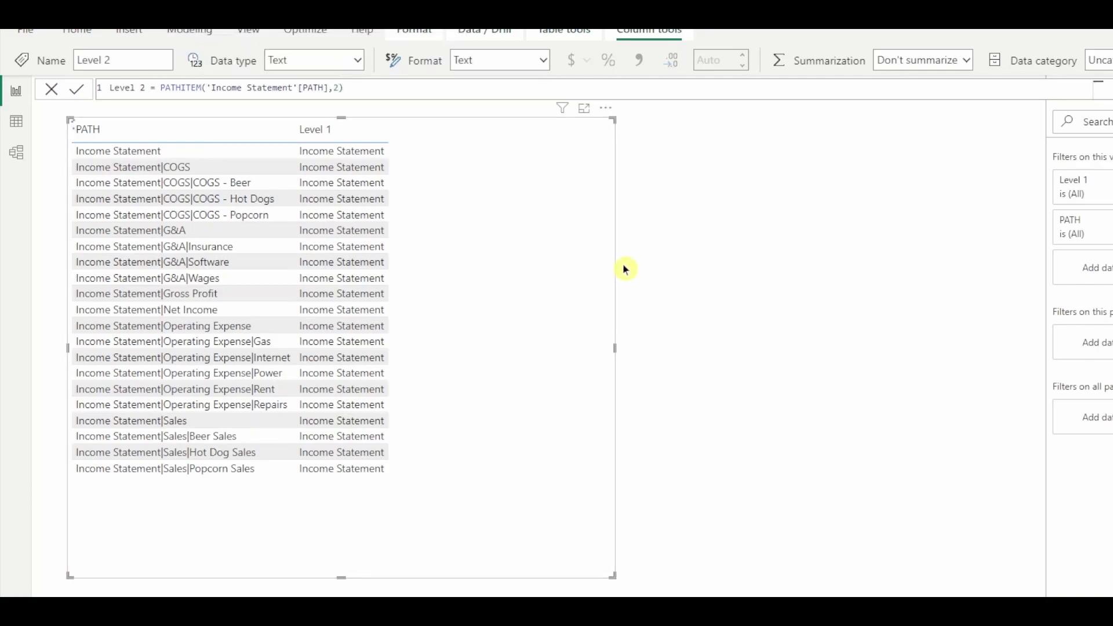
left_click_drag(1111, 290, 472, 293)
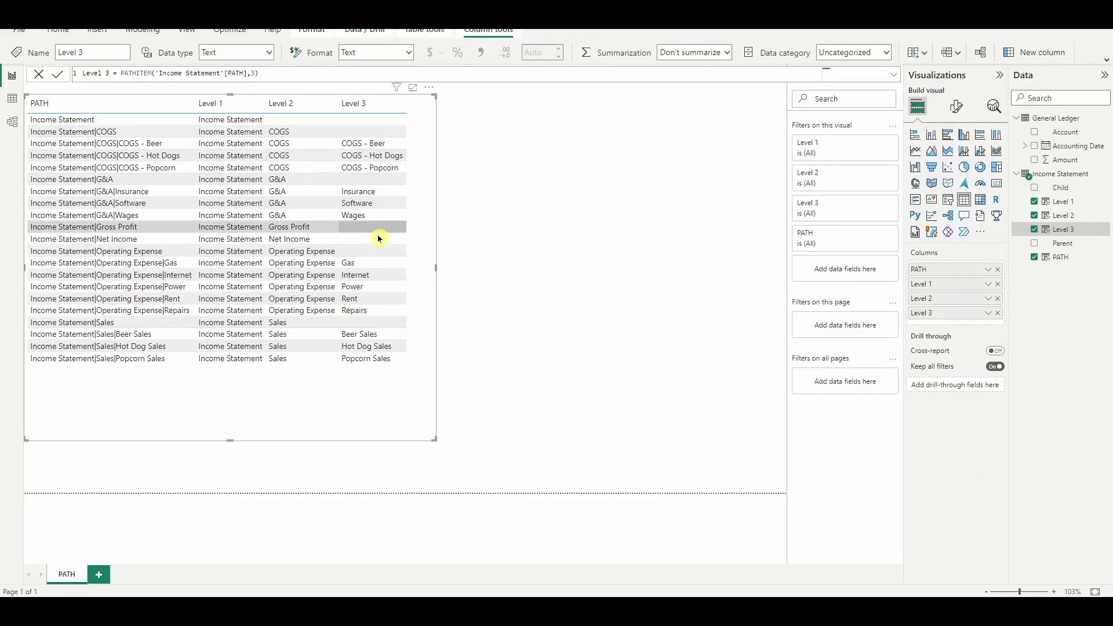
Add a matrix with Accounting Date as columns and Level 2 and Level 3 as rows.
left_click(484, 283)
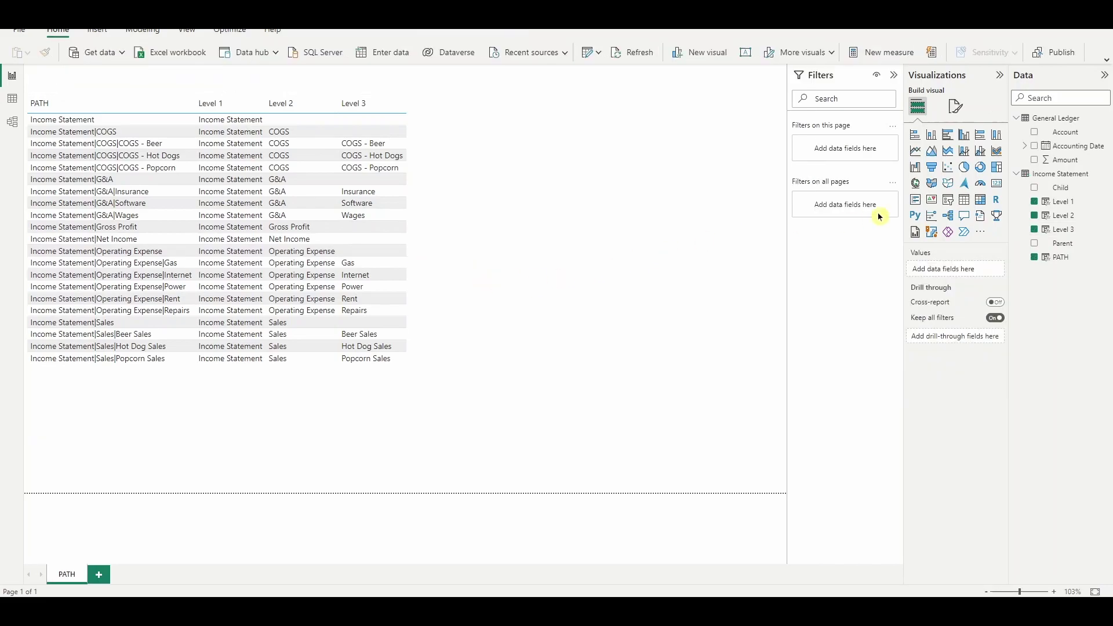
left_click(981, 200)
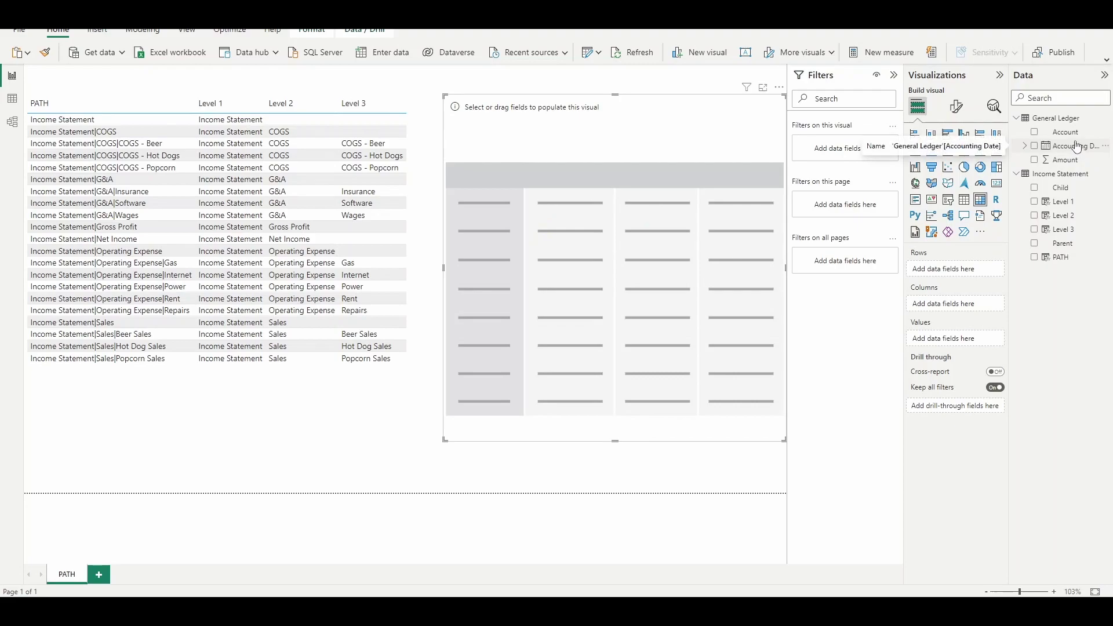
left_click_drag(1077, 146, 964, 304)
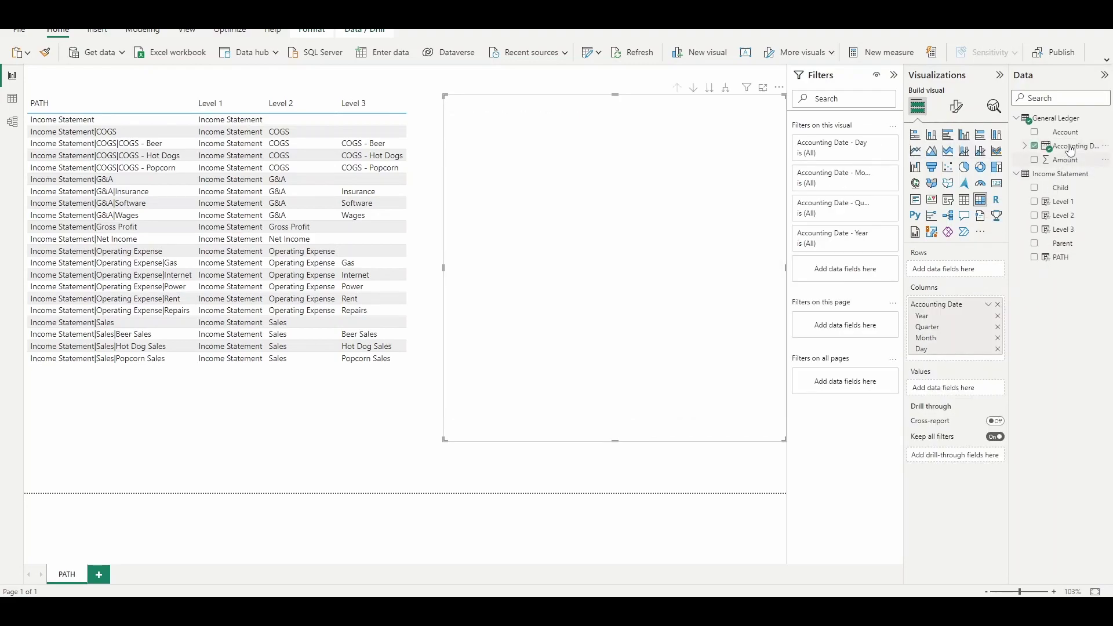
left_click_drag(1064, 202, 988, 270)
left_click_drag(1064, 216, 994, 282)
left_click_drag(1064, 230, 996, 292)
left_click(998, 269)
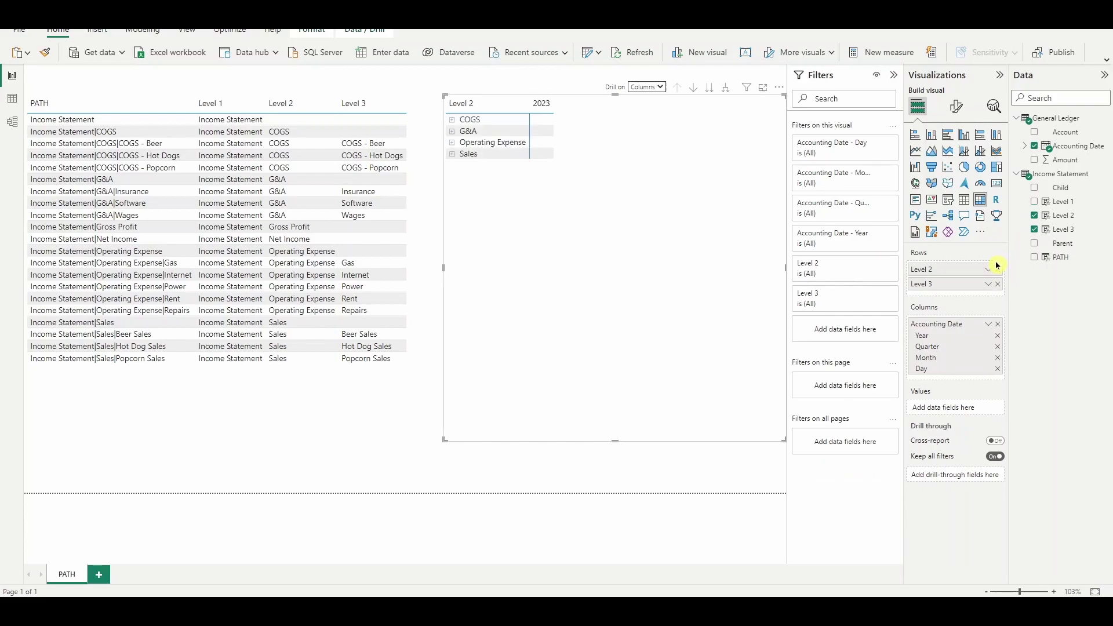
Add Amount as the matrix values and expand the Sales and COGS groups.
left_click_drag(1061, 161, 965, 409)
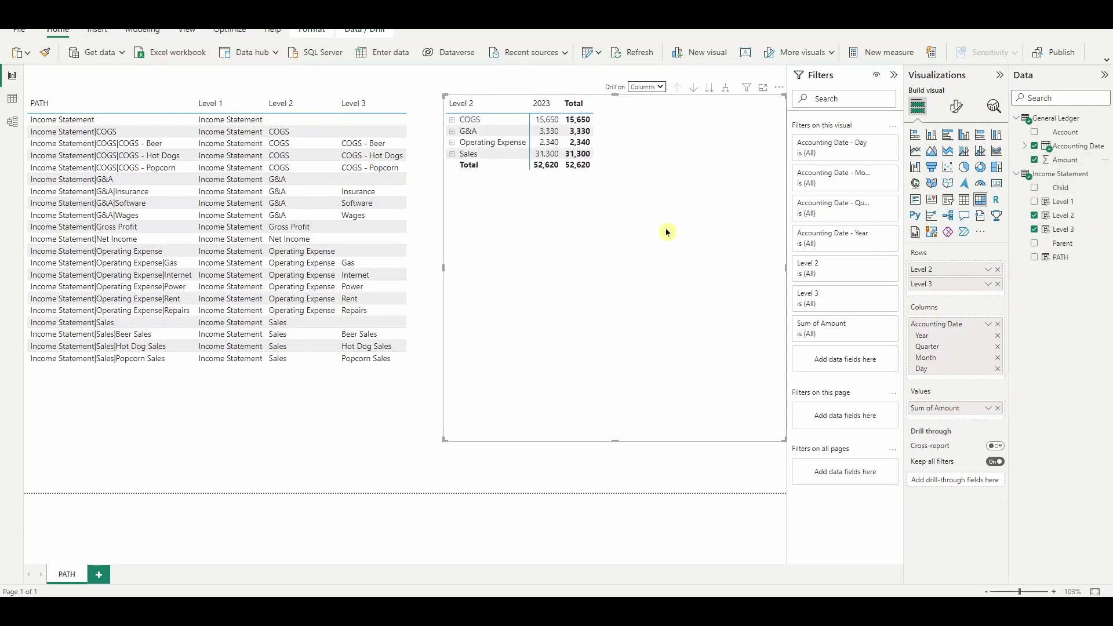
left_click(452, 154)
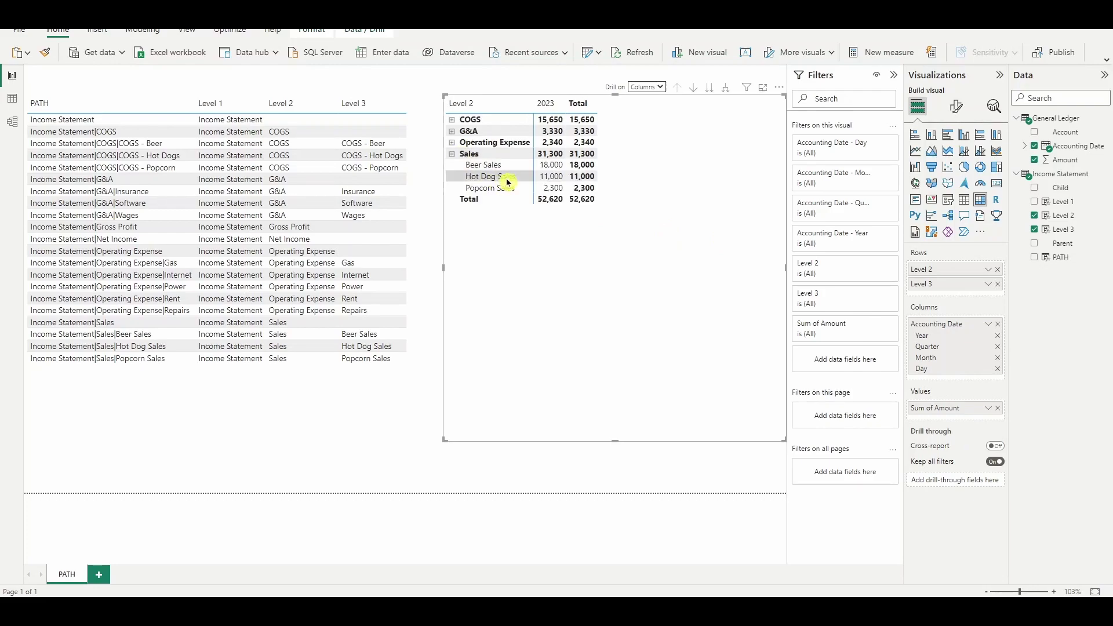
left_click(452, 120)
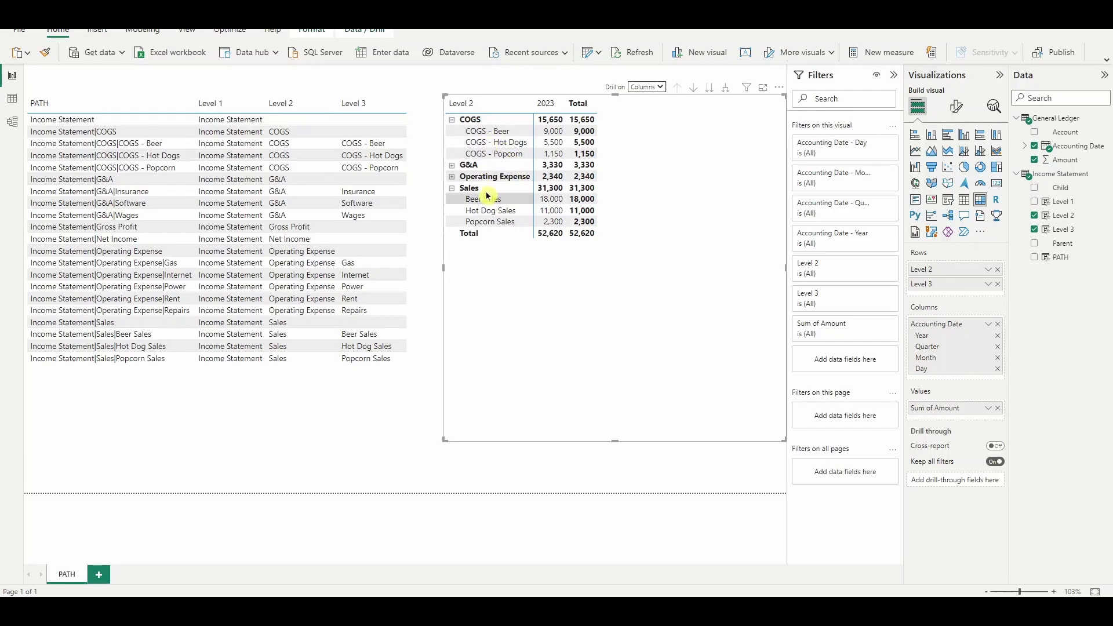
Create a new measure named Income Statement Amount in the Income Statement table.
right_click(1066, 205)
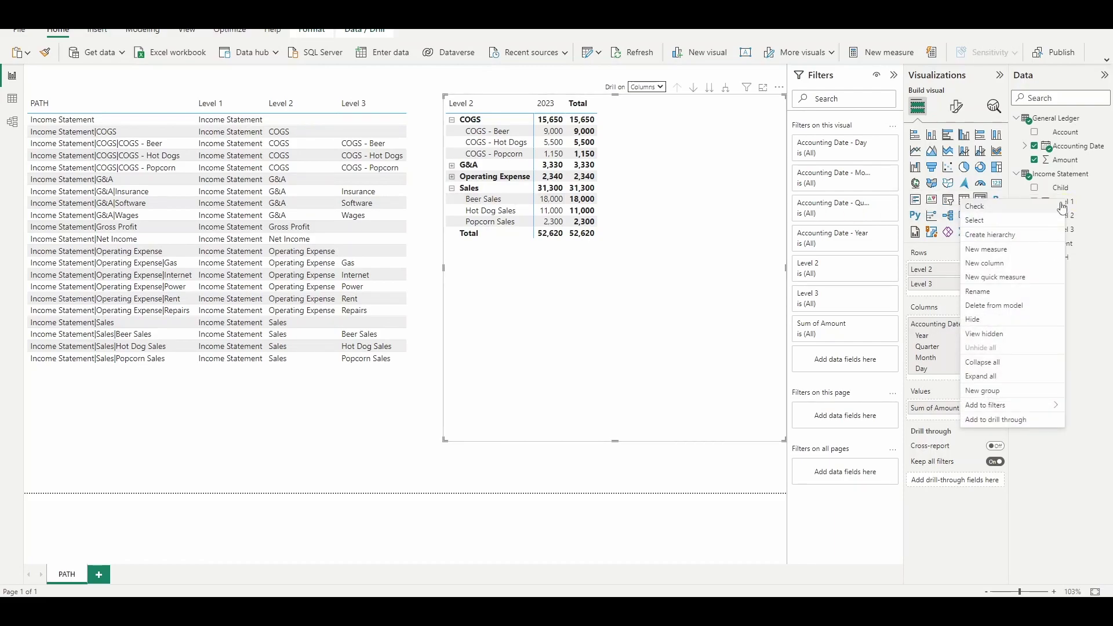
left_click(993, 257)
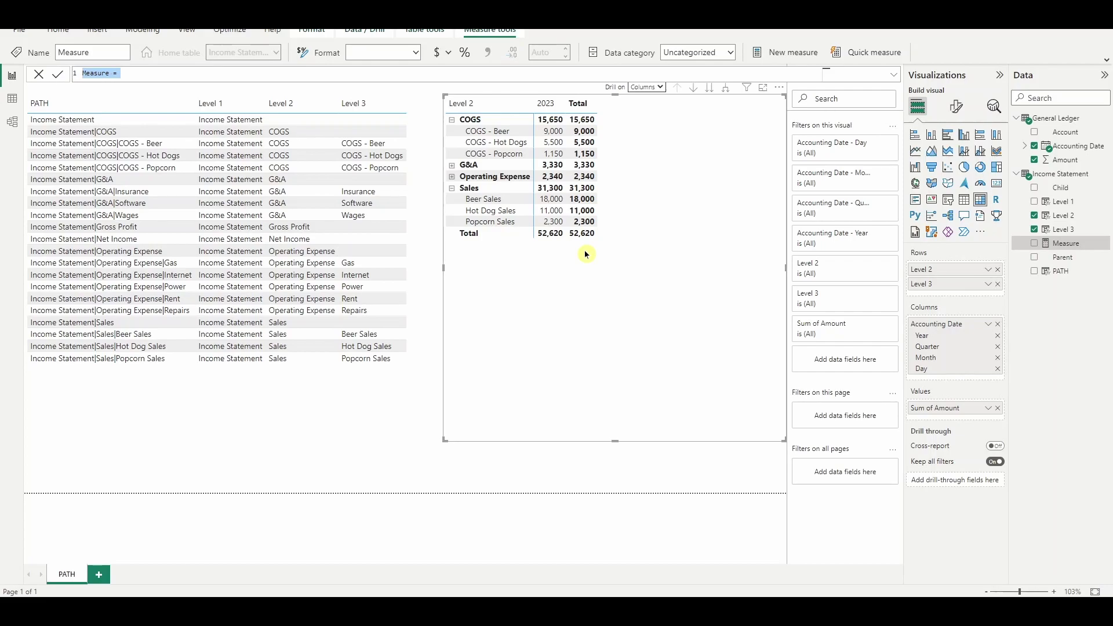
type("Income Statement Amount")
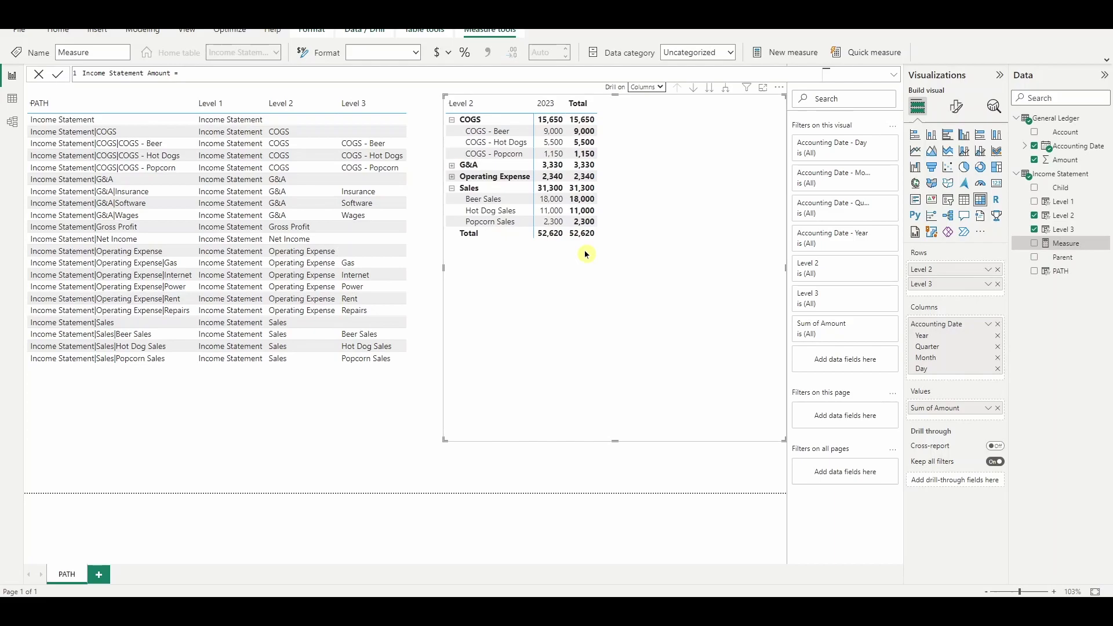
key("Return")
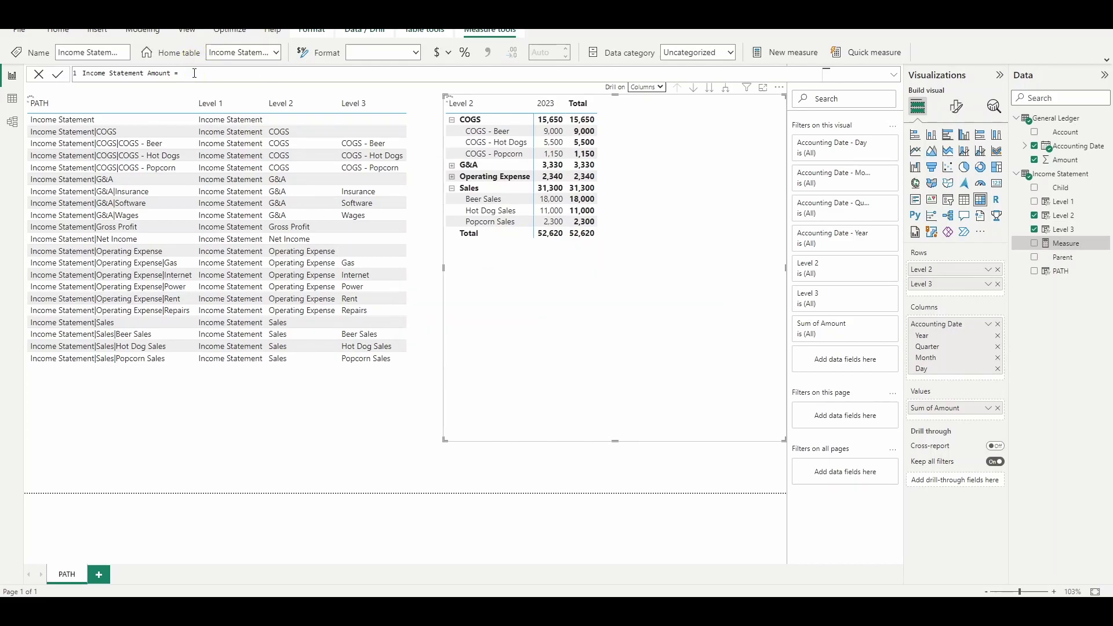
Add var sales = CALCULATE(SUM(Amount), ALL('Income Statement'), Level 2="Sales").
left_click(193, 73)
key("shift+Return")
key("shift+Return")
key("shift+Return")
key("shift+Return")
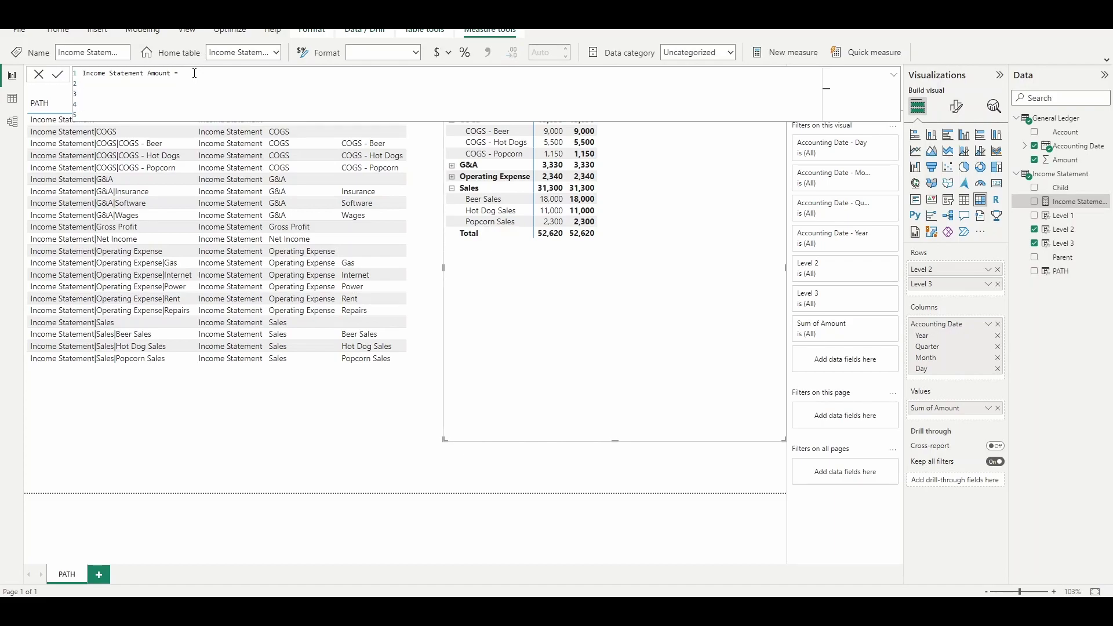
key("Up")
key("Up")
type("var sale = CALCULATE(sum(am")
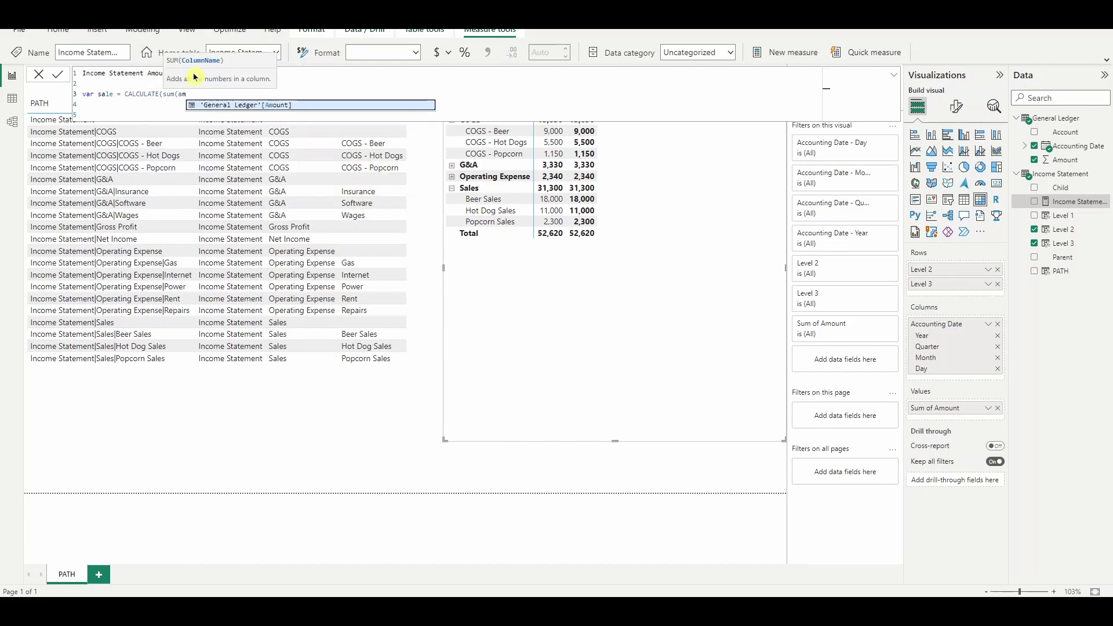
key("Tab")
type("),all(")
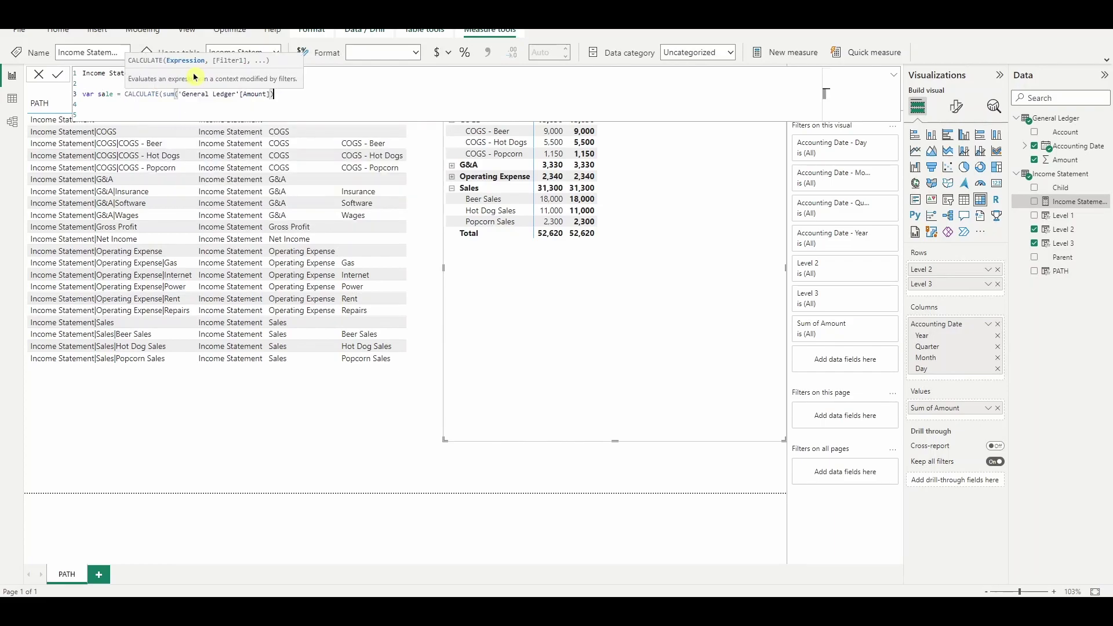
type("'Inc")
key("Tab")
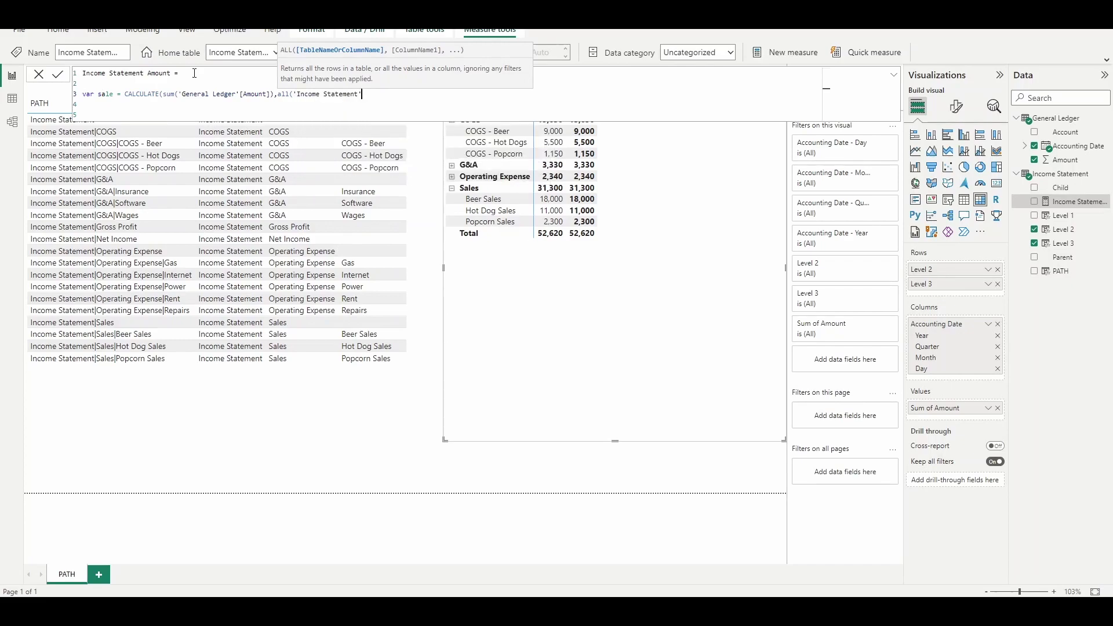
type("),")
type("level")
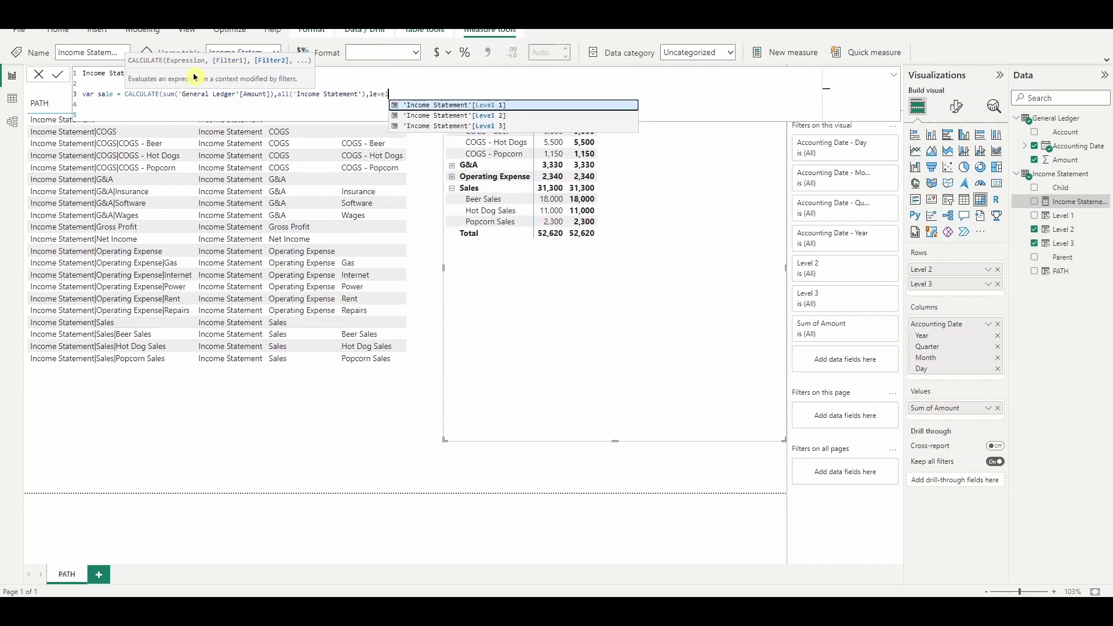
key("Down")
key("Tab")
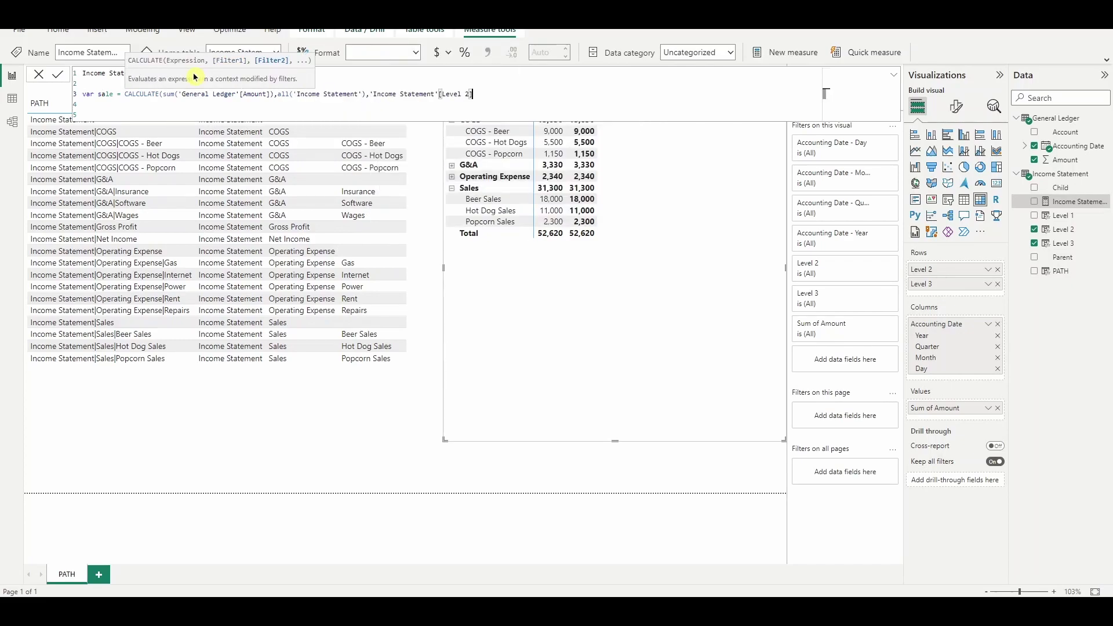
type("=\"Sales\")")
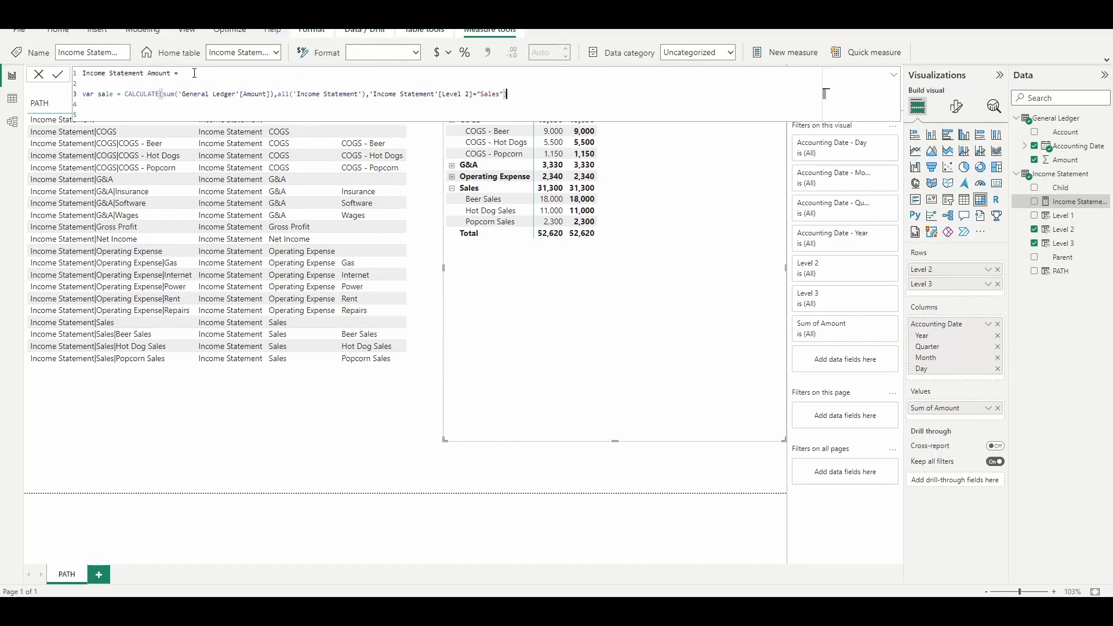
key("shift+Return")
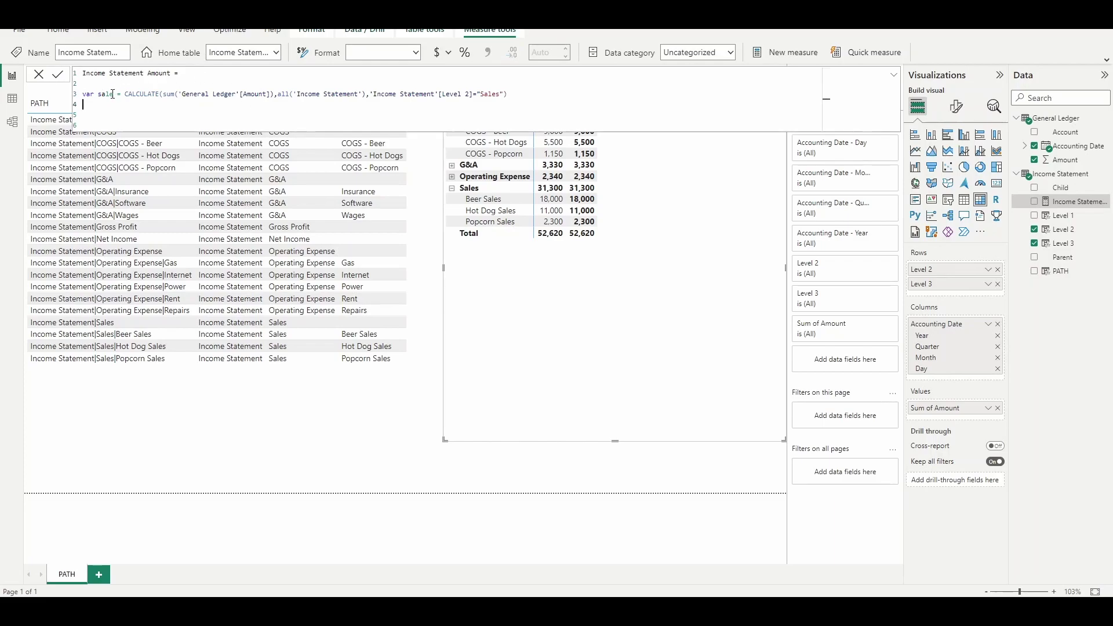
left_click(113, 94)
type("s")
Duplicate the sales line as a COGS variable filtering Level 2 on "COGS".
triple_click(134, 95)
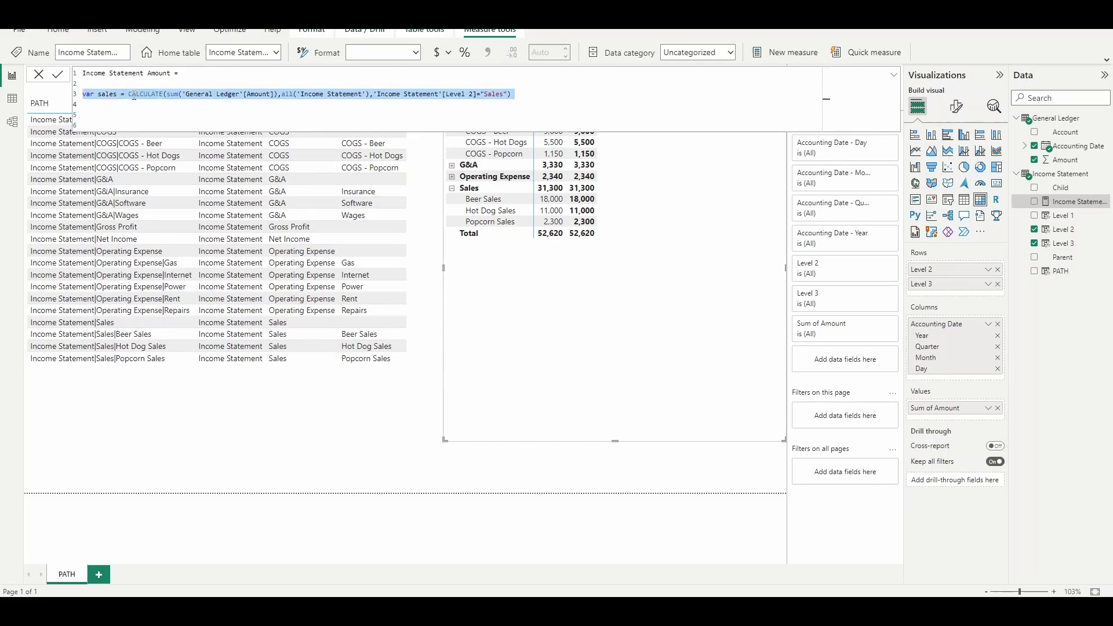
key("ctrl+c")
left_click(108, 105)
key("ctrl+v")
double_click(108, 104)
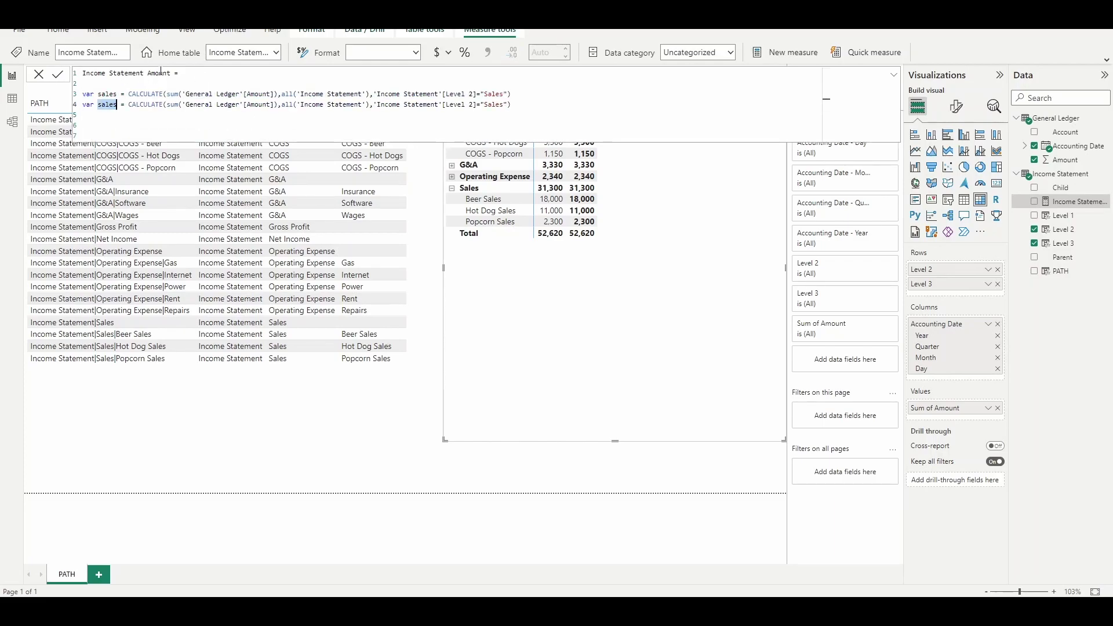
type("COGS")
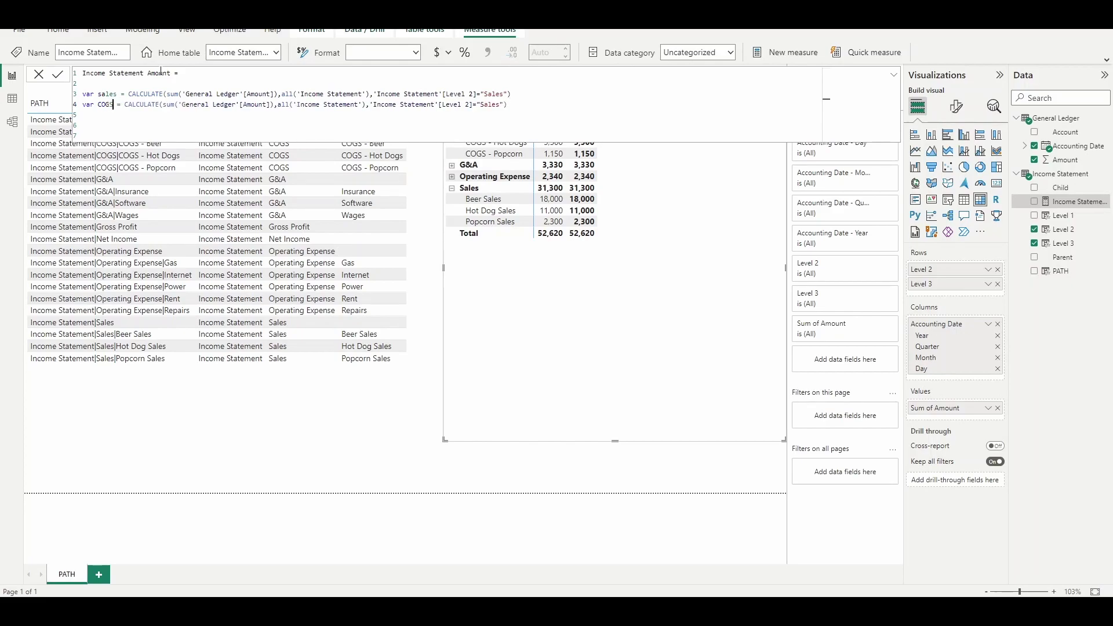
double_click(487, 105)
type("COGS")
Duplicate the COGS line as a variable named GNA.
left_click(73, 105)
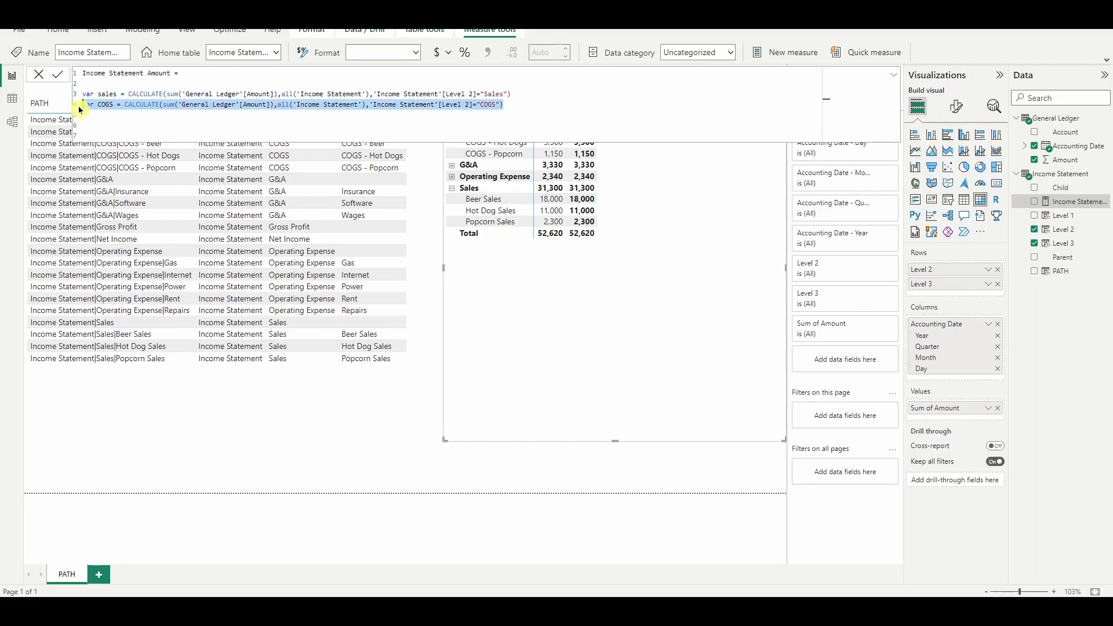
key("ctrl+c")
left_click(99, 115)
key("ctrl+v")
key("ctrl+v")
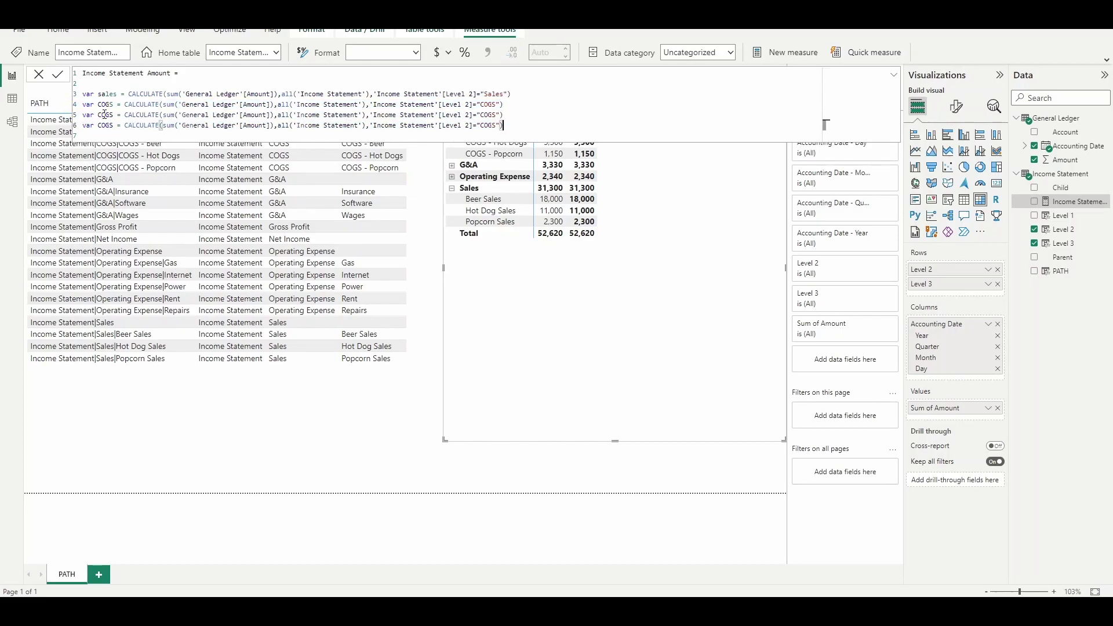
double_click(105, 115)
type("G&A")
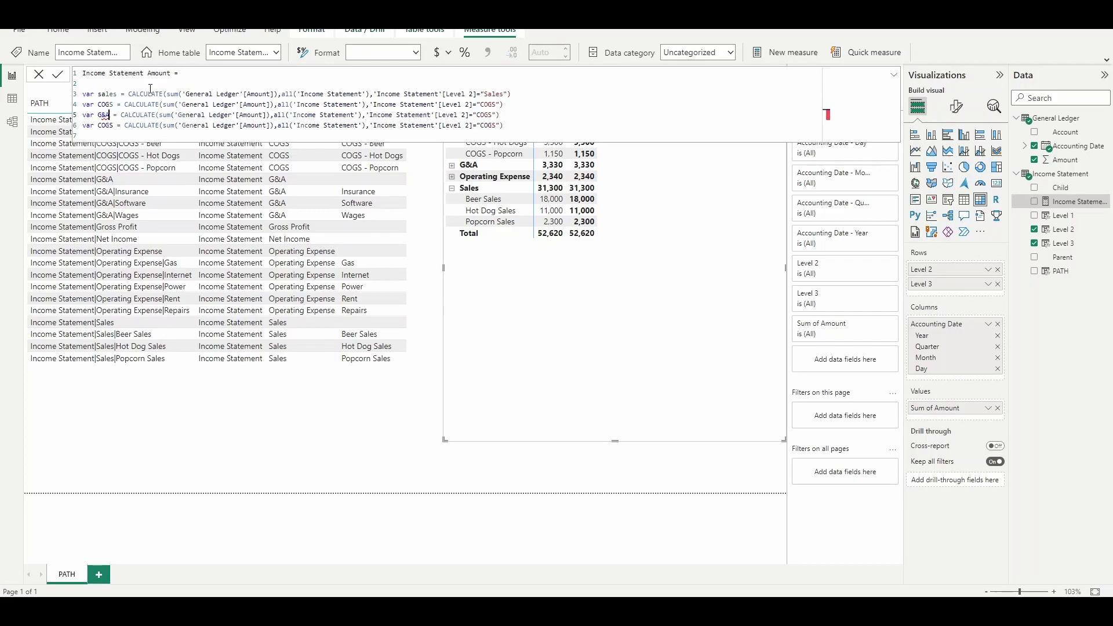
key("BackSpace")
key("BackSpace")
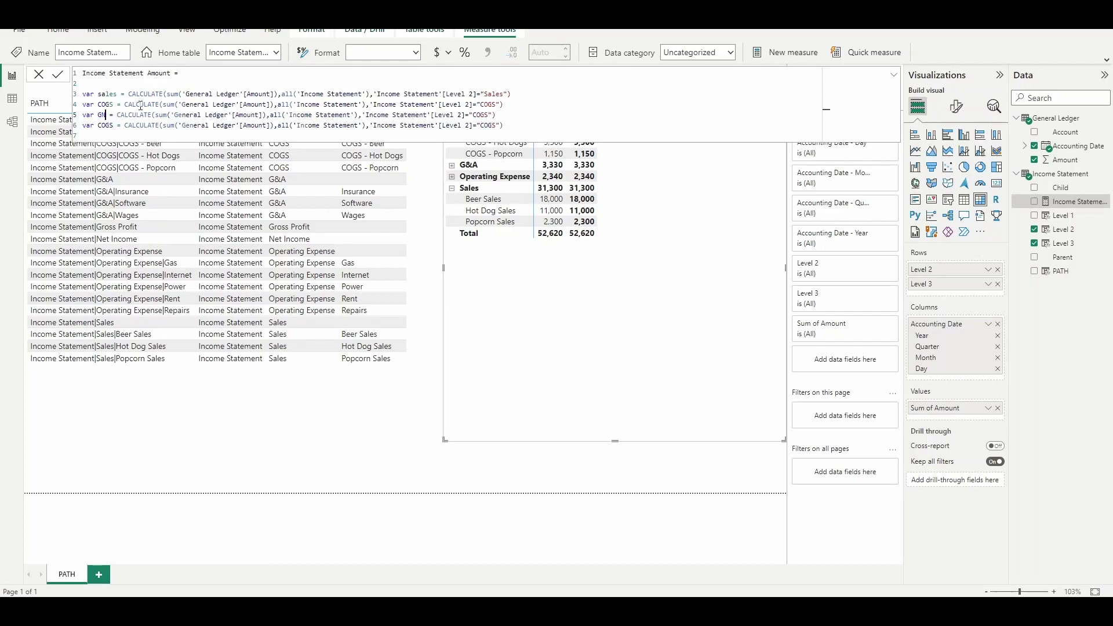
type("NA")
Add an Operating_Expense variable and set the filters to "Operating Expense" and "G&A".
double_click(105, 126)
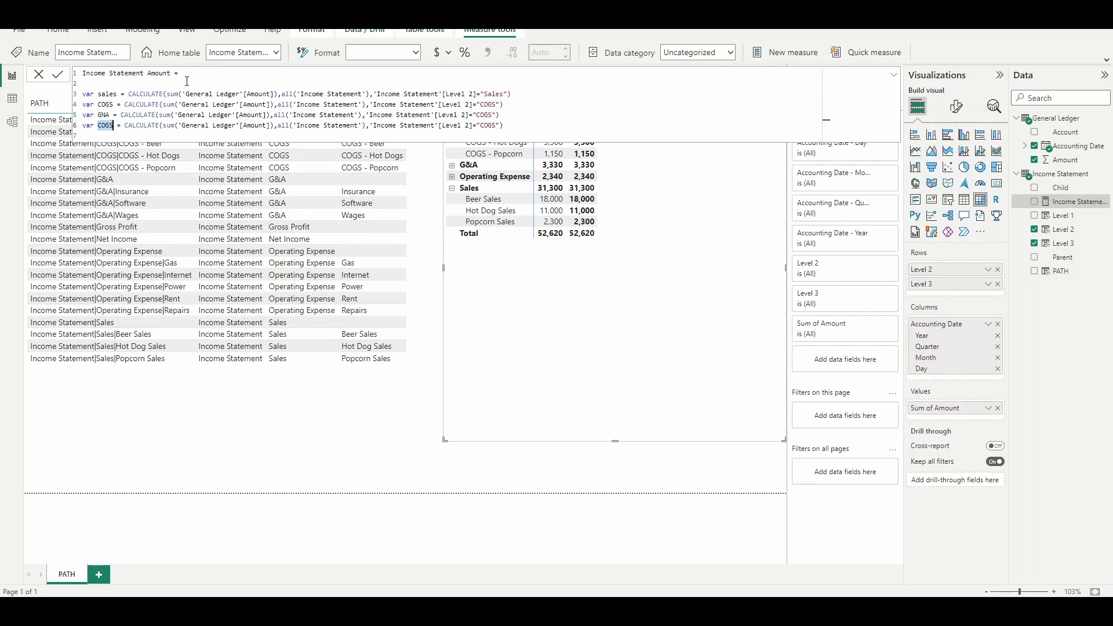
type("Operating Exp")
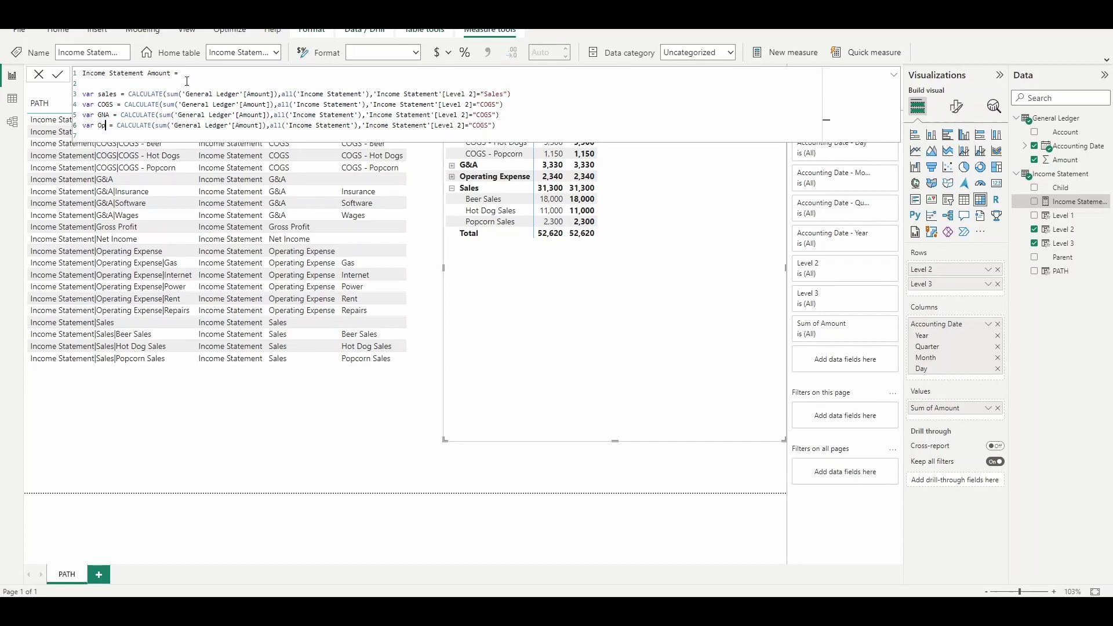
type("ense")
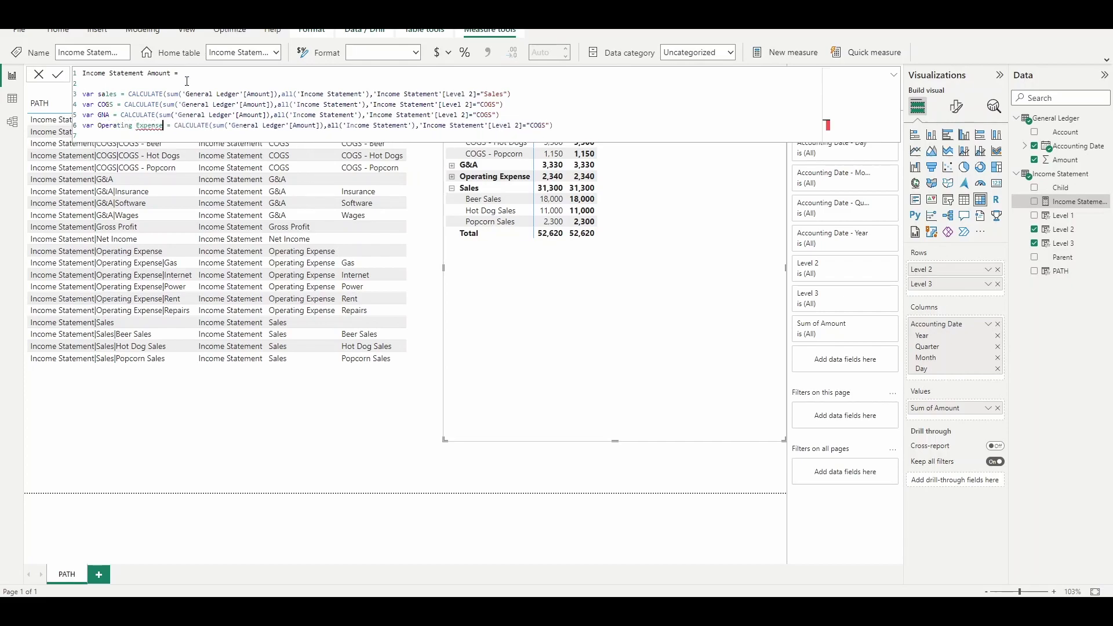
left_click(287, 87)
key("BackSpace")
type("_")
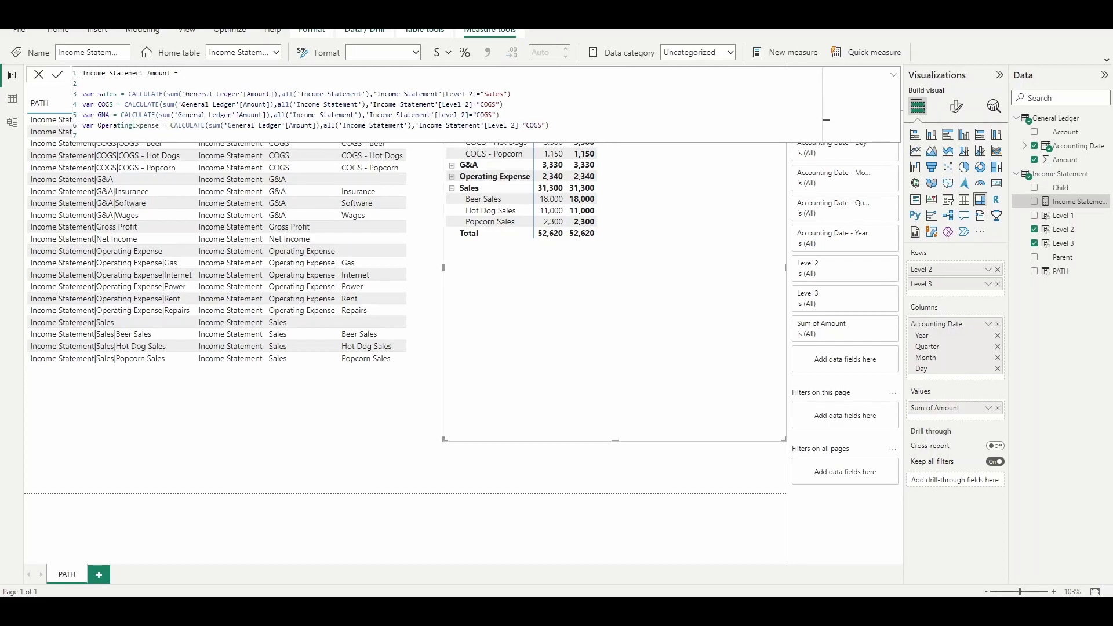
double_click(538, 124)
type("Operating Ex")
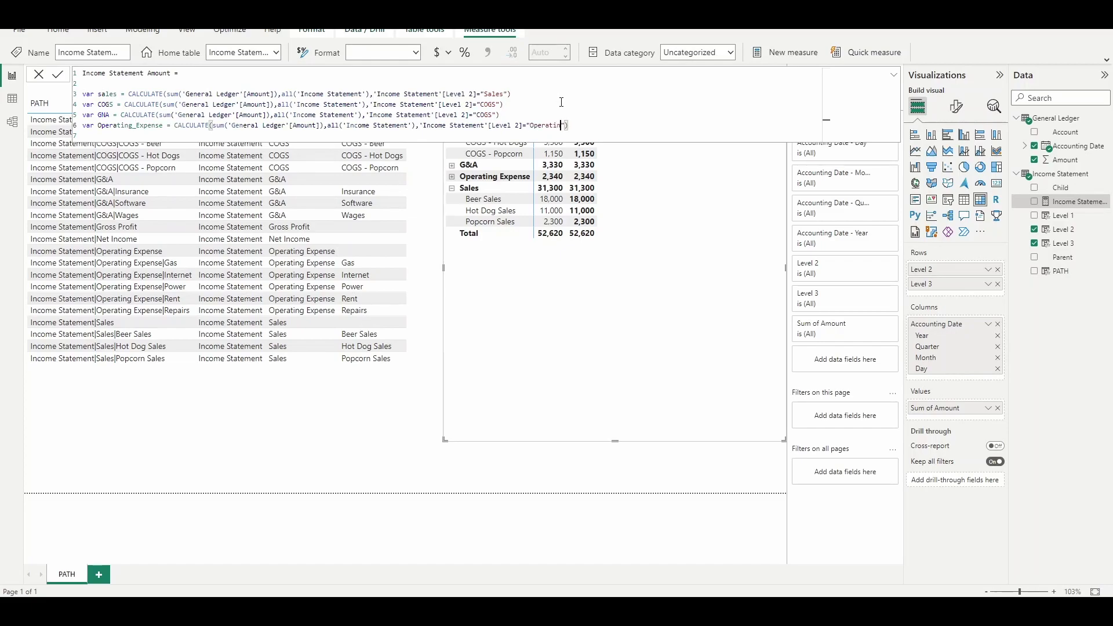
type("pense")
double_click(486, 115)
type("G&A")
left_click(644, 126, "shift")
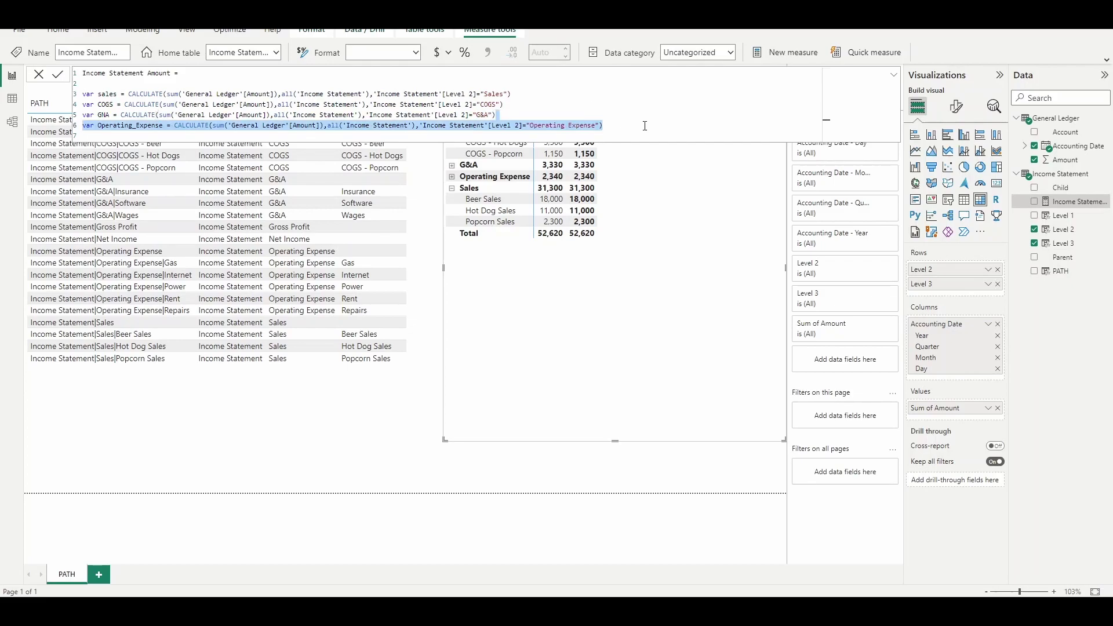
left_click(644, 126)
key("Return")
key("Return")
Start the return SWITCH on SELECTEDVALUE(Level 2), with Gross Profit as sales-COGS.
type("re")
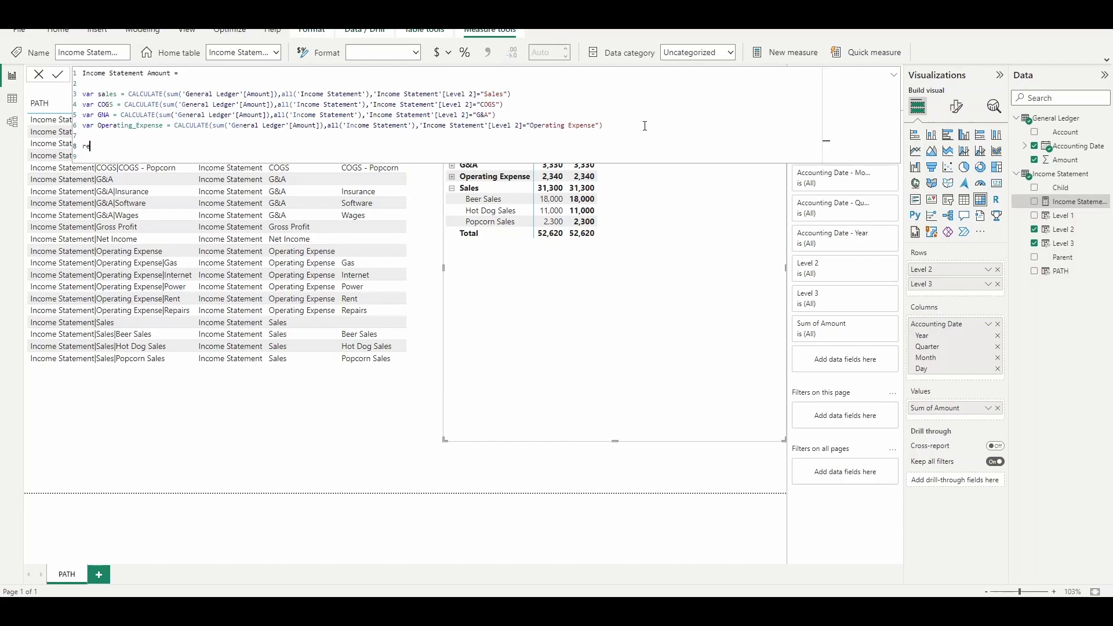
type("turn = sw")
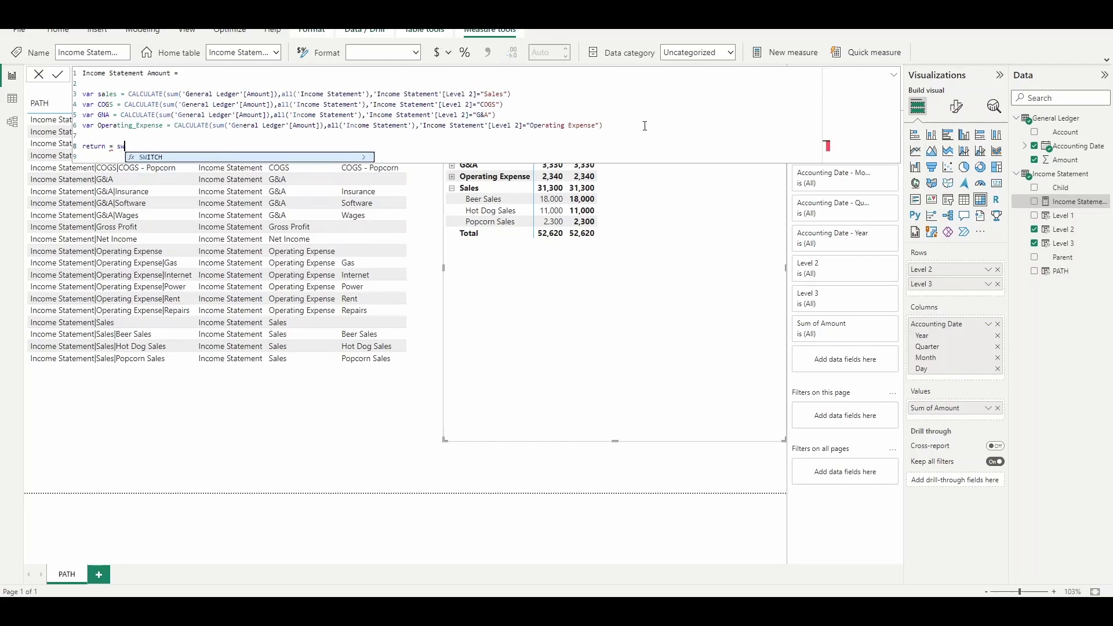
key("BackSpace")
key("BackSpace")
key("BackSpace")
key("BackSpace")
type("switch(")
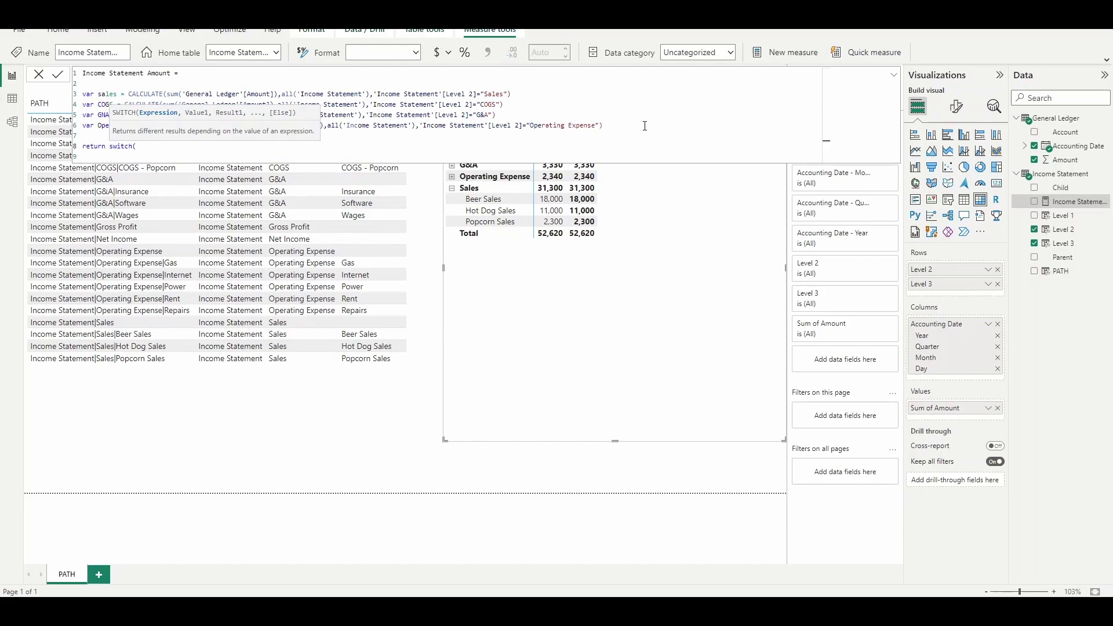
type("level")
key("BackSpace")
key("BackSpace")
key("BackSpace")
key("BackSpace")
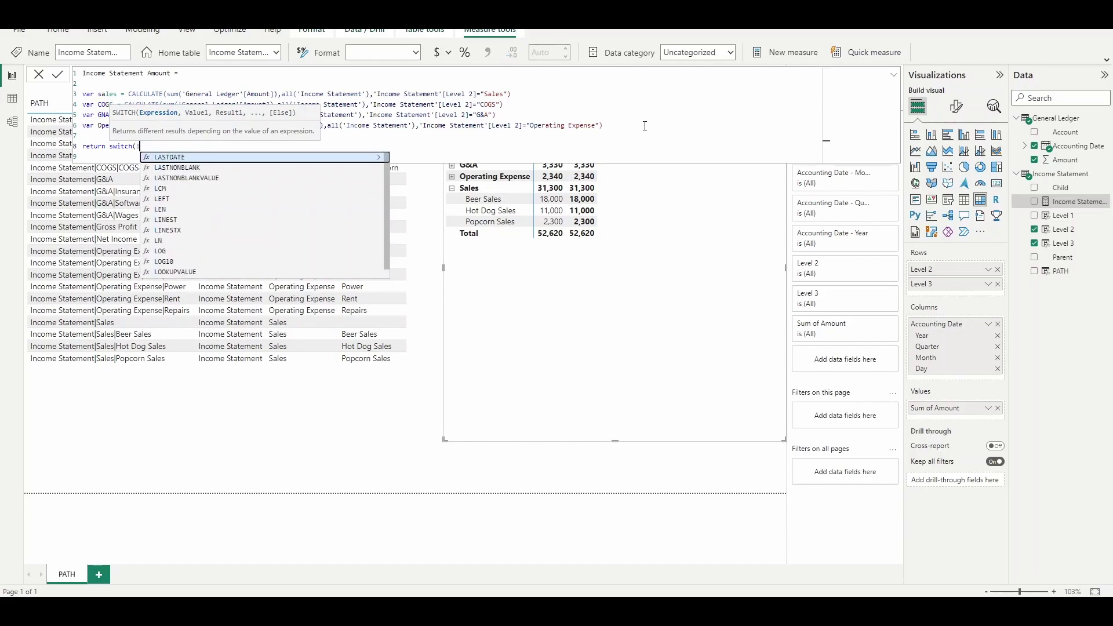
key("BackSpace")
type("sele")
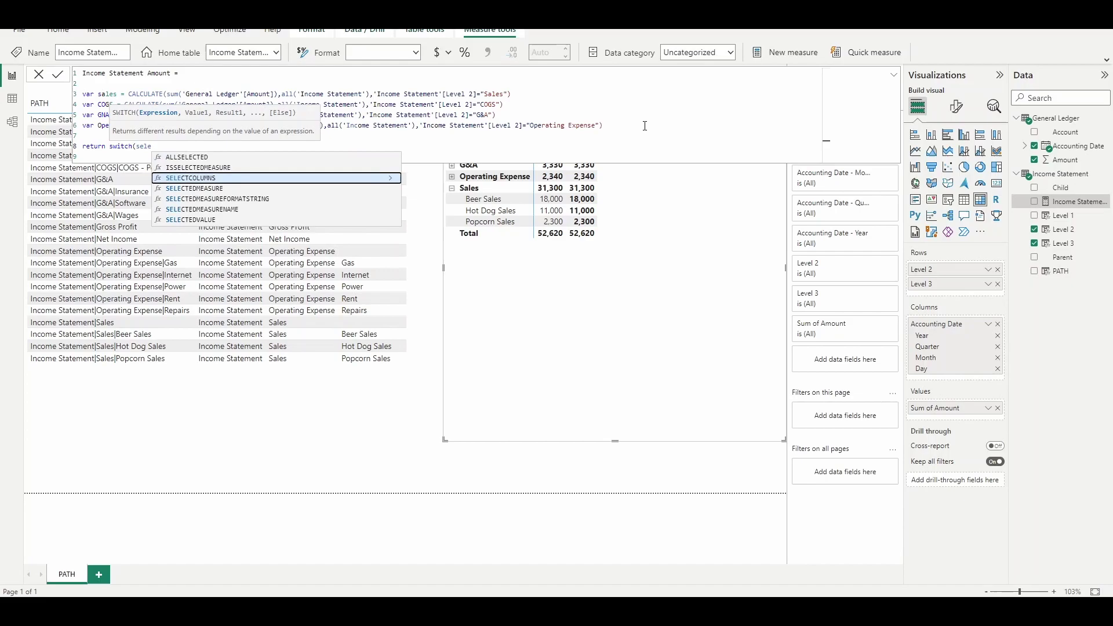
key("Down")
key("Tab")
type("level 2")
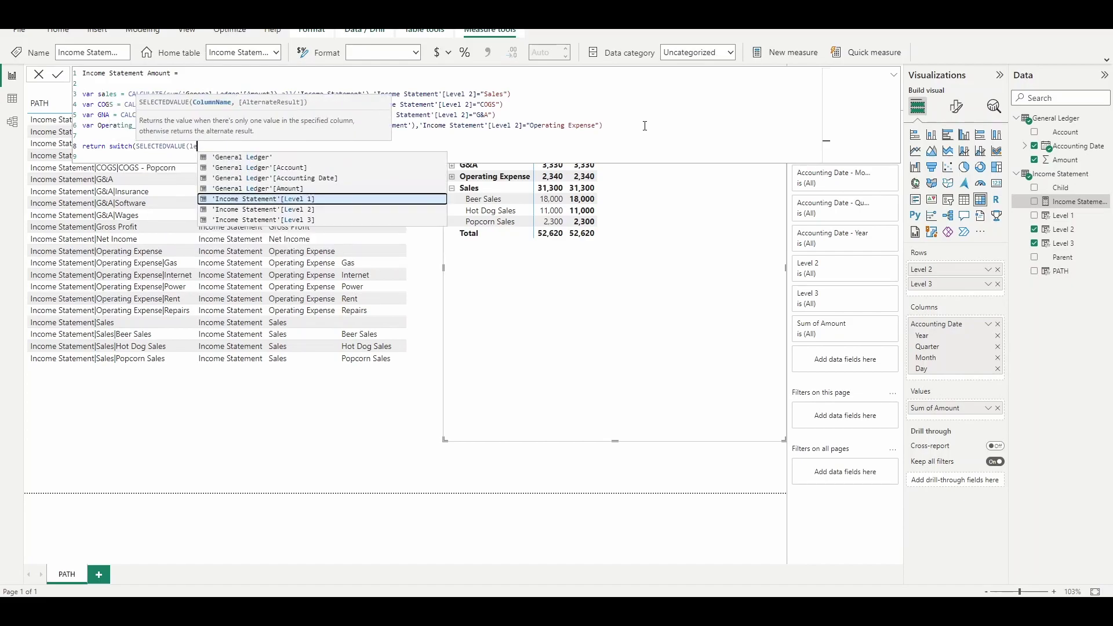
key("Tab")
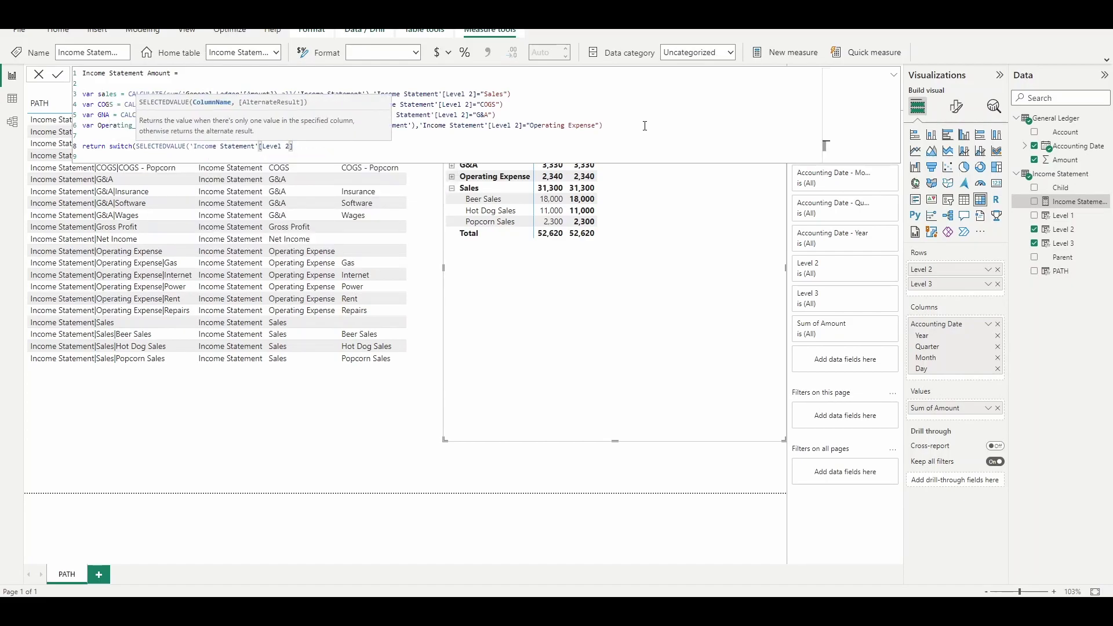
type("),\"Gro")
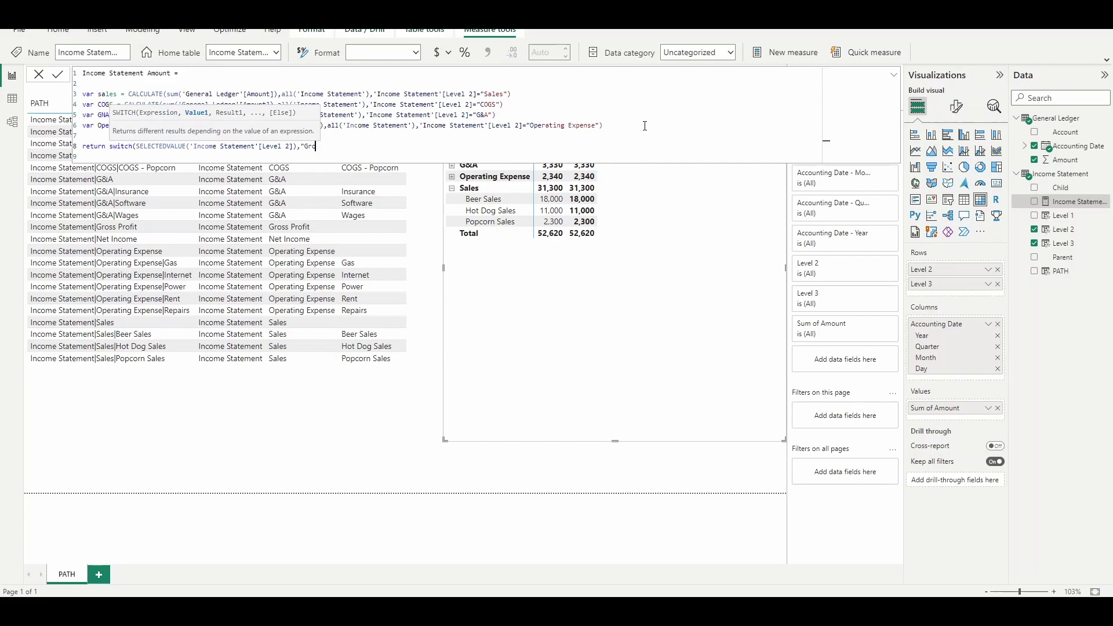
type("ss\"Profit")
type(",sale")
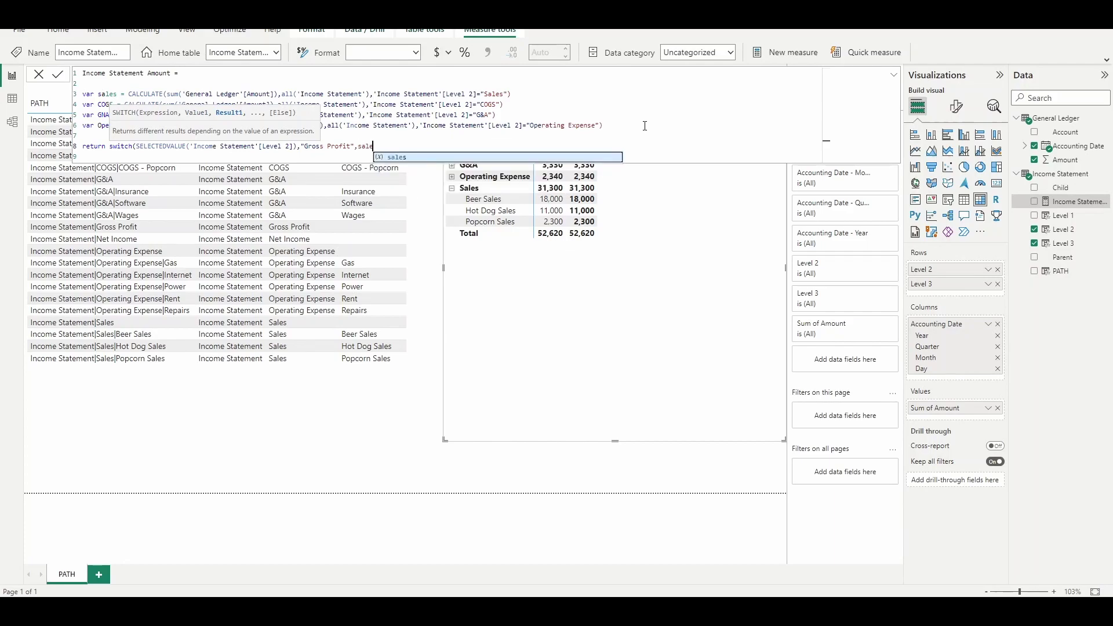
type("s-COGS")
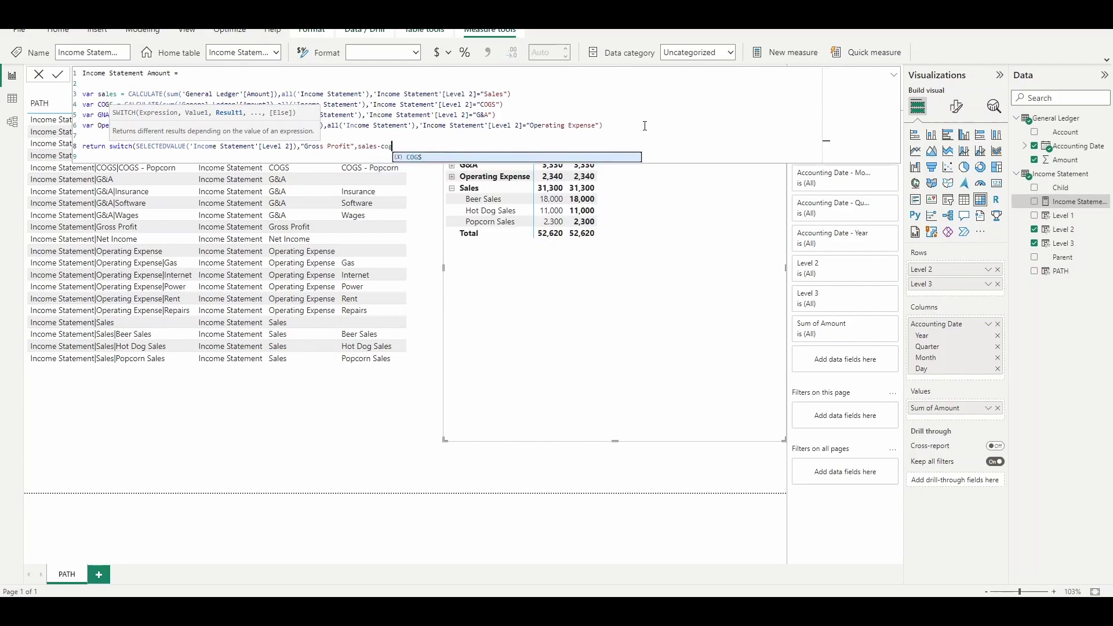
type(",")
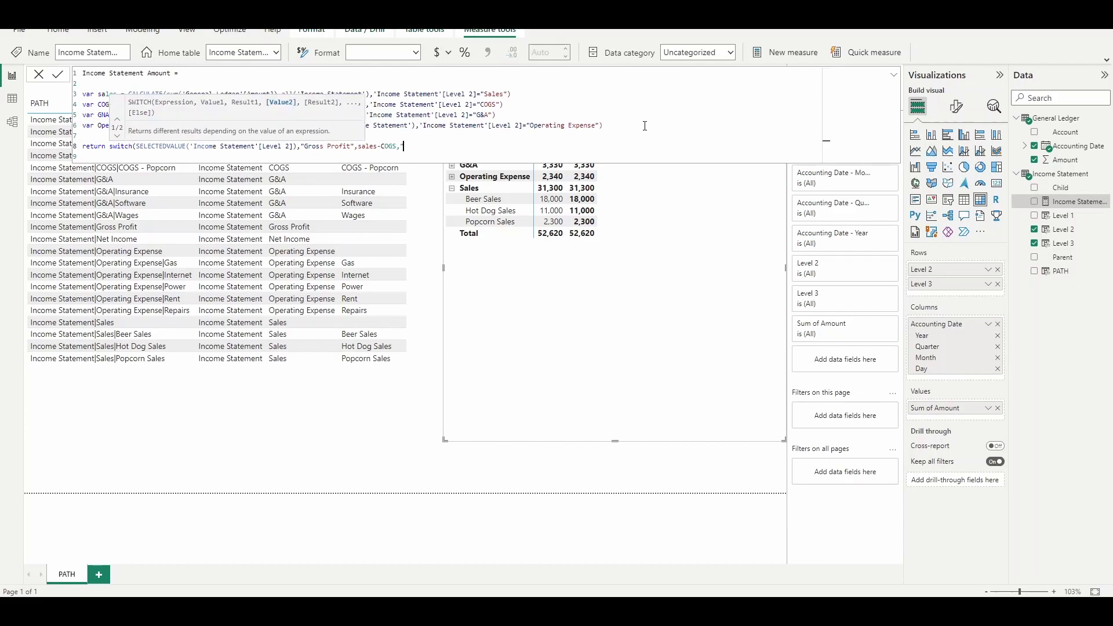
type("\"Net Income")
Set Net Income to sales-COGS-GNA-Operating_Expense with a SUM(Amount) default, and commit.
type(",sales")
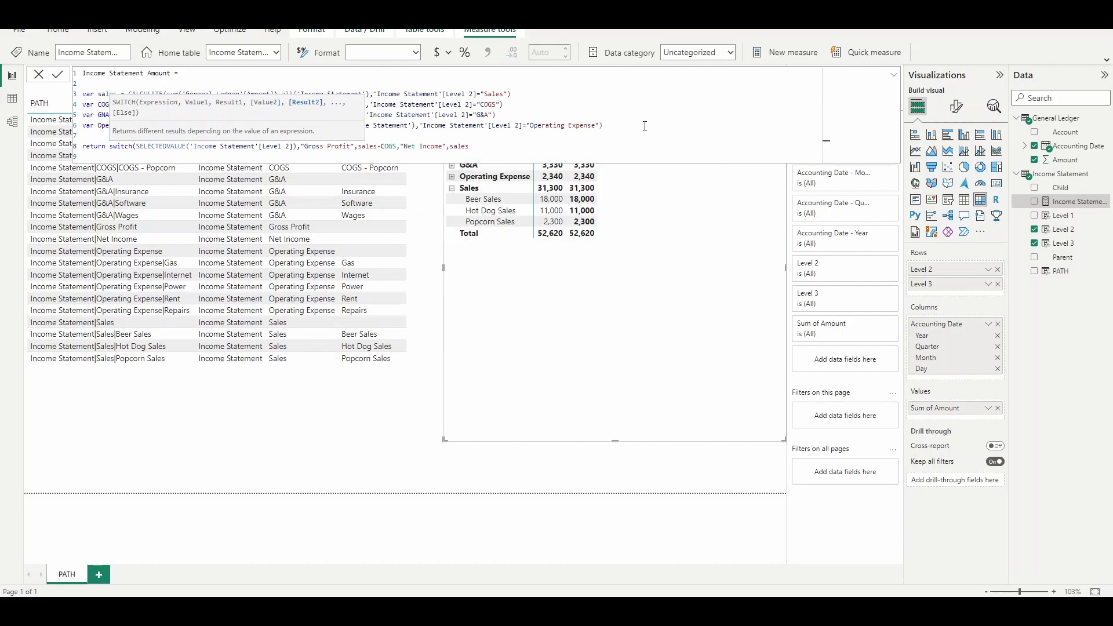
type("-cogs")
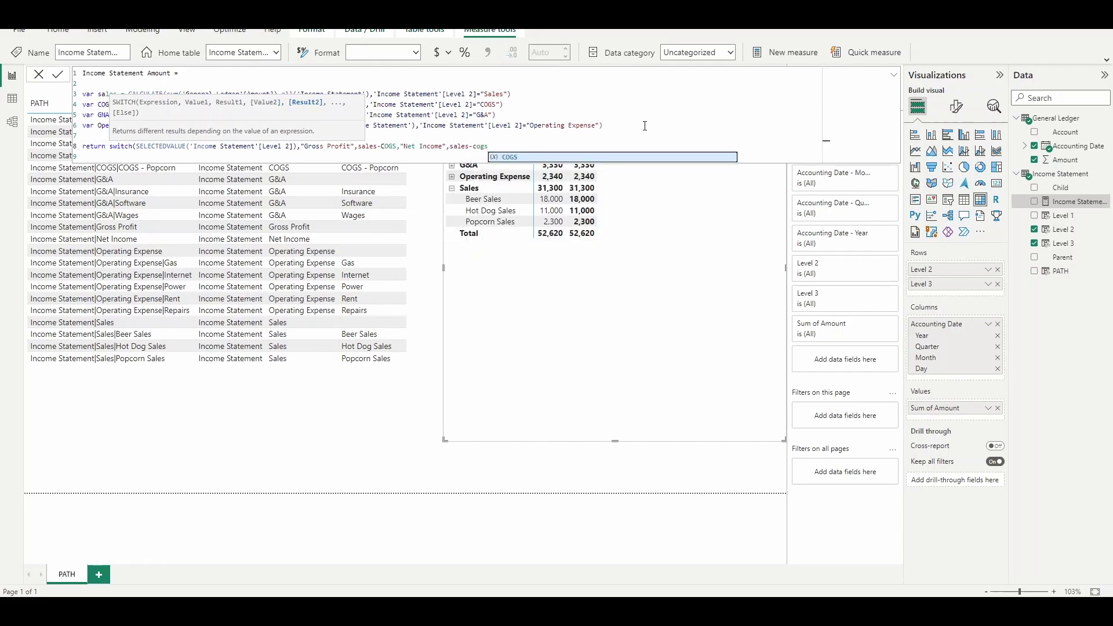
type("-GNA")
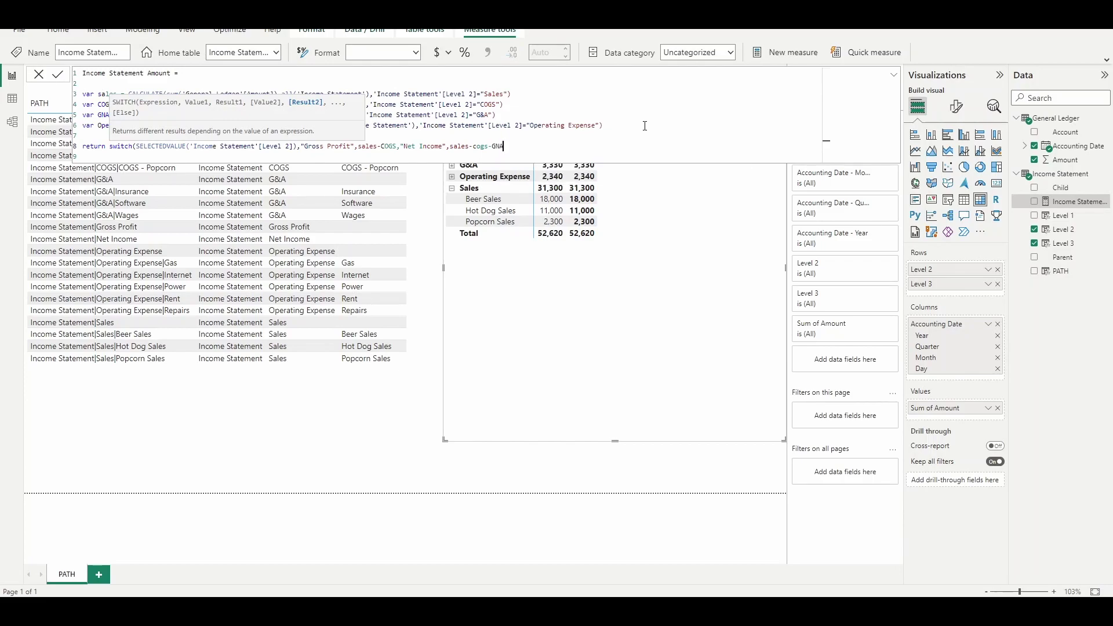
type("-op")
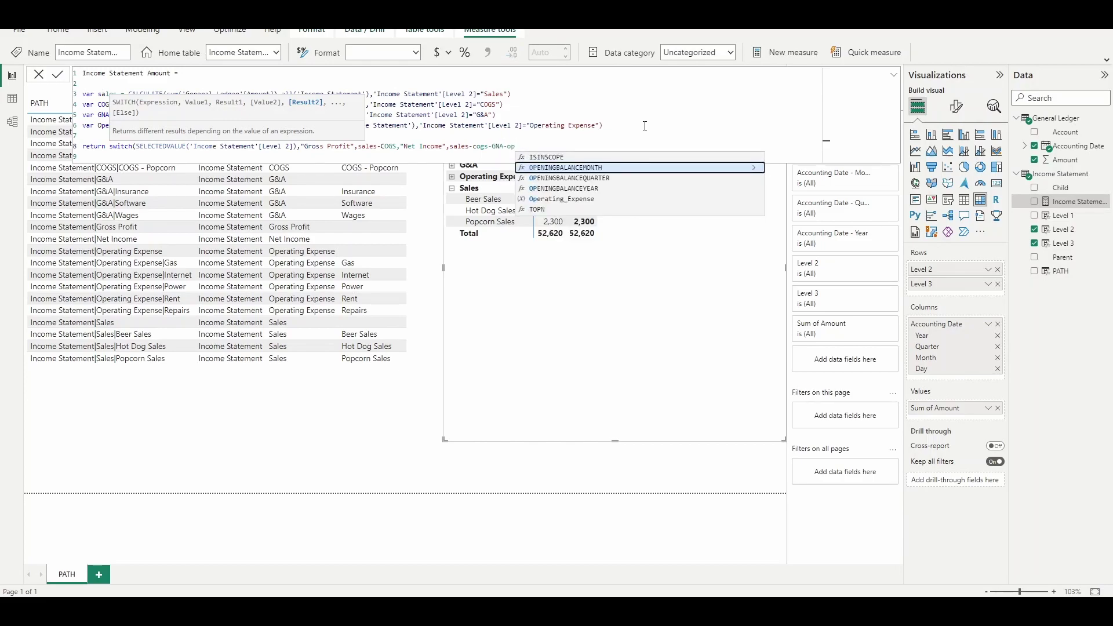
key("Down")
key("Down")
key("Down")
key("Tab")
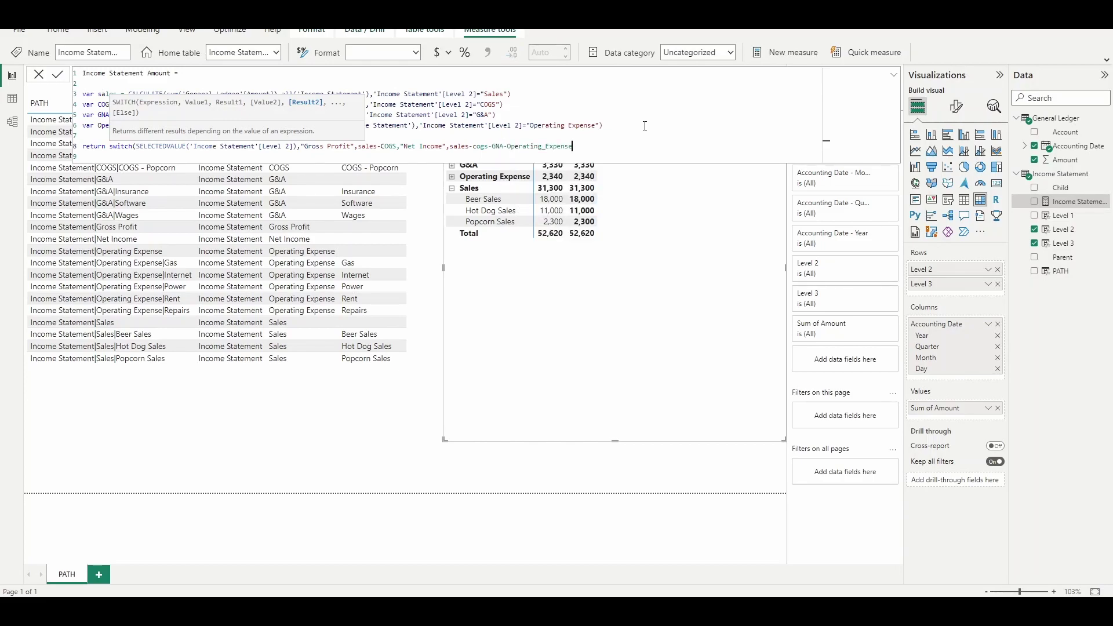
type(",")
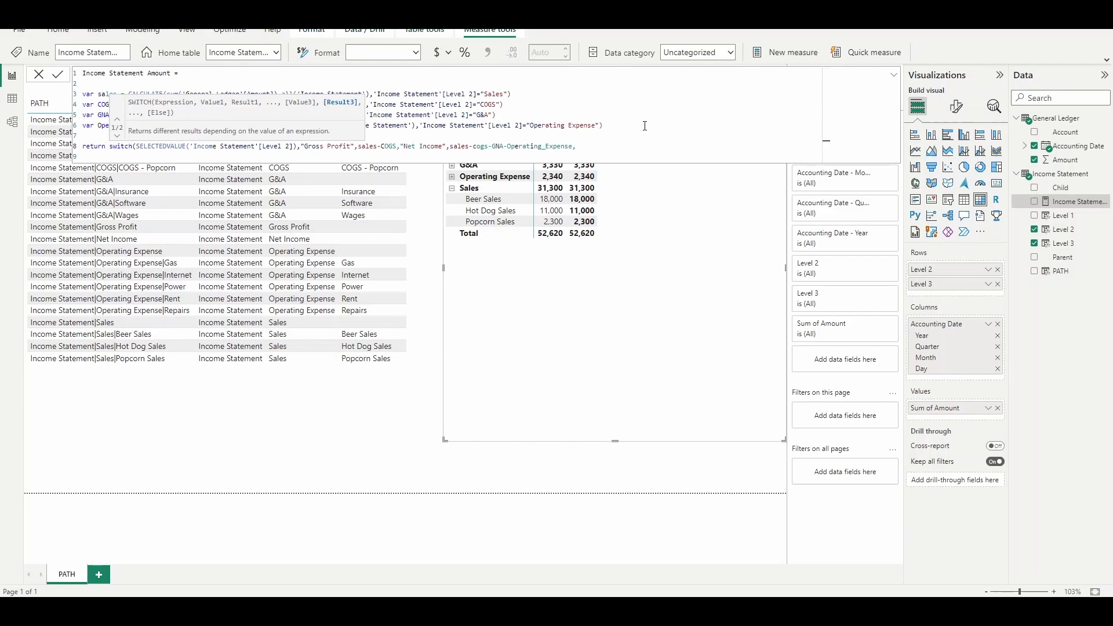
type("sum(am")
key("Tab")
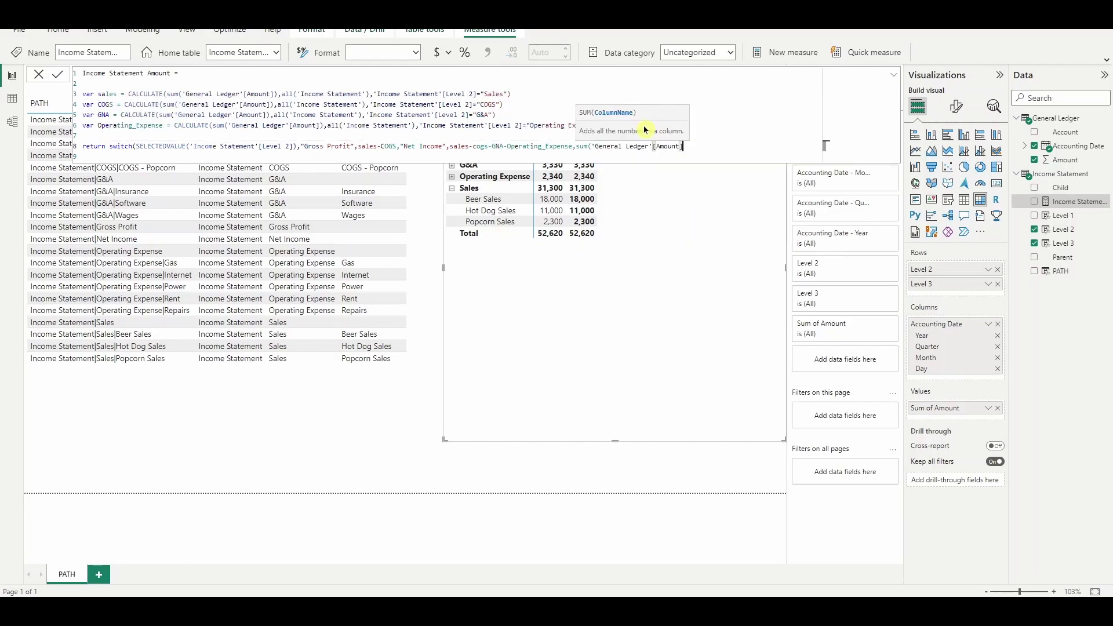
type("))")
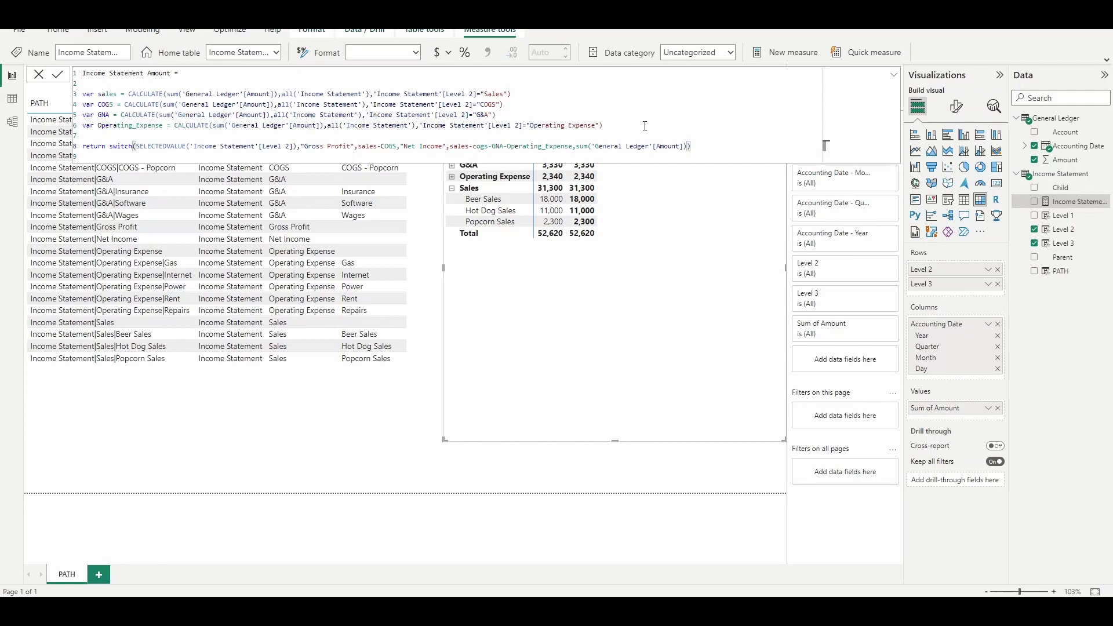
key("Return")
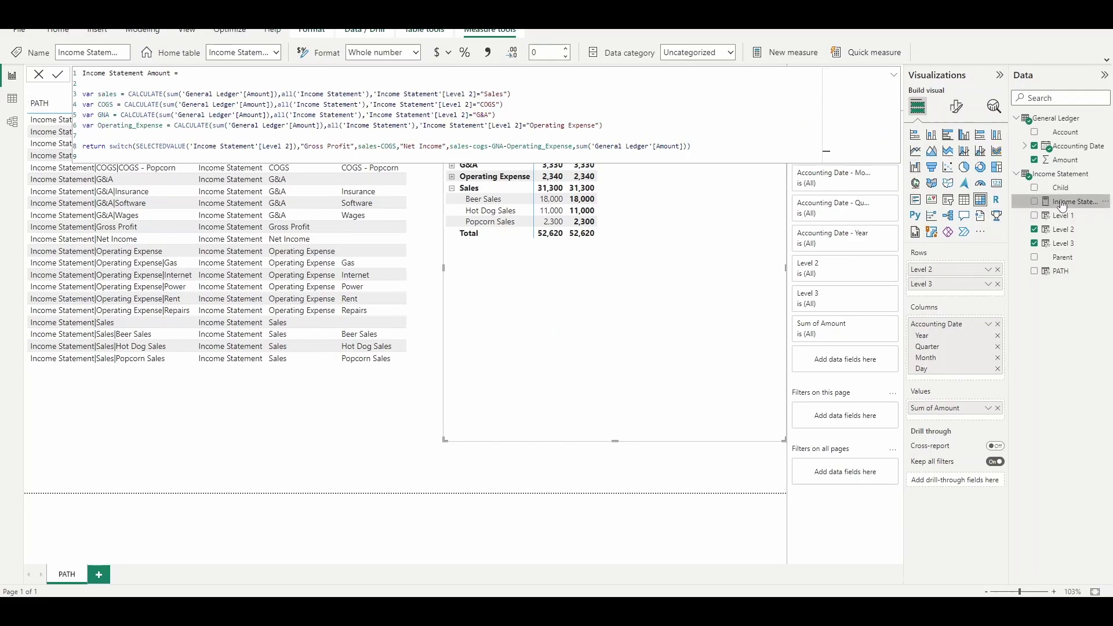
Add Income Statement Amount to the matrix Values, collapse the formula bar, and switch to Excel.
left_click_drag(1063, 205, 658, 235)
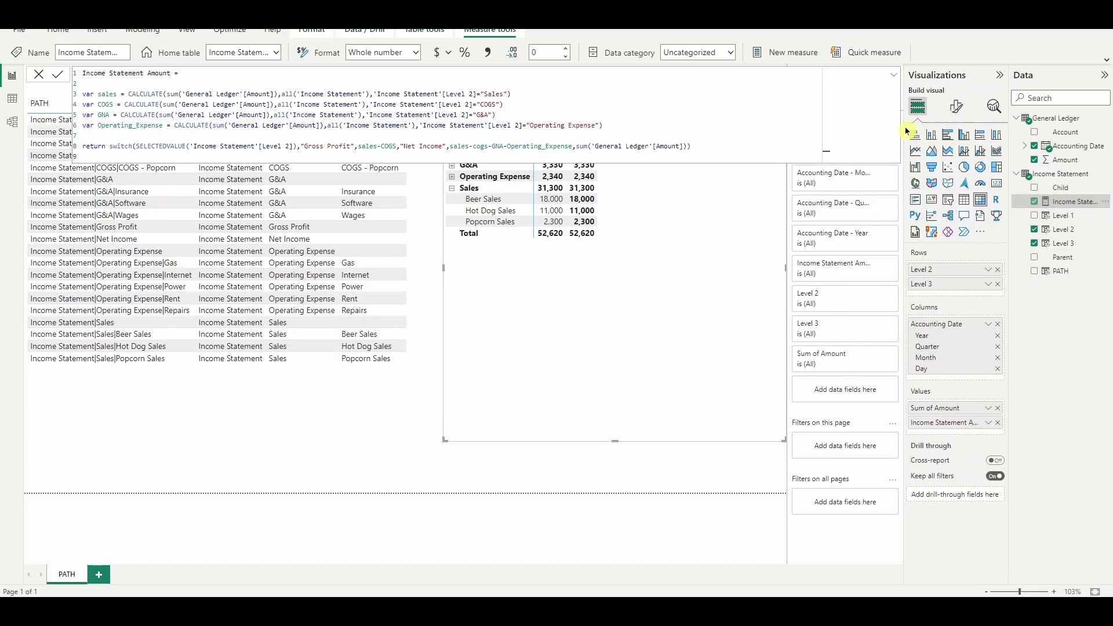
left_click(893, 75)
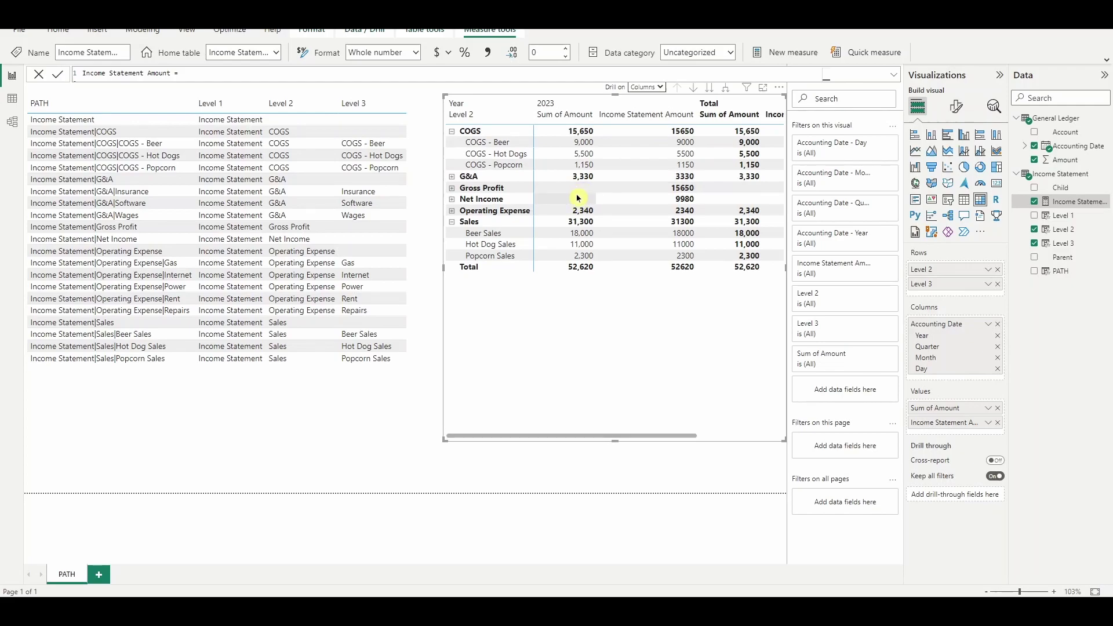
key("alt+Tab")
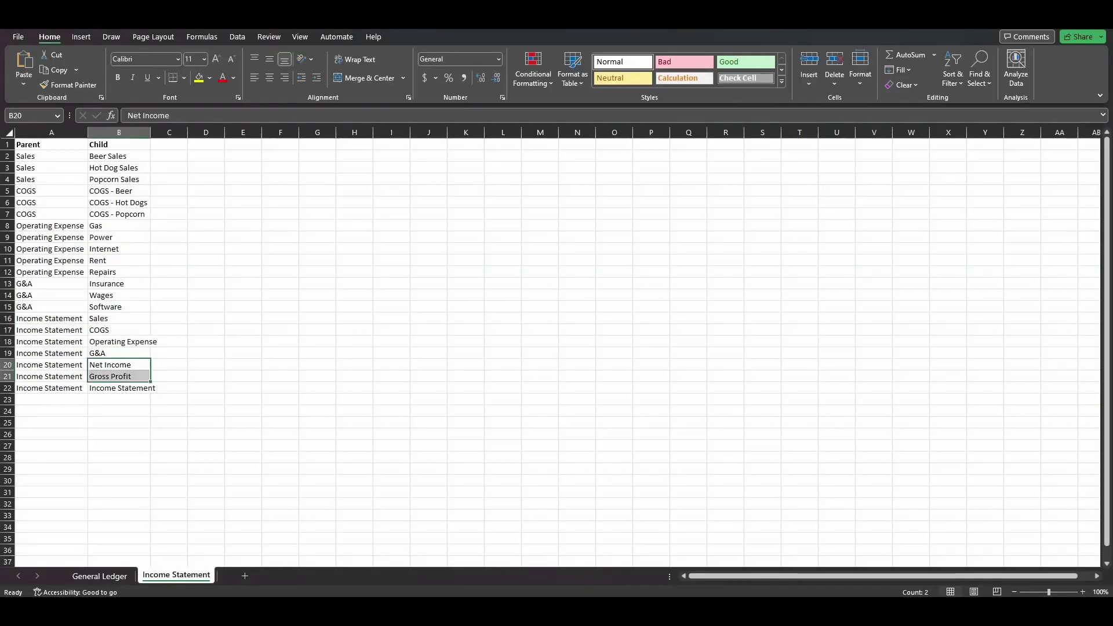
left_click(276, 365)
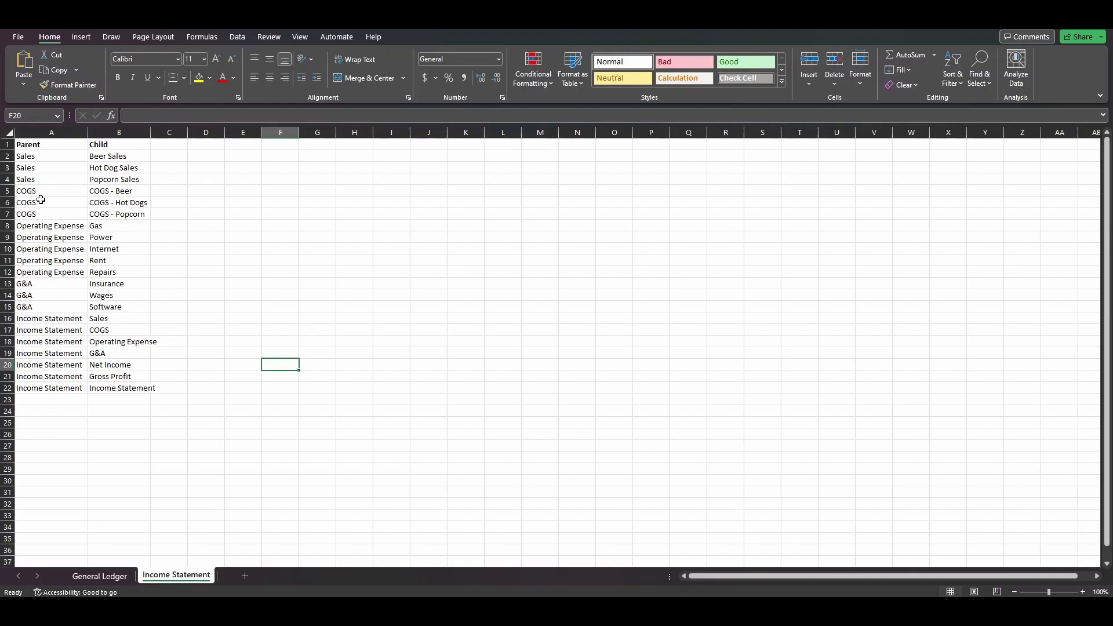
left_click(134, 373)
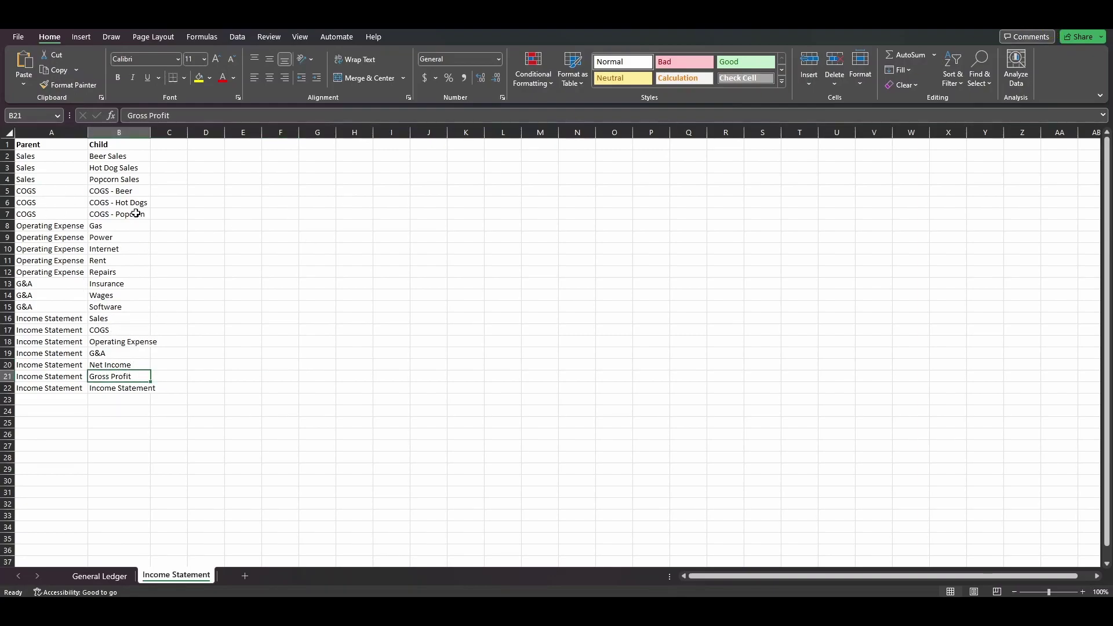
left_click(98, 577)
scroll(87, 464, "down", 4)
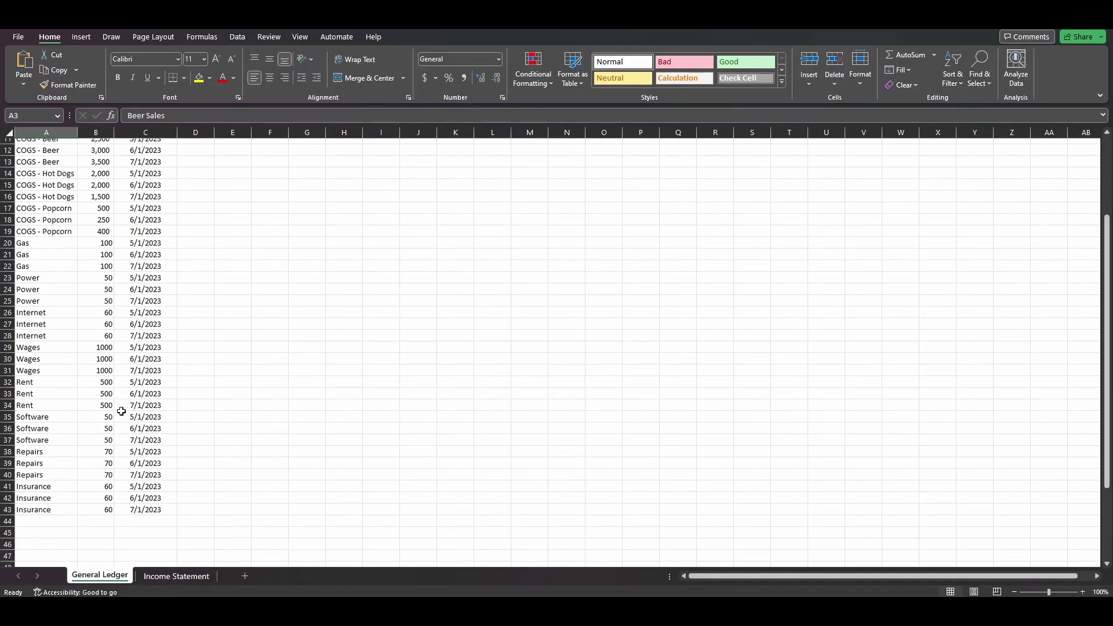
left_click(168, 576)
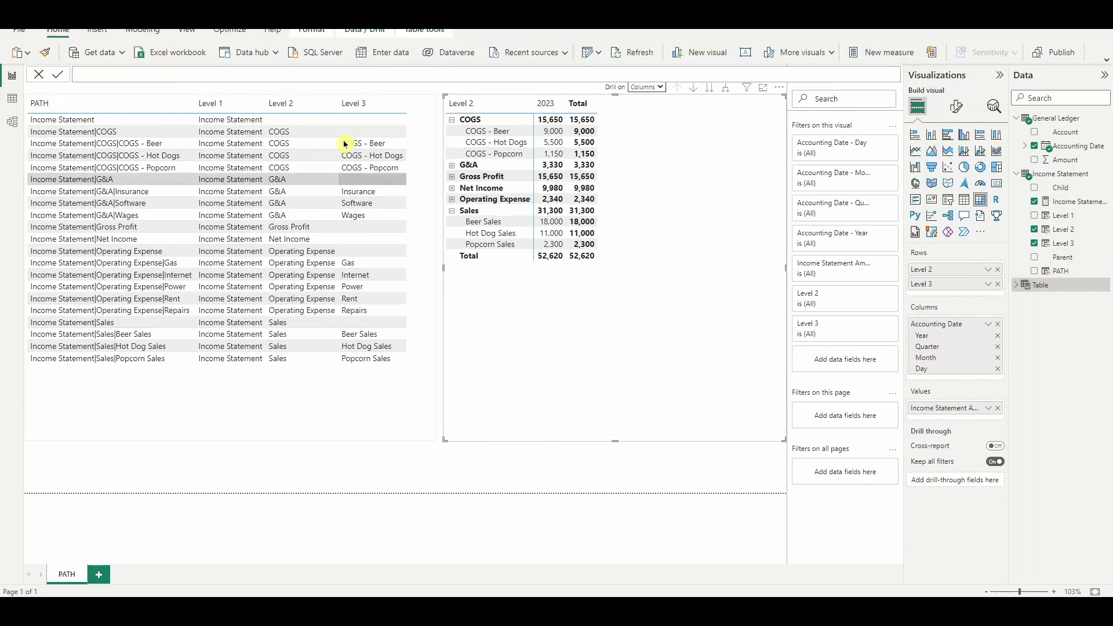
Start a new hand-entered table with Enter data on the Home ribbon.
left_click(372, 58)
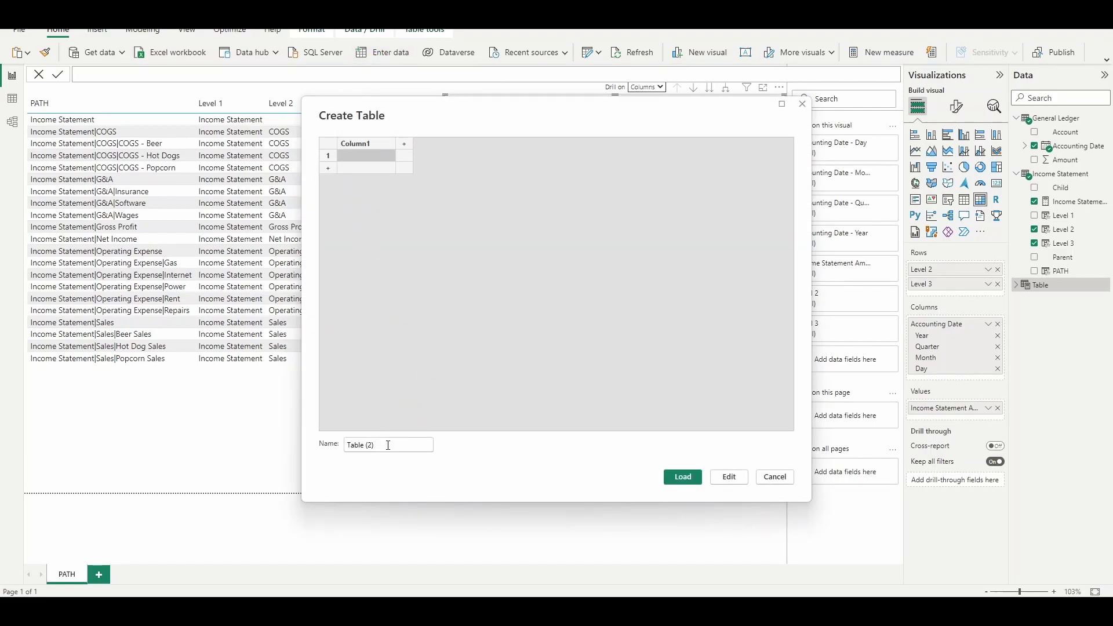
Name the table Sort_Table, rename the first column Level 2, and add a second column.
left_click(386, 446)
type("Sort_")
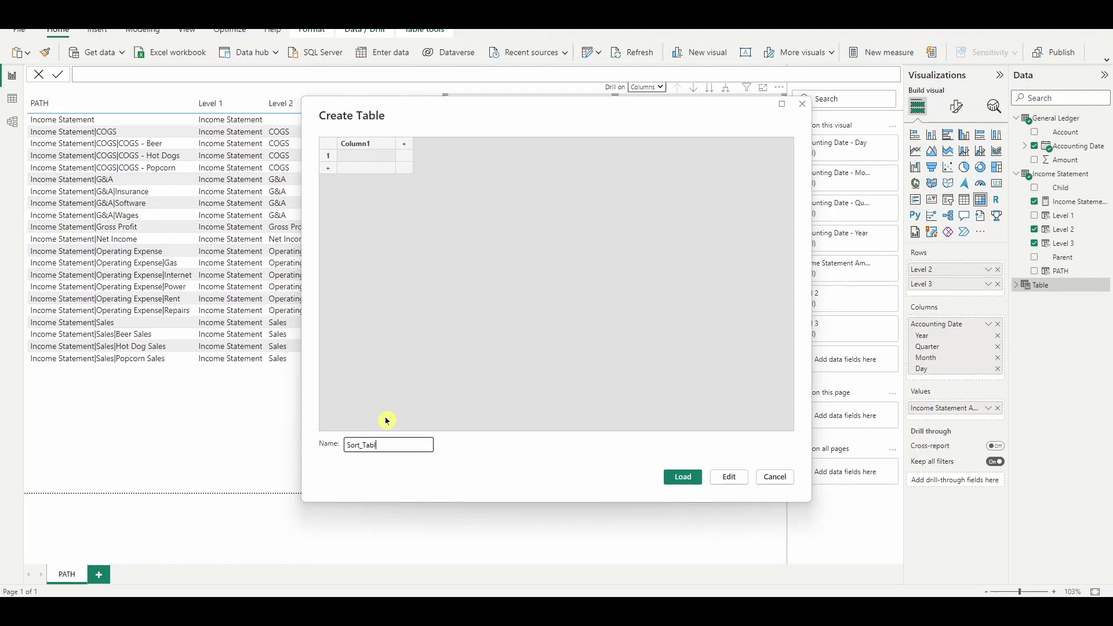
left_click(371, 147)
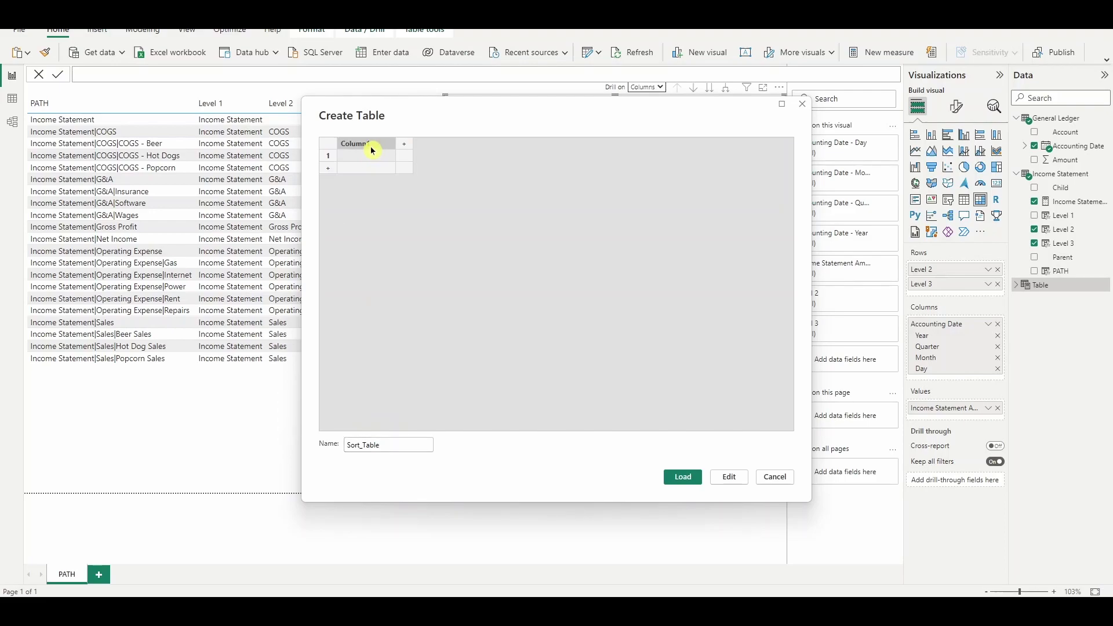
type("Level 2")
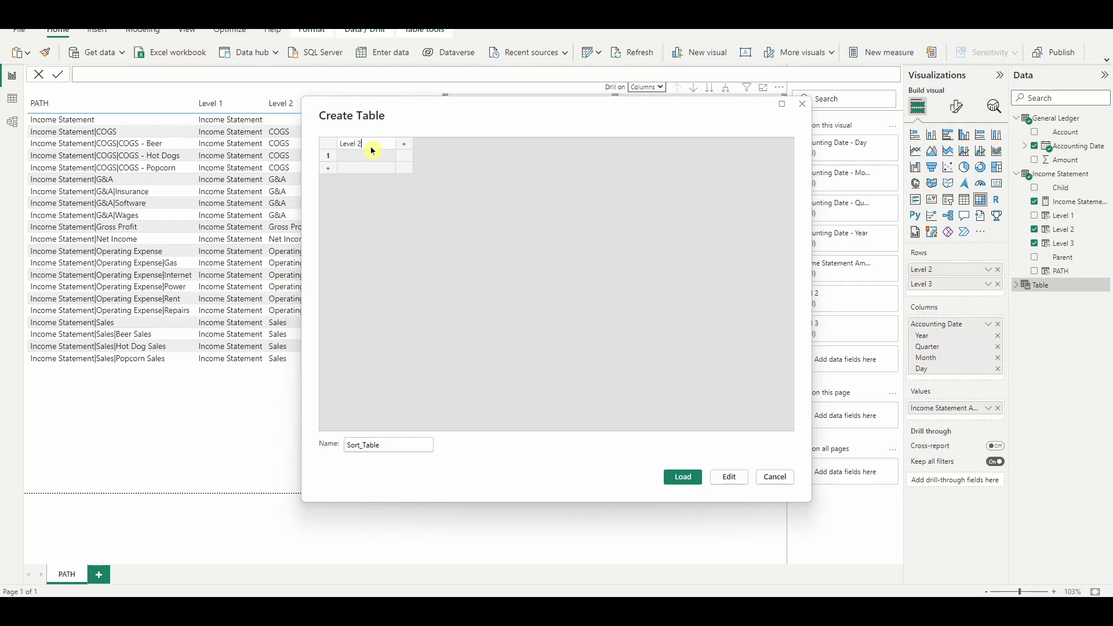
left_click(404, 144)
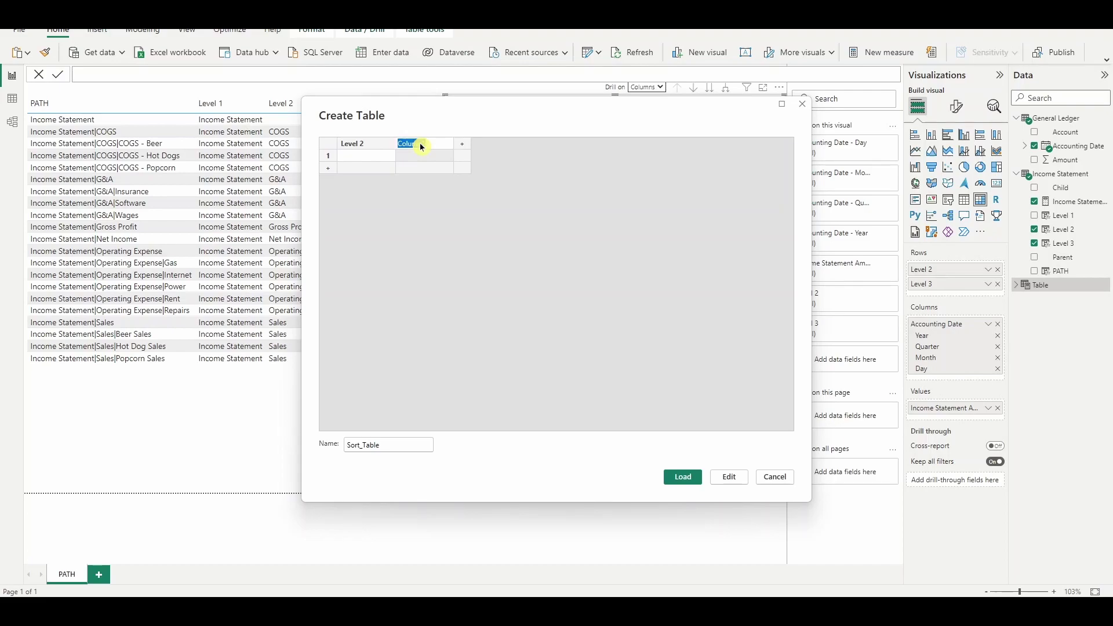
Enter the Level 2 rows Sales, COGS, Gross Profit, Operating Expense, G&A and Net Income.
left_click(376, 156)
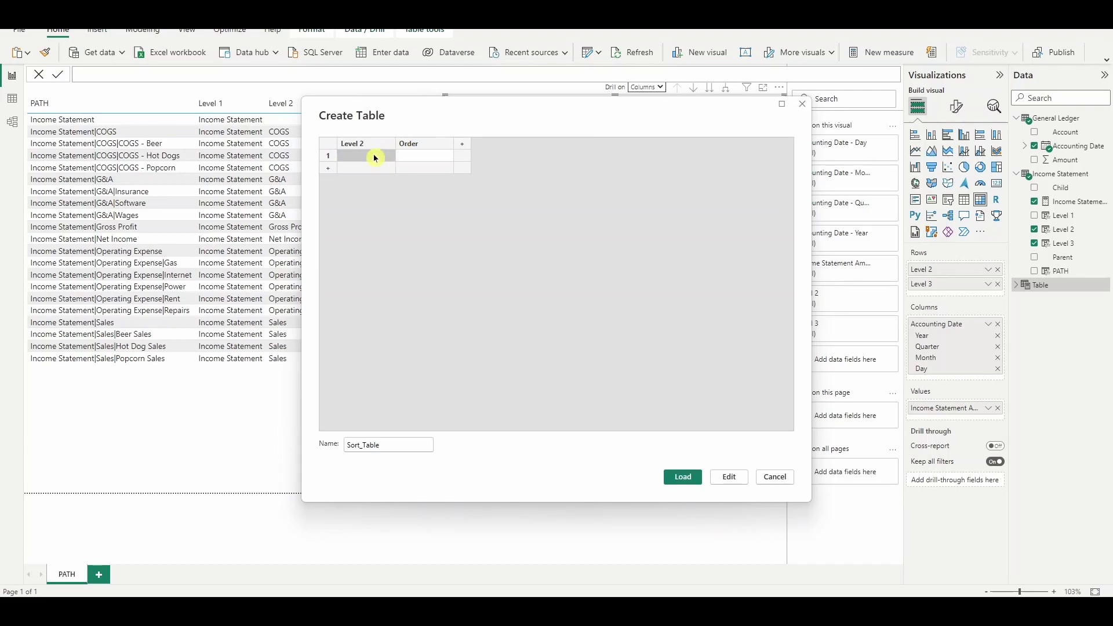
type("Sales")
key("Return")
type("COGS")
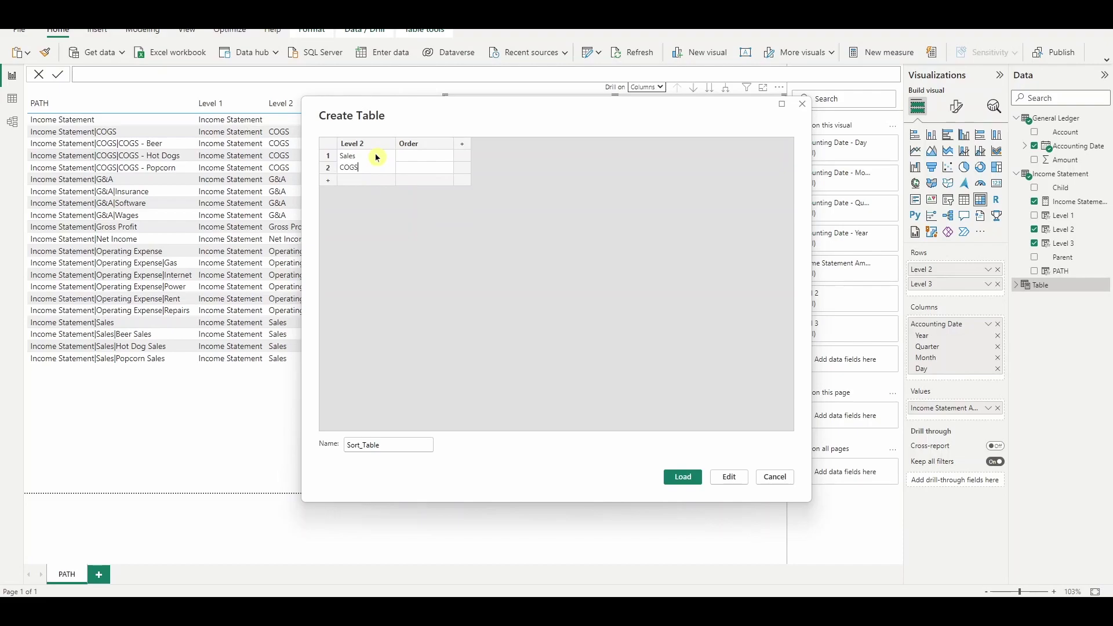
key("Return")
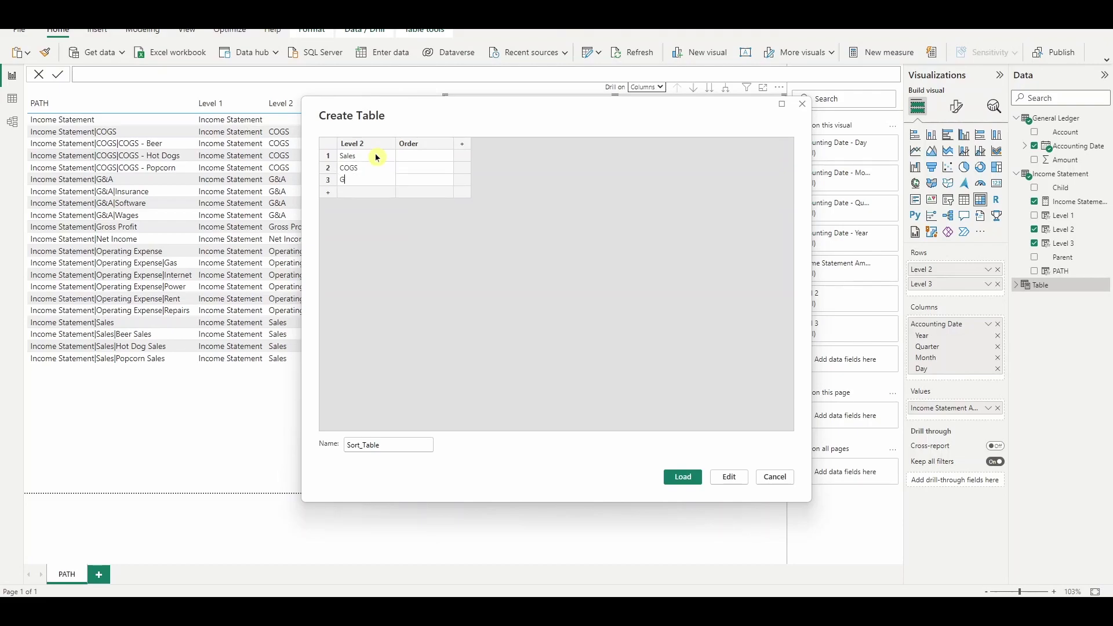
type("Gross Profit")
key("Return")
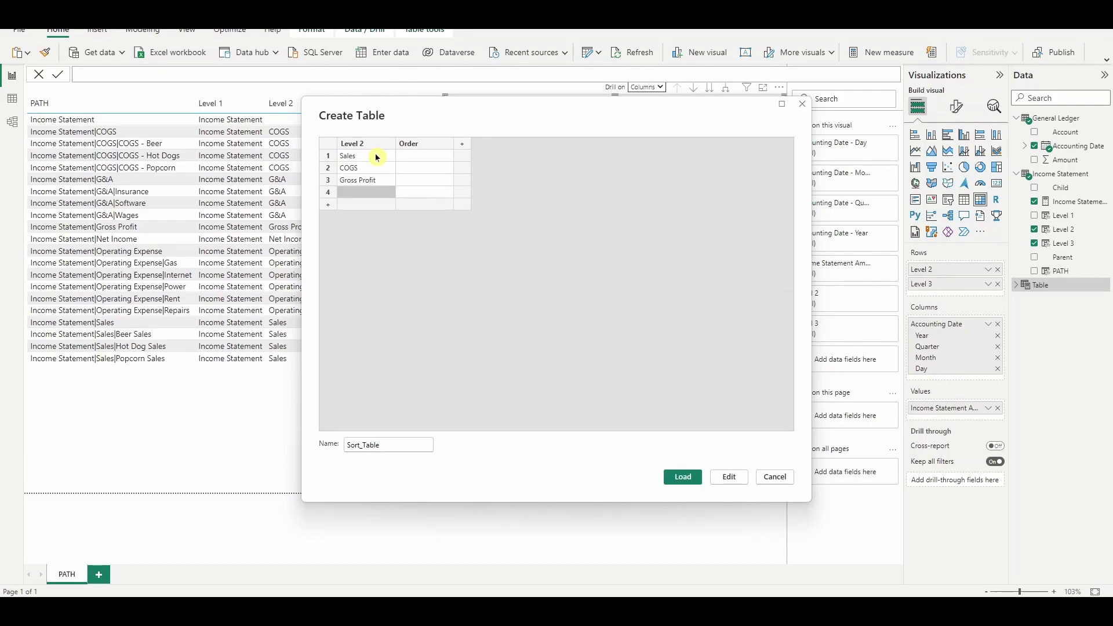
type("Operat")
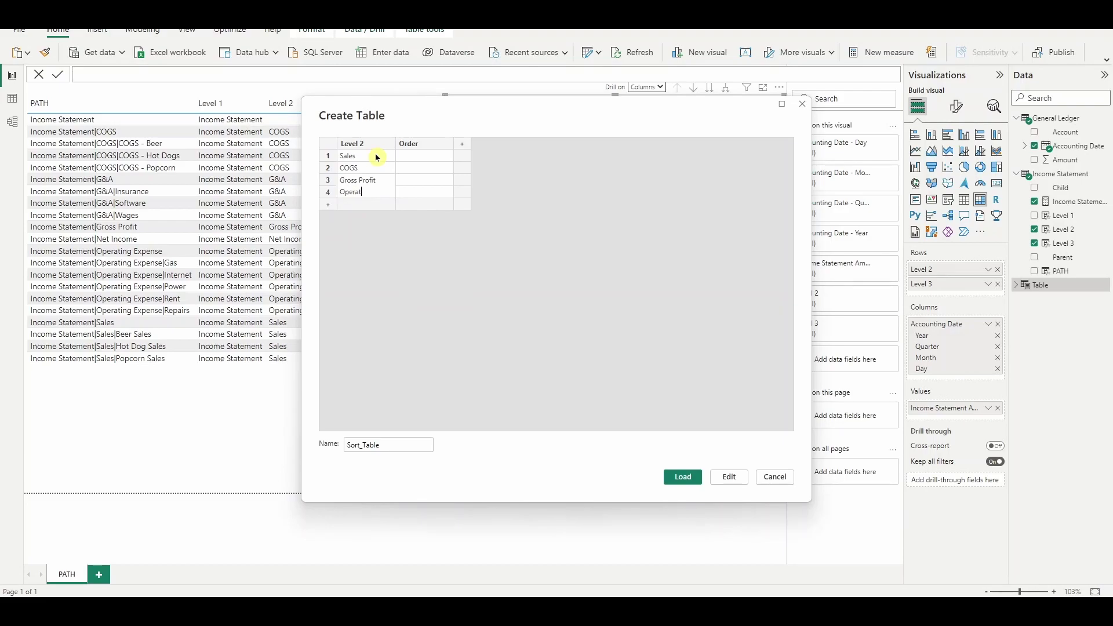
type("ing Expense")
key("Return")
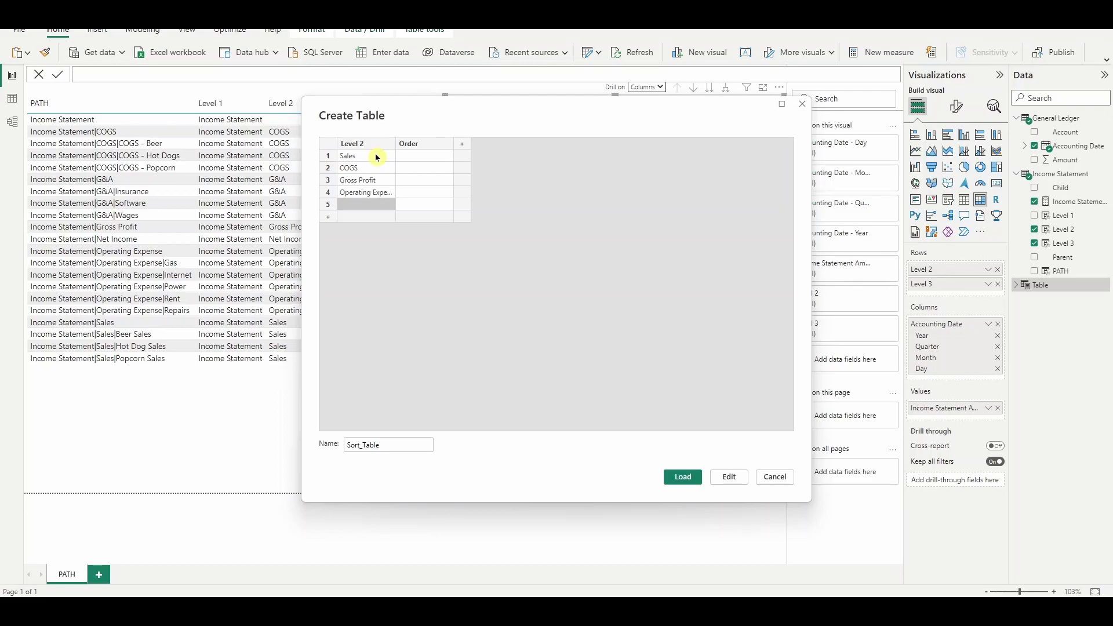
type("G&A")
key("Return")
type("Net Income")
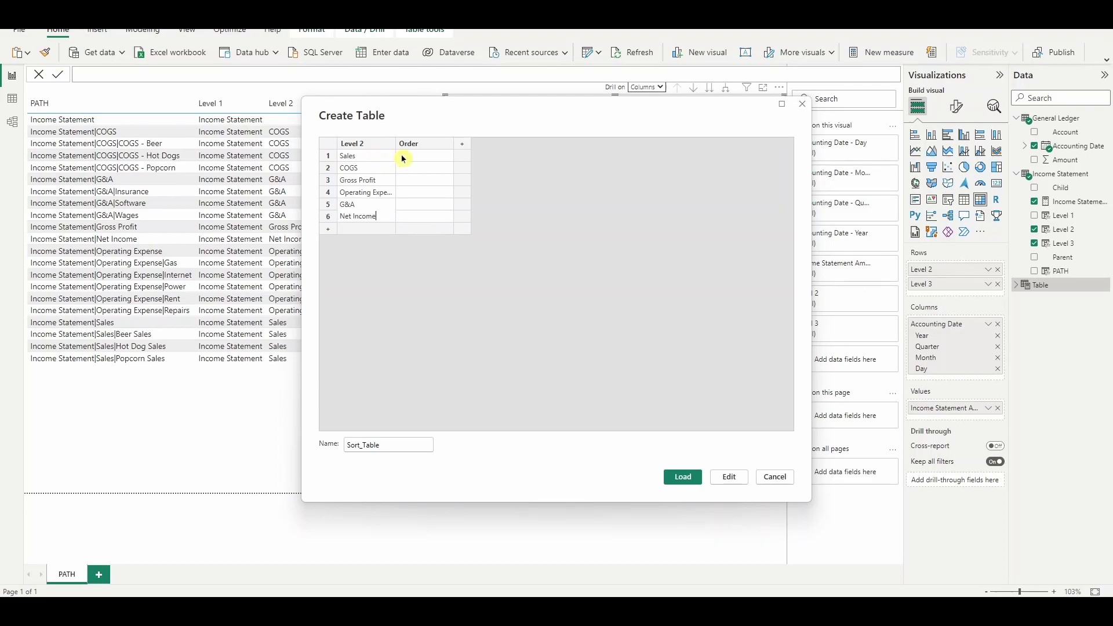
Number the Order column 1 through 6 and load Sort_Table.
left_click(404, 155)
type("1")
key("Return")
type("2")
key("Return")
type("3")
key("Return")
type("4")
key("Return")
type("5")
key("Return")
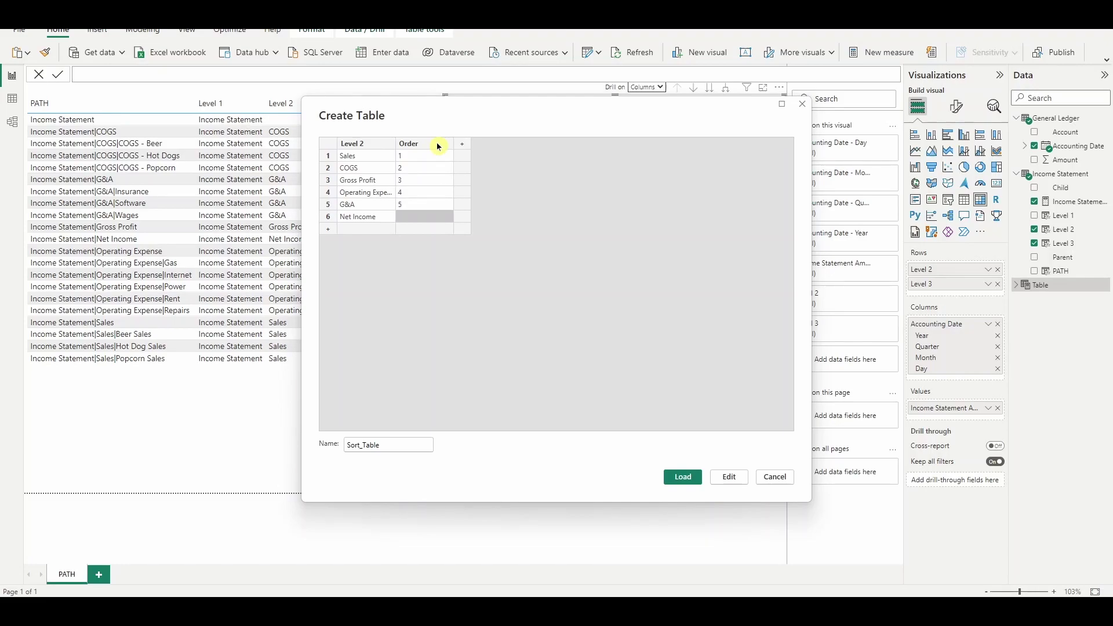
type("6")
left_click(682, 479)
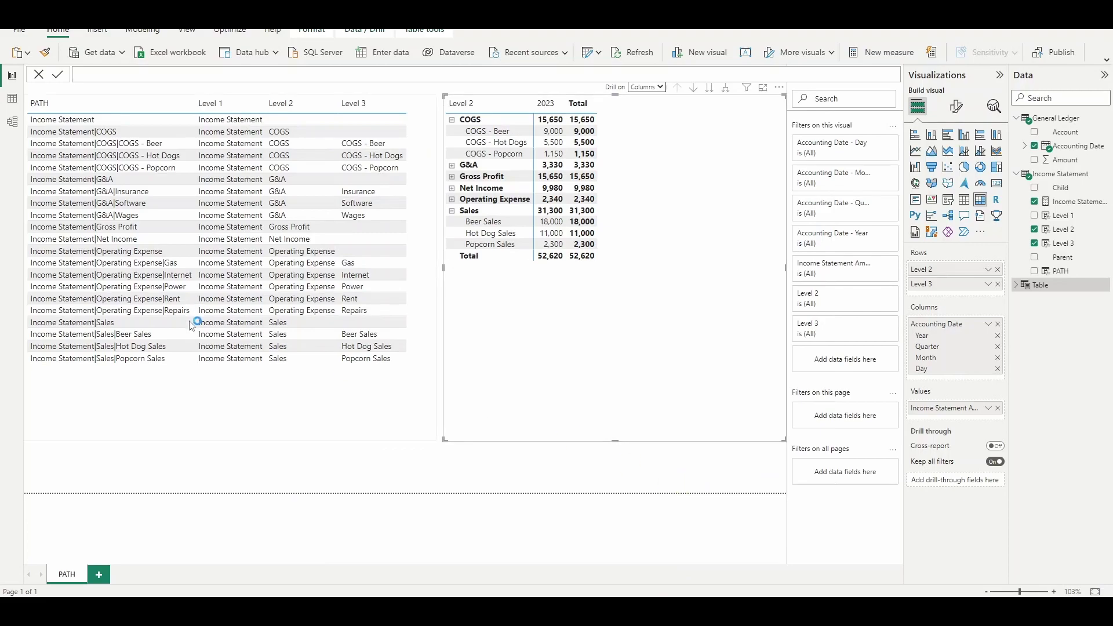
In Model view, discard the blank Table, place Sort_Table under General Ledger, then open Data view.
left_click(13, 126)
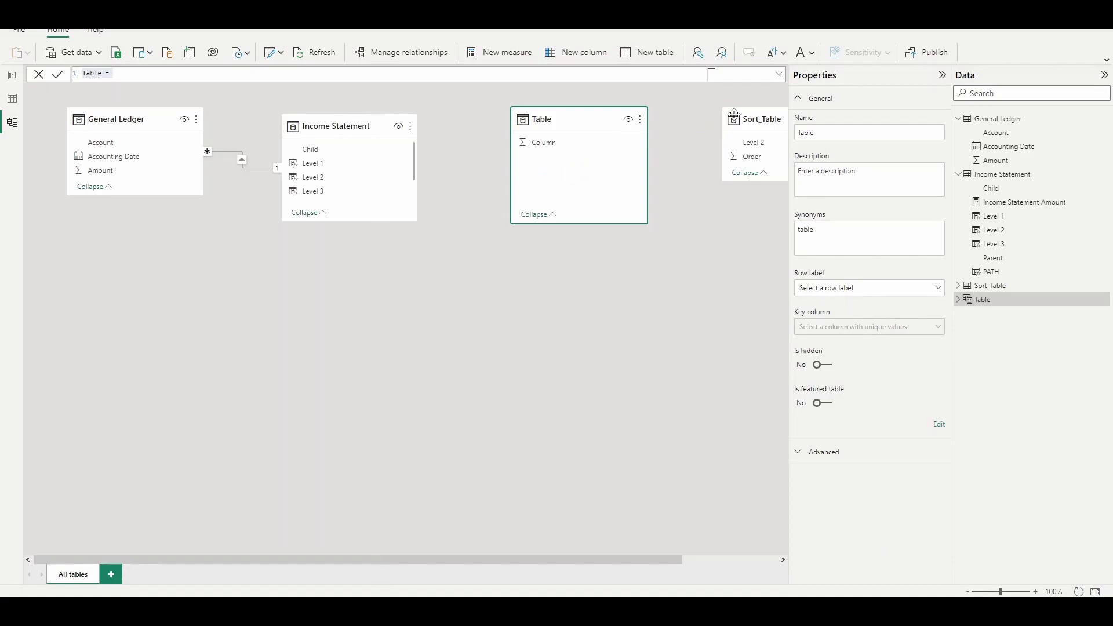
left_click(311, 308)
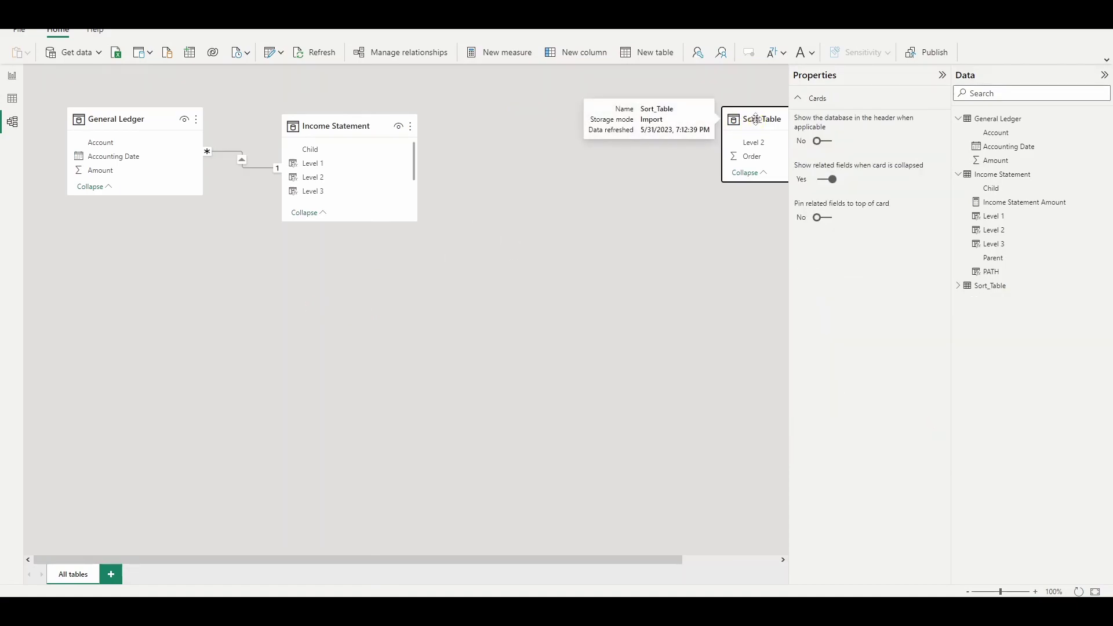
left_click_drag(756, 120, 366, 175)
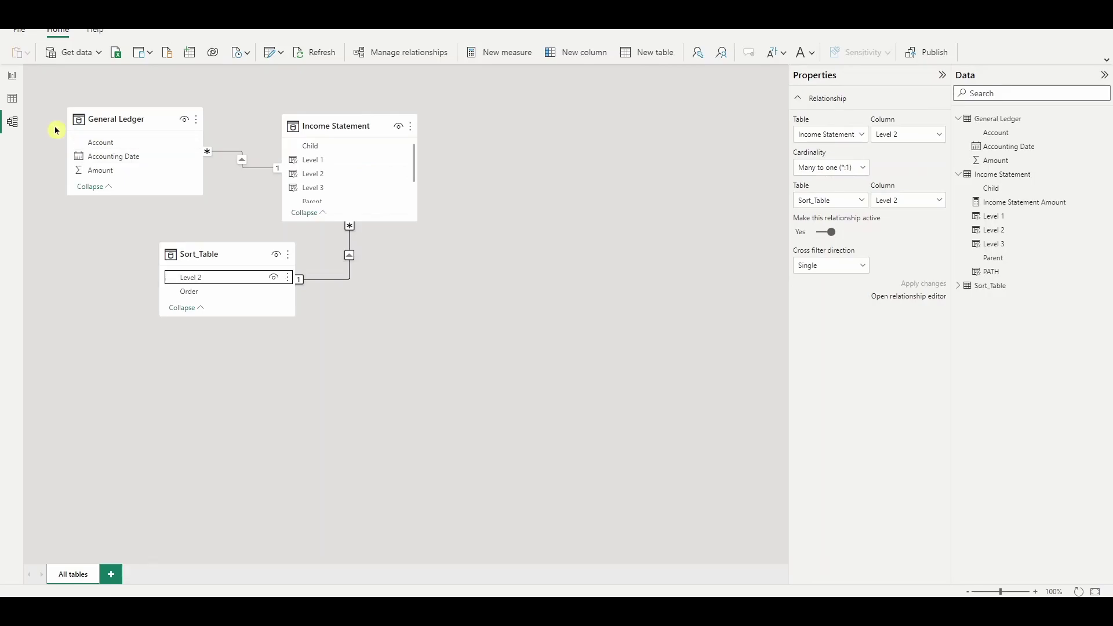
left_click(13, 98)
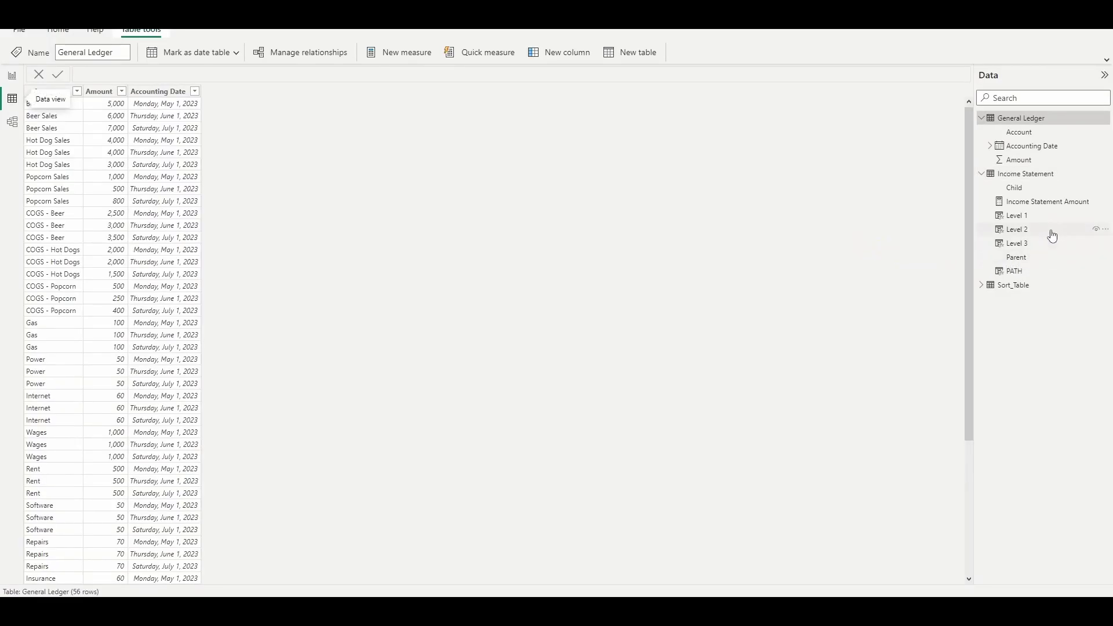
Add column Sort_Order = RELATED(Sort_Table[Order]) to Income Statement, then select it in Report view.
left_click(1050, 231)
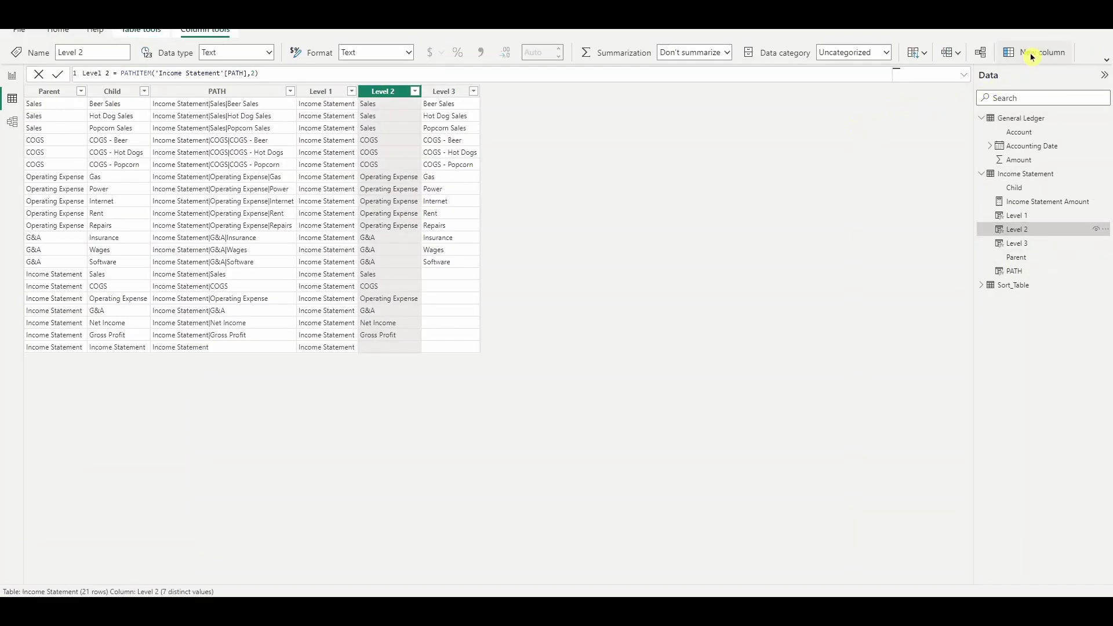
key("alt")
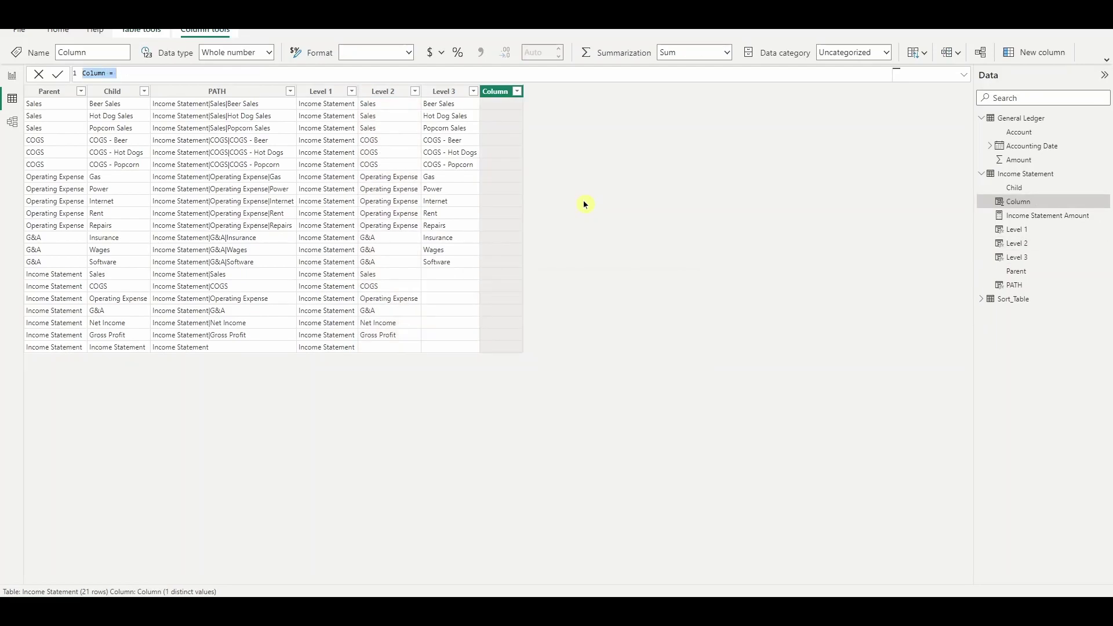
type("Sort_Order = rel")
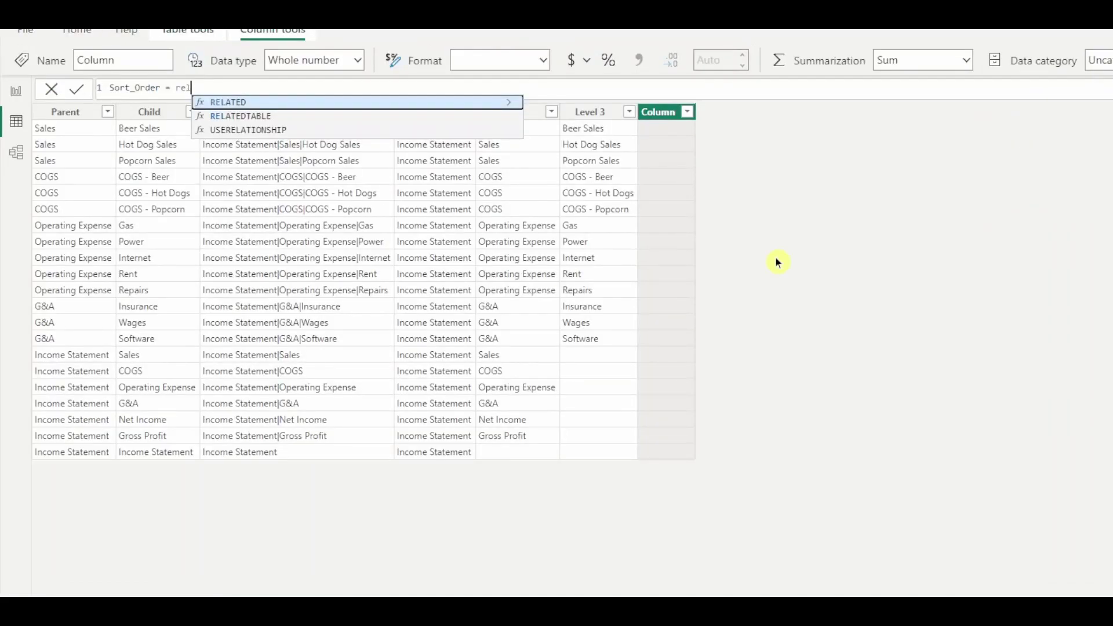
key("Tab")
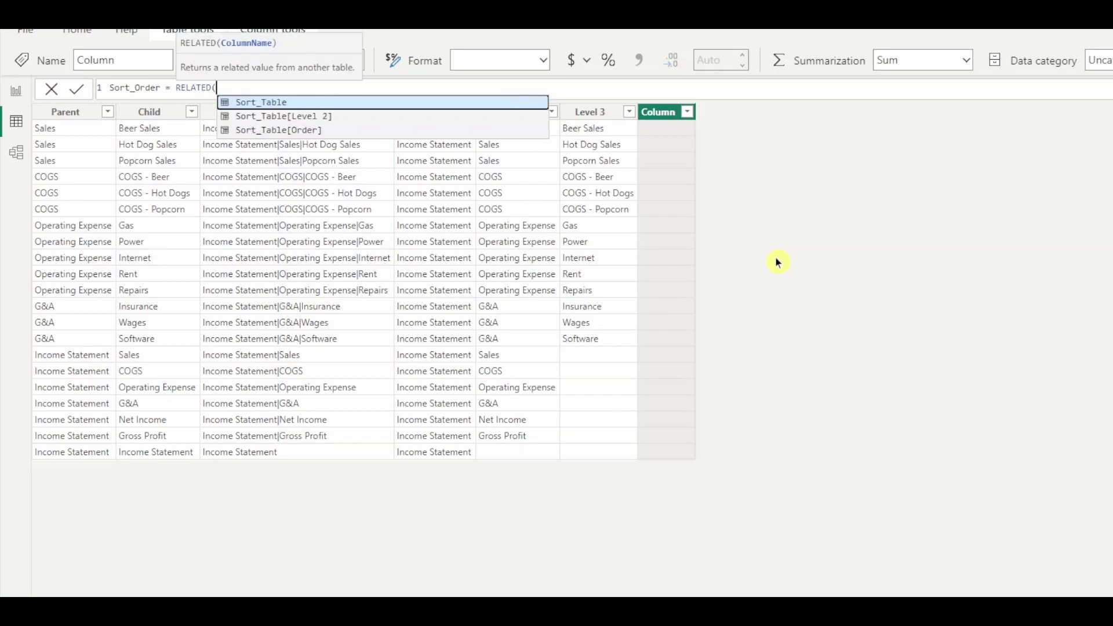
key("Down")
key("Down")
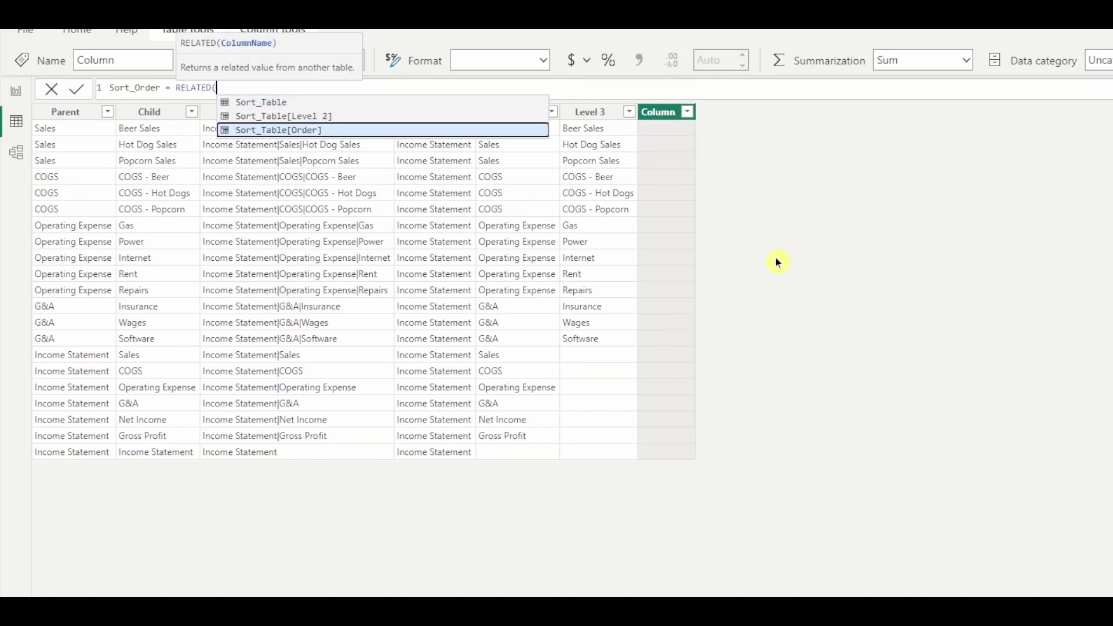
key("Tab")
type(")")
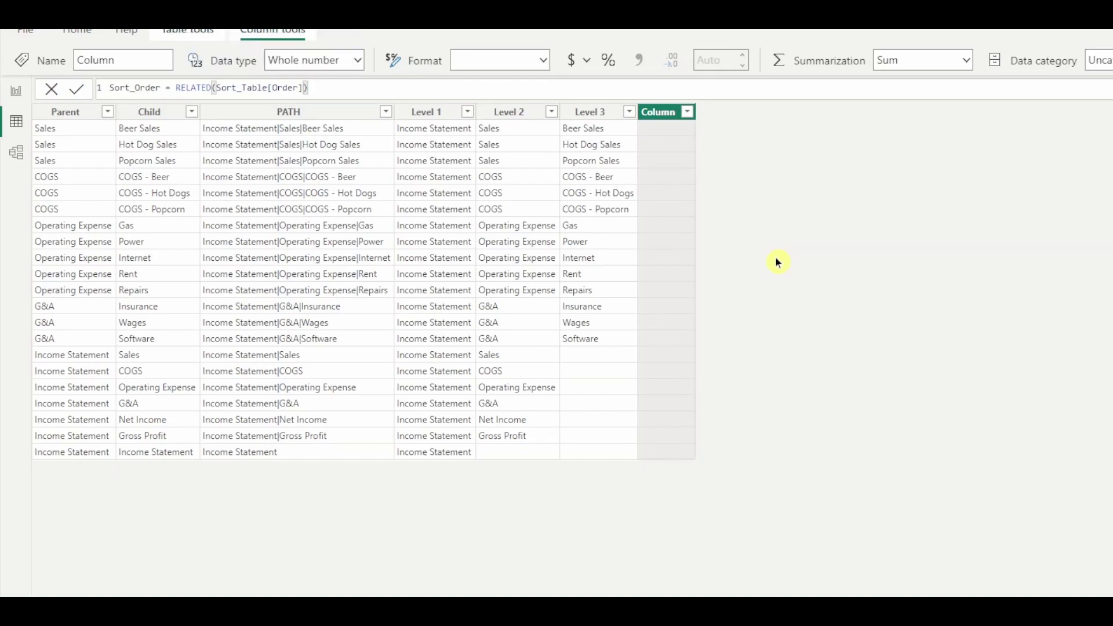
key("Return")
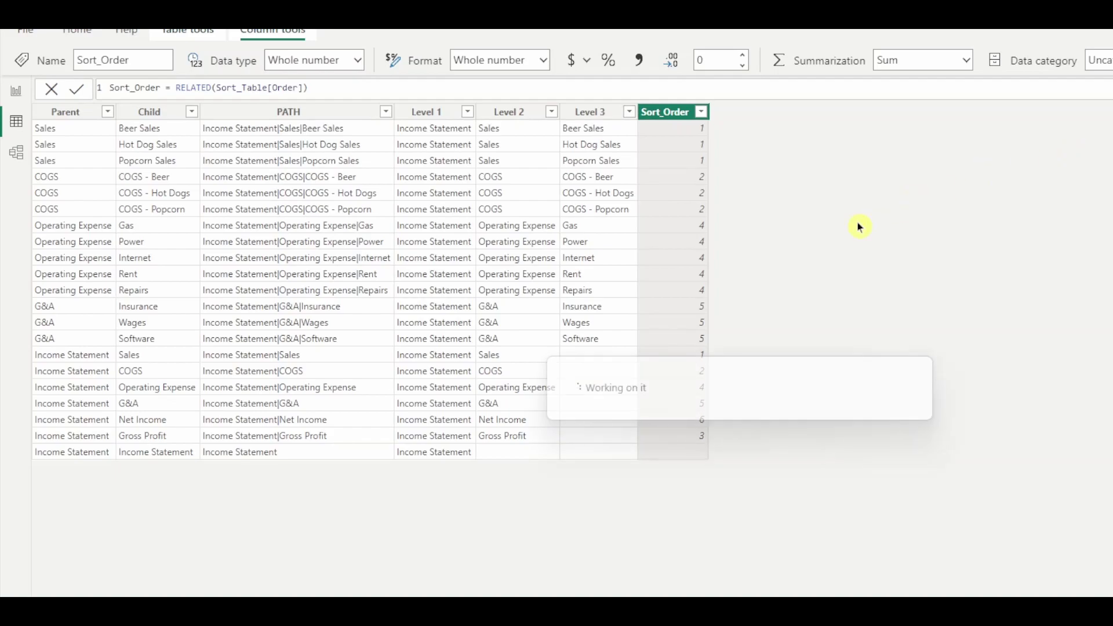
left_click(16, 92)
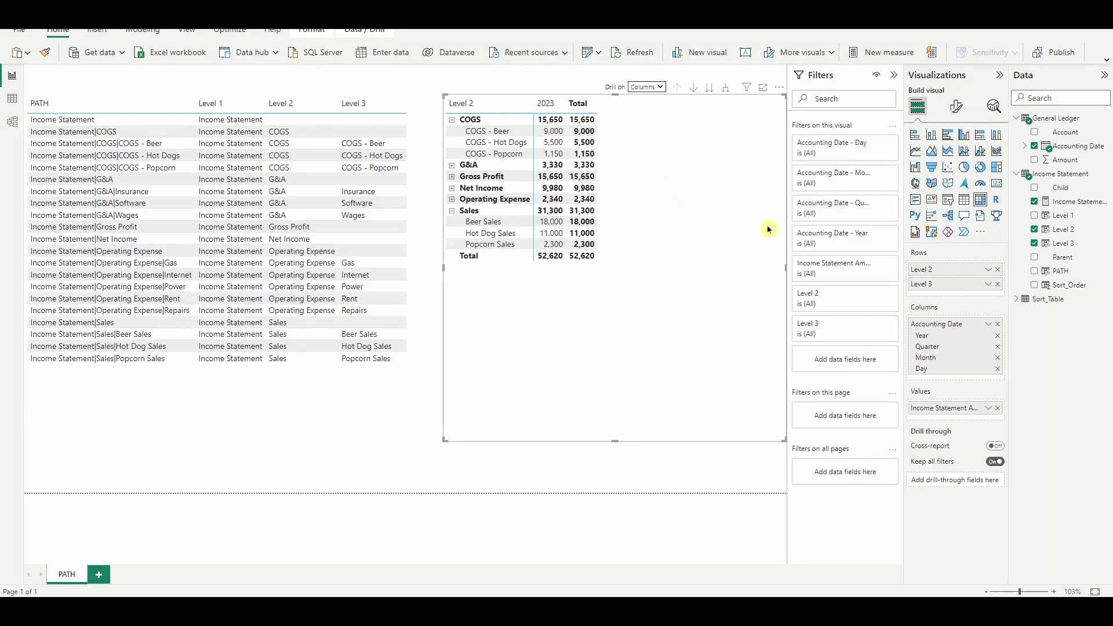
left_click(1070, 284)
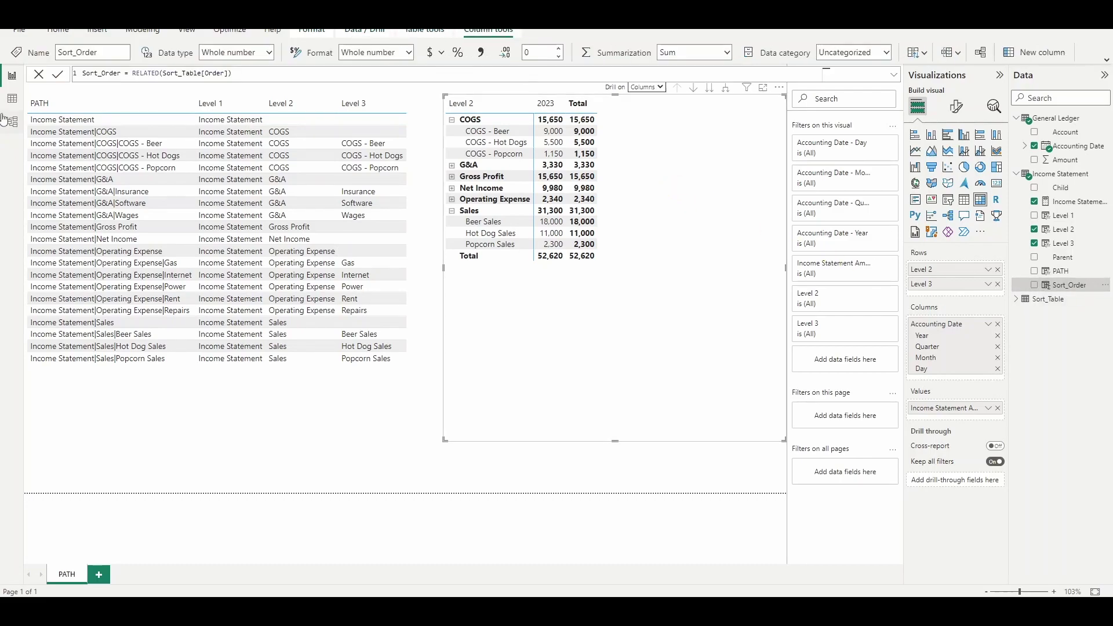
Sort the Level 2 column by Sort_Order, then expand Operating Expense and G&A in the matrix.
left_click(12, 122)
left_click(12, 99)
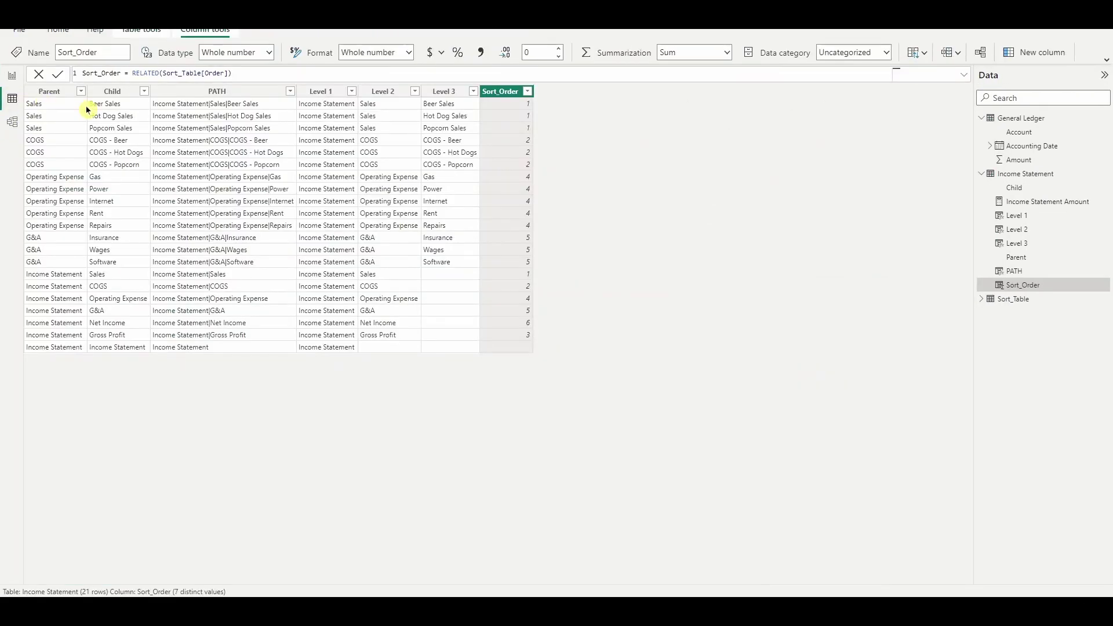
left_click(406, 94)
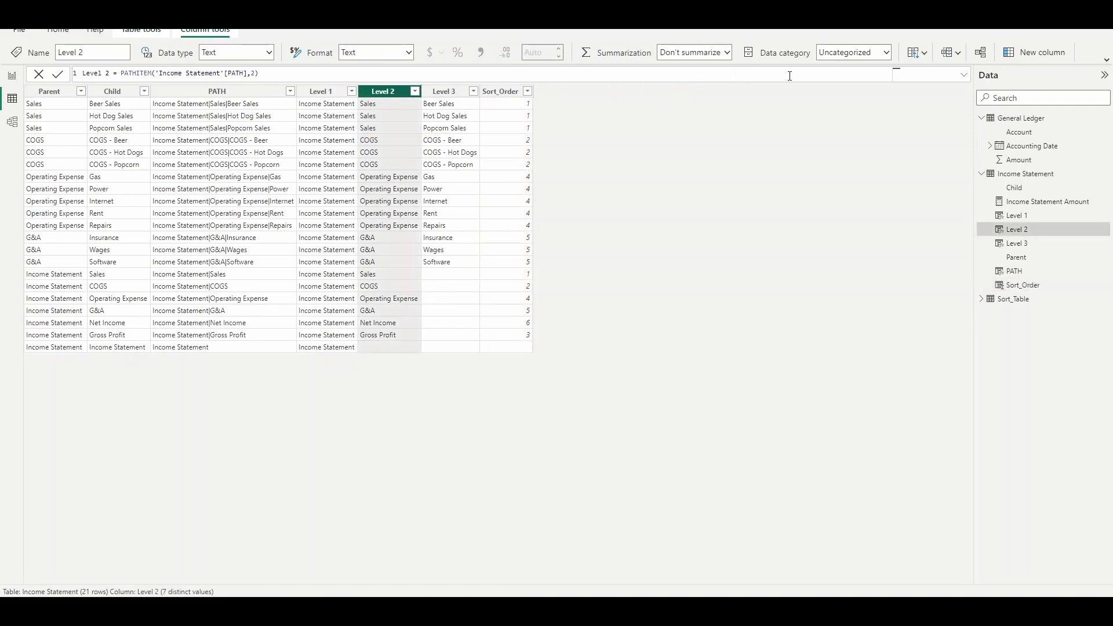
left_click(918, 52)
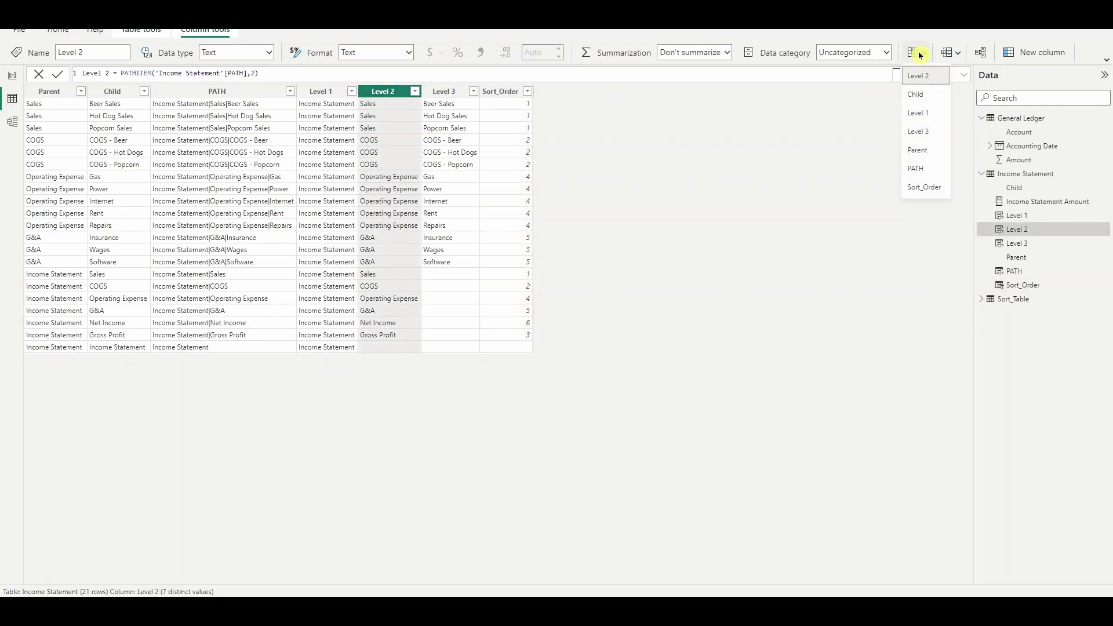
left_click(929, 188)
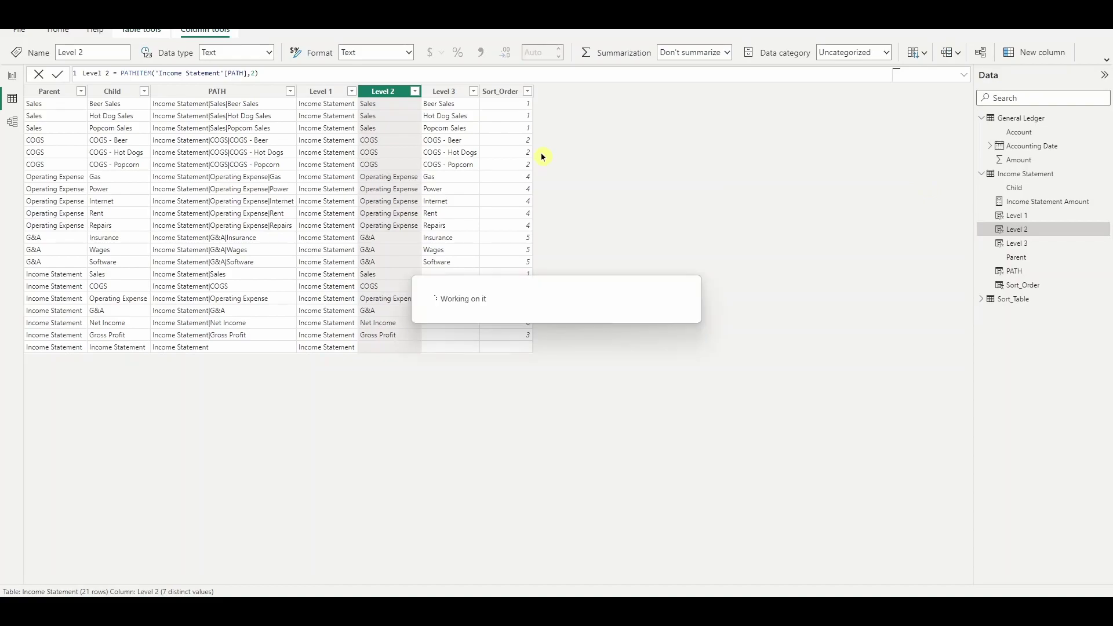
left_click(12, 76)
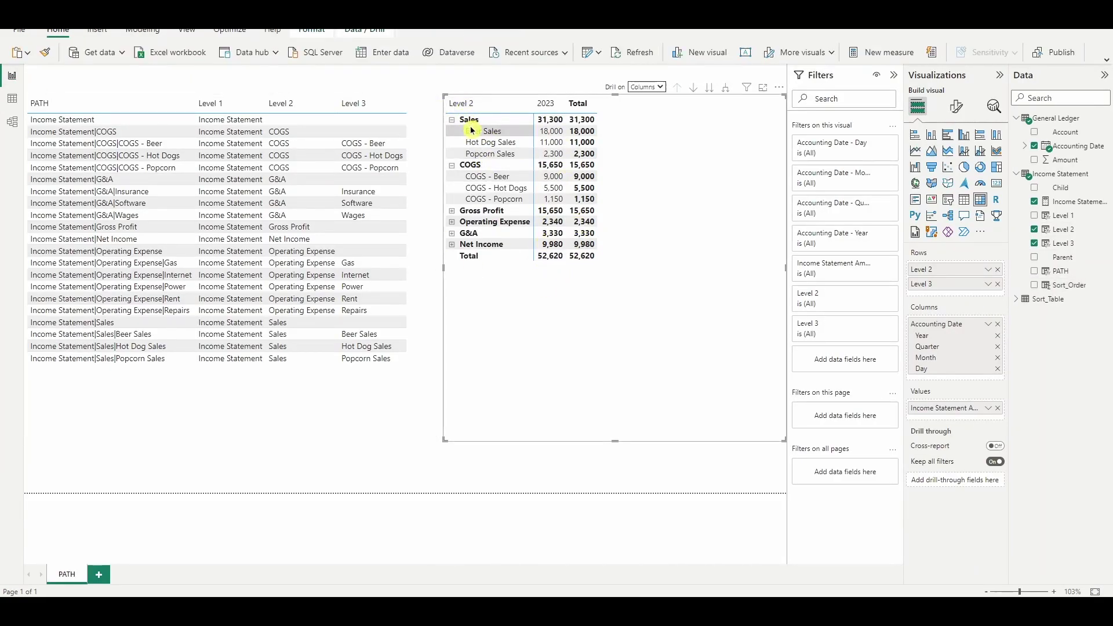
left_click(452, 223)
left_click(457, 290)
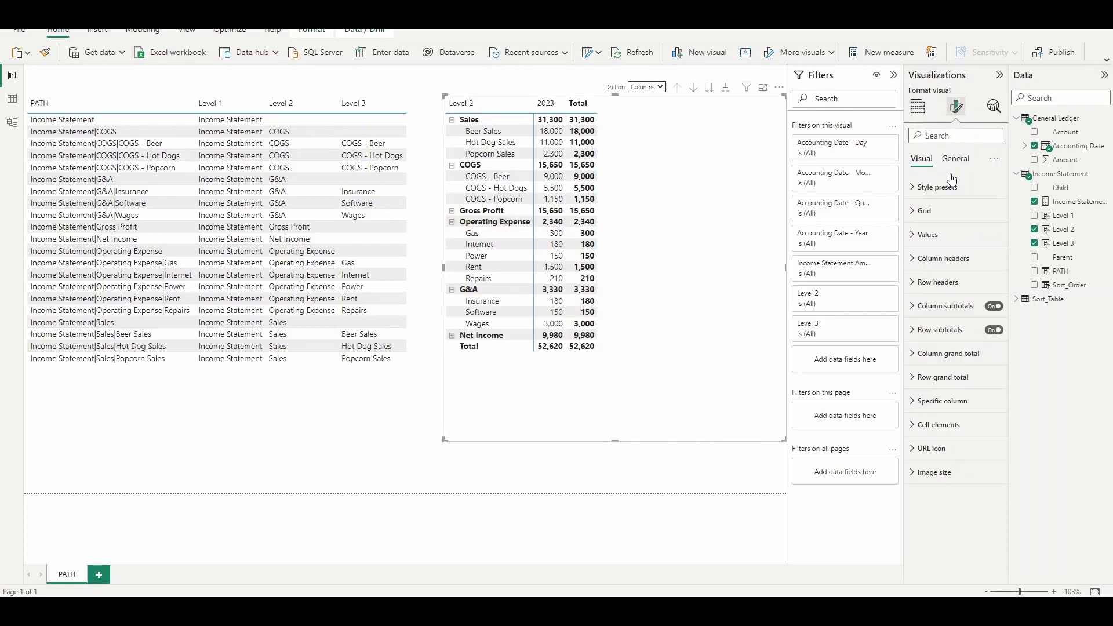
Set row subtotals per row level with the bottom grand Total switched off.
left_click(994, 330)
left_click(960, 330)
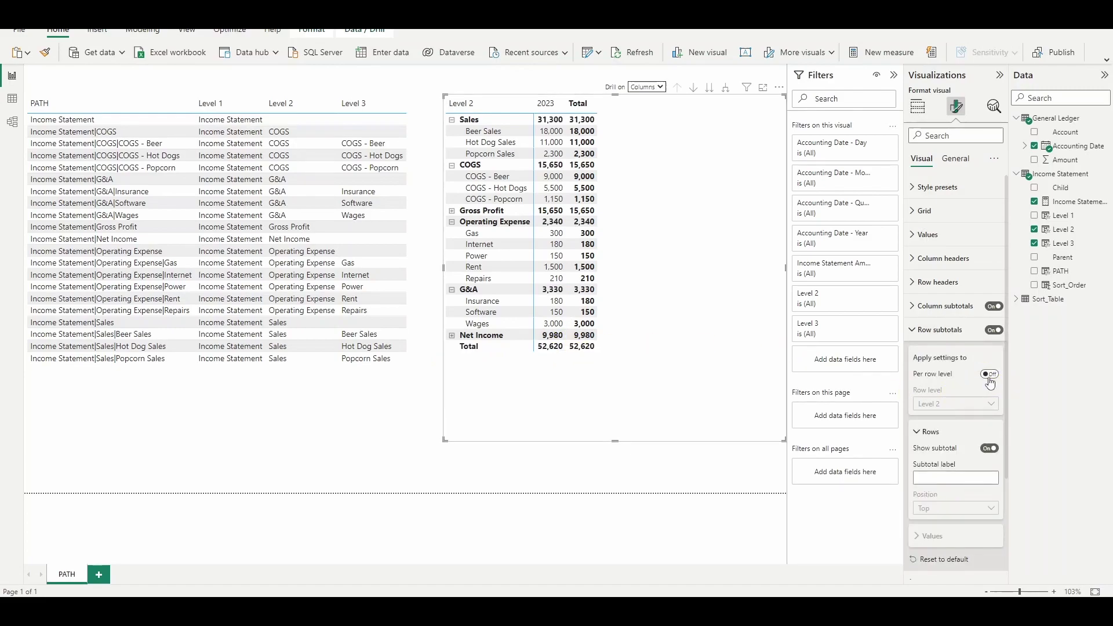
left_click(990, 449)
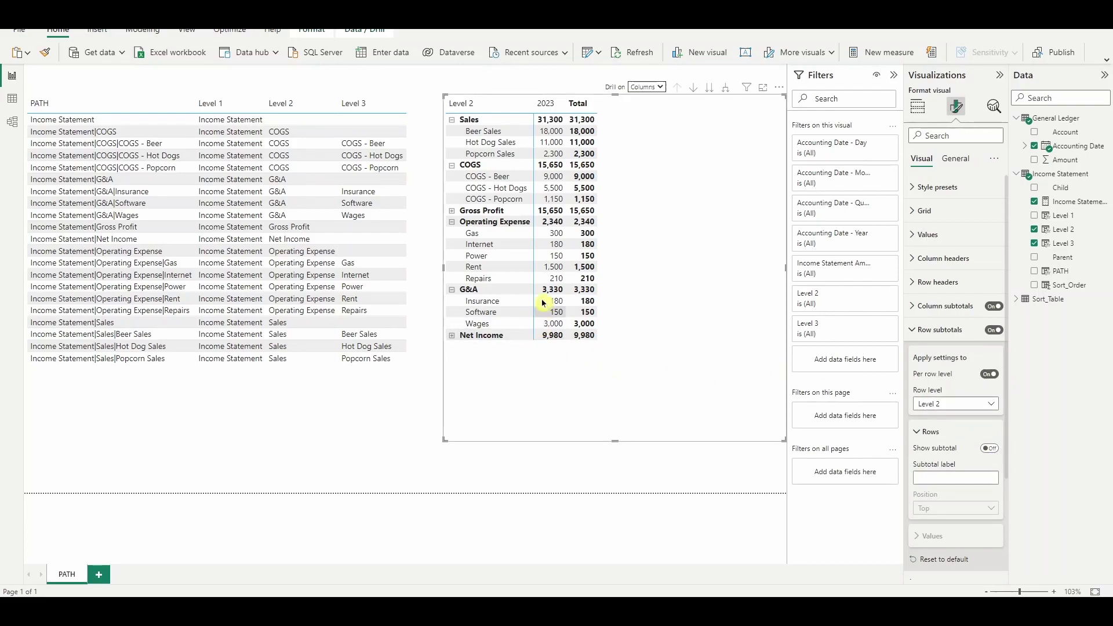
left_click(453, 290)
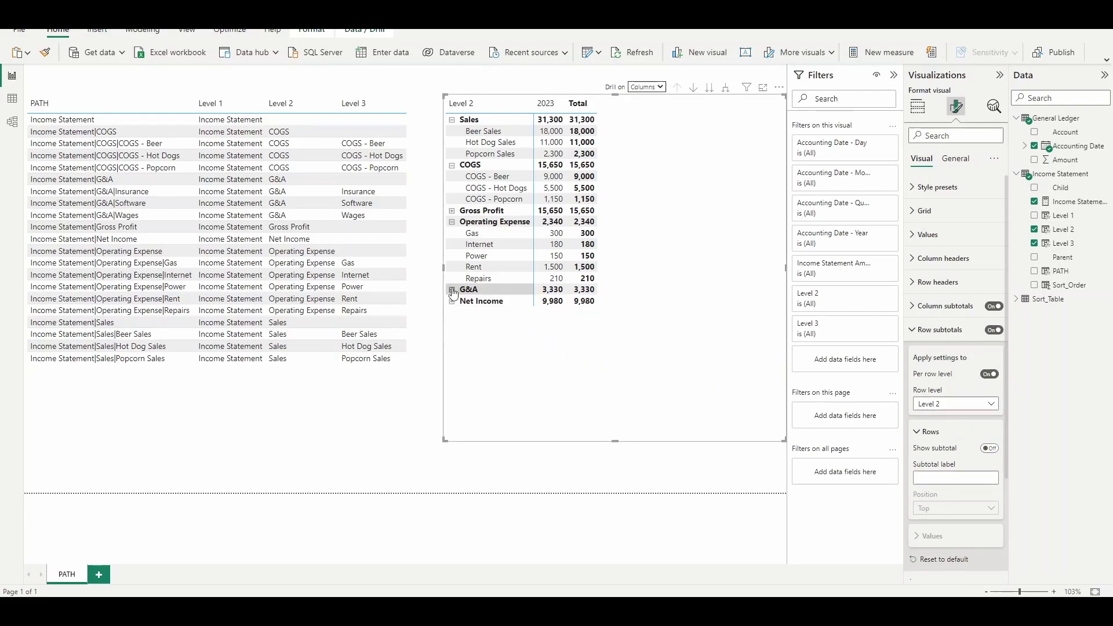
left_click(453, 290)
left_click(945, 305)
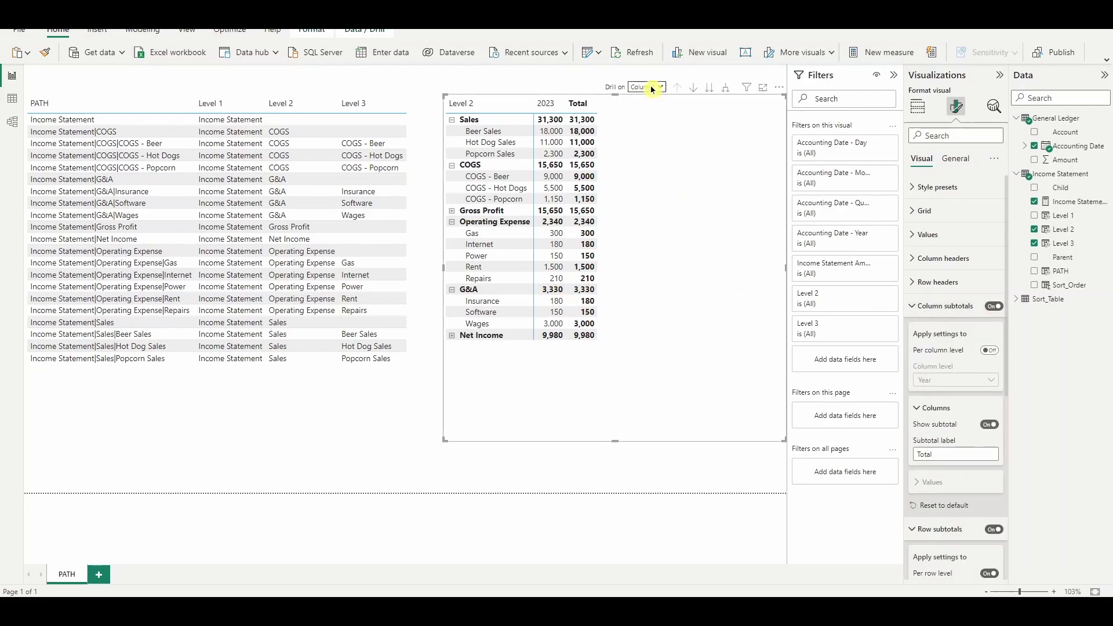
Remove Quarter from the matrix columns and expand them down to May, June and July.
left_click(725, 87)
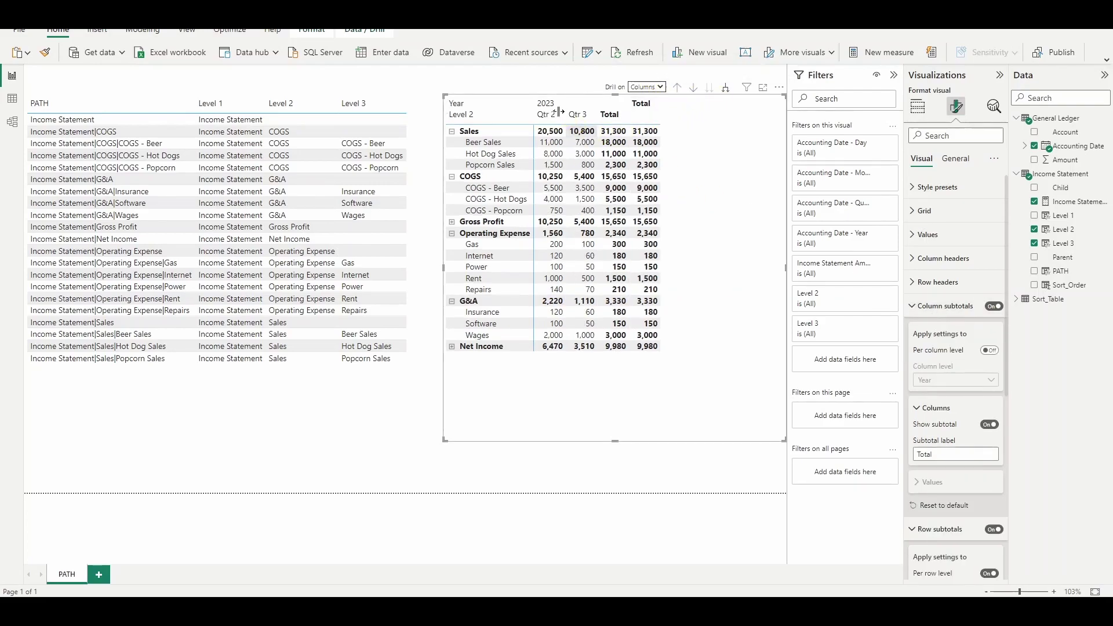
left_click(918, 107)
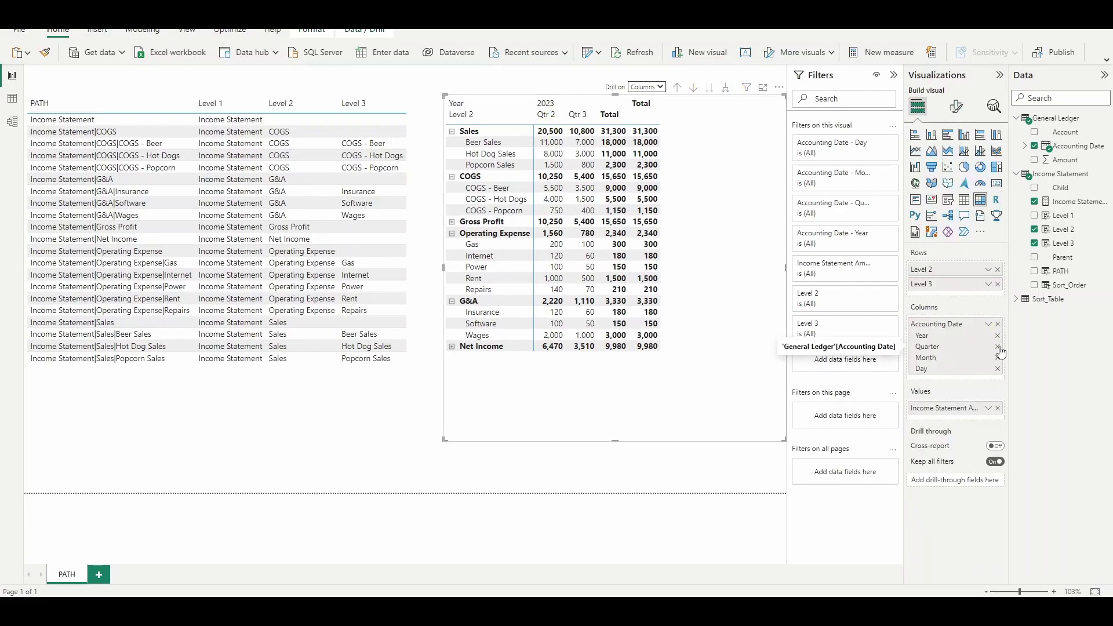
left_click(999, 347)
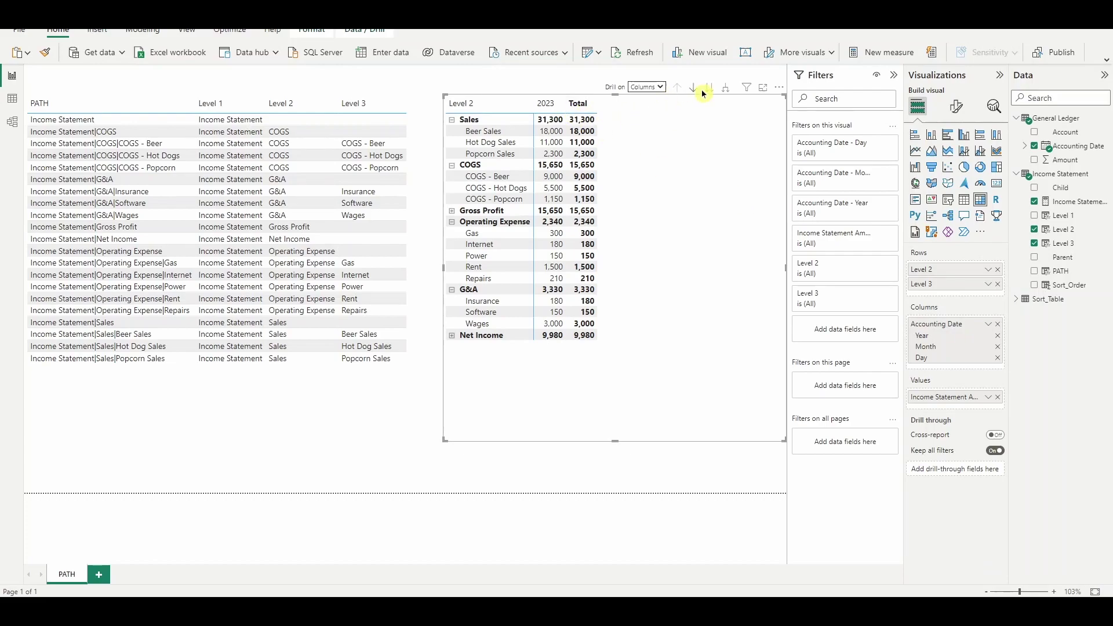
left_click(726, 88)
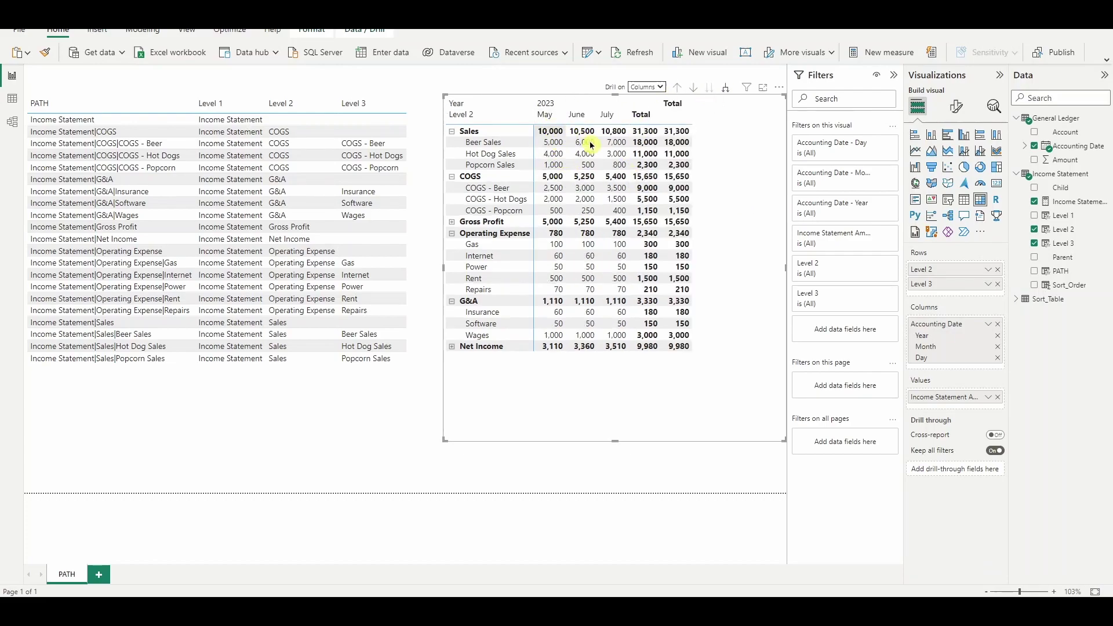
Set column subtotals per column level and turn off the duplicate Year total.
left_click(957, 106)
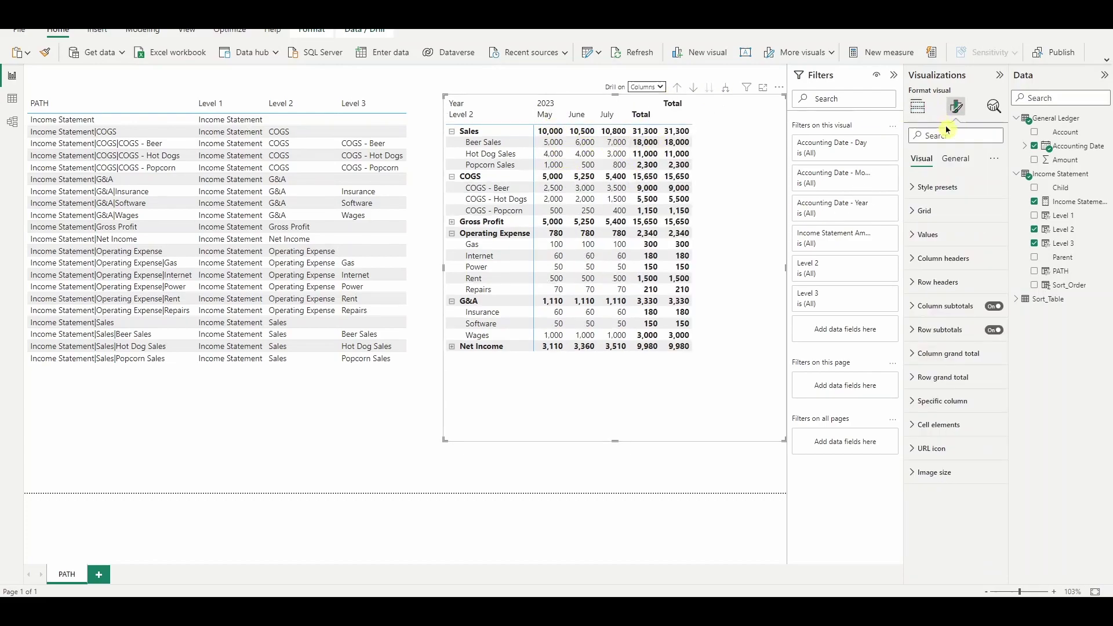
left_click(954, 307)
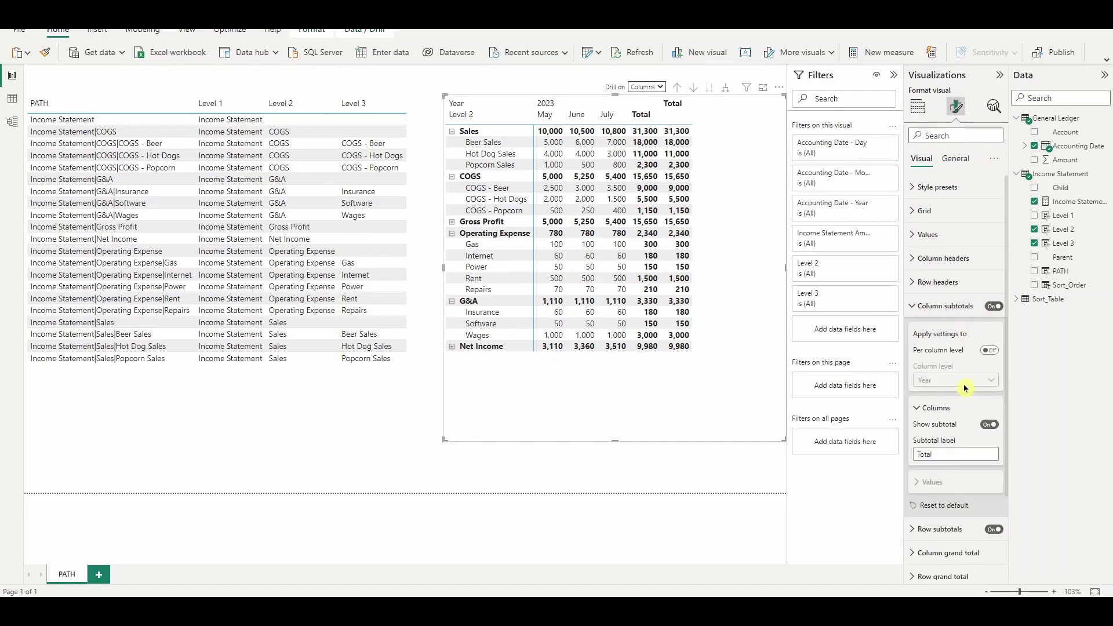
left_click(990, 351)
left_click(990, 425)
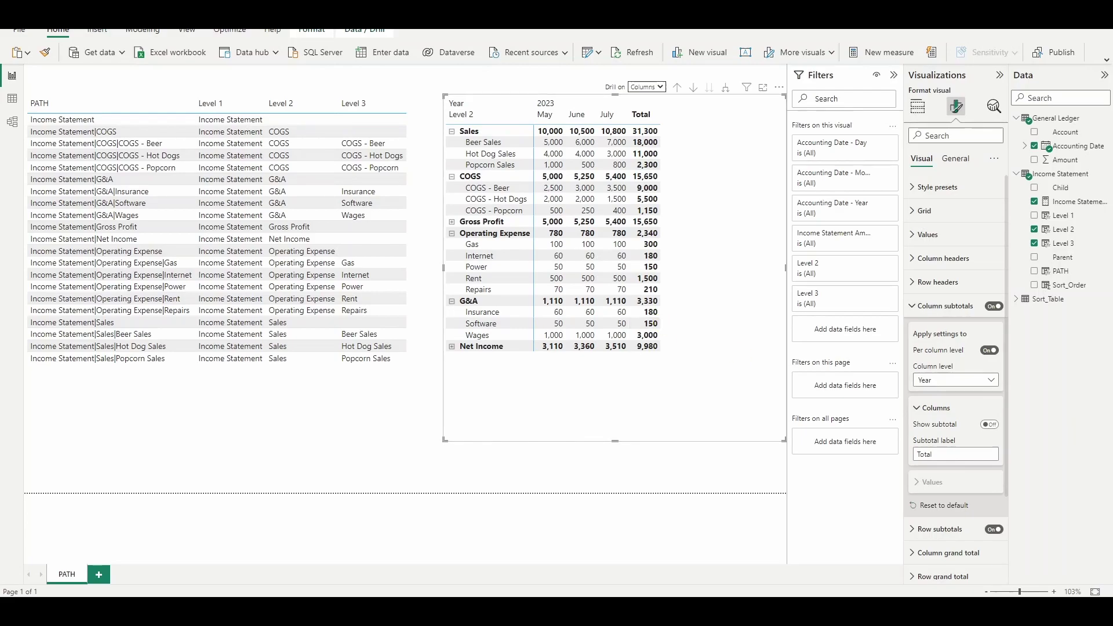
left_click(1079, 202)
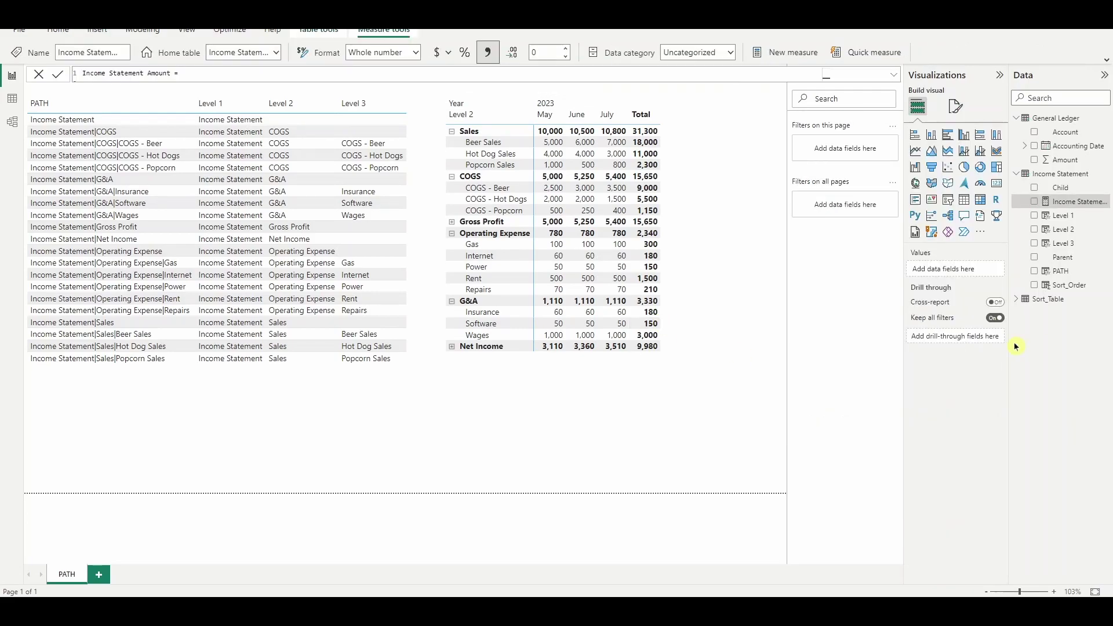
Expand Gross Profit and Net Income, then start a new measure in the Income Statement table.
left_click(452, 223)
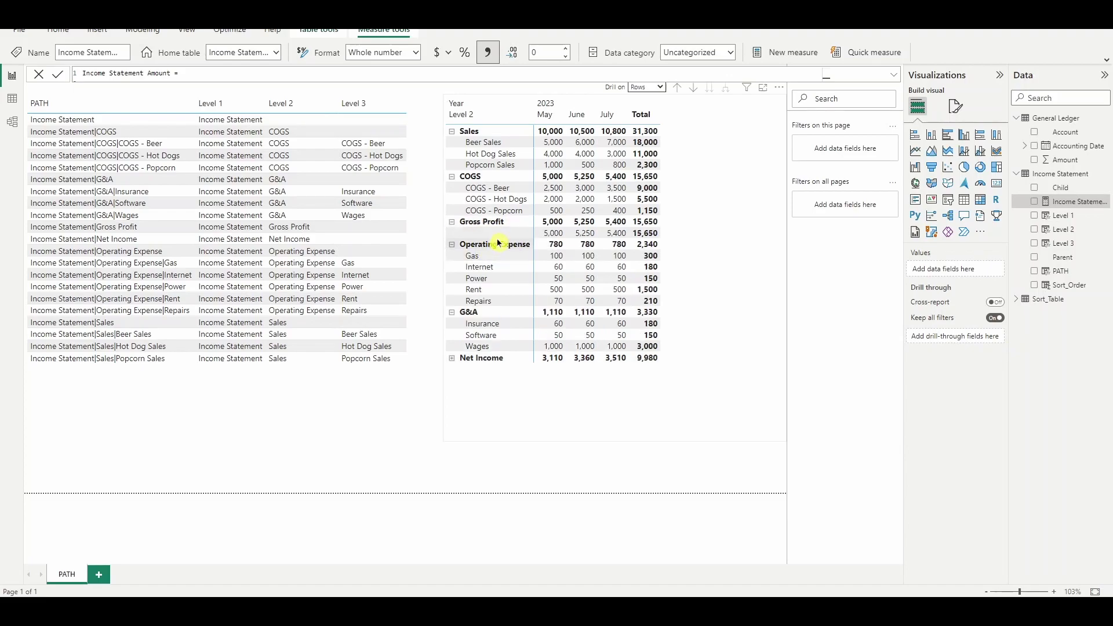
left_click(452, 358)
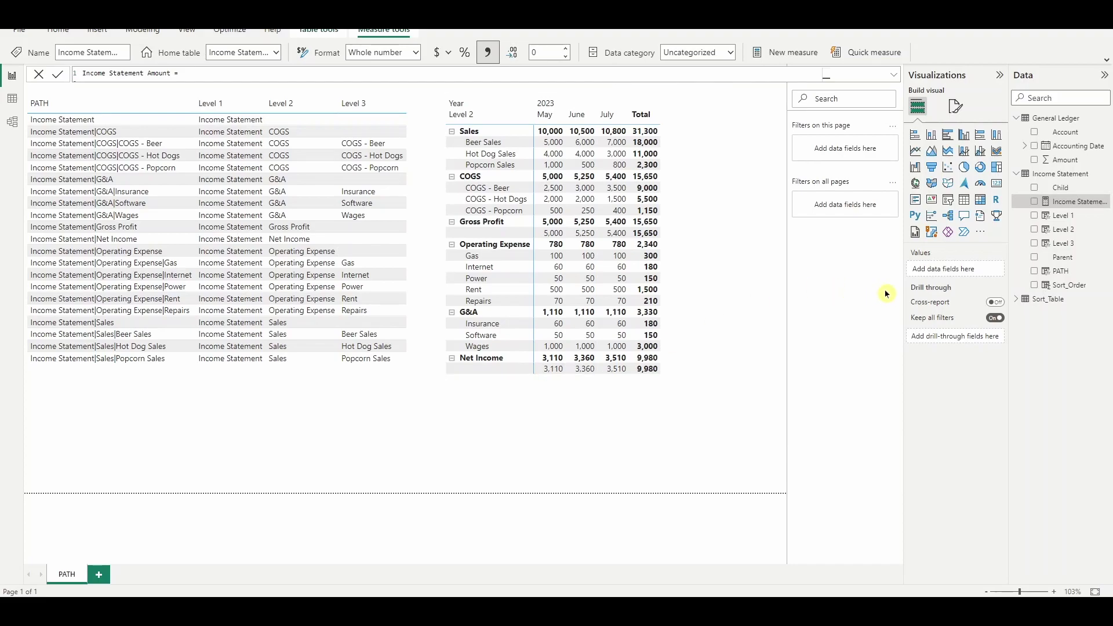
right_click(1067, 231)
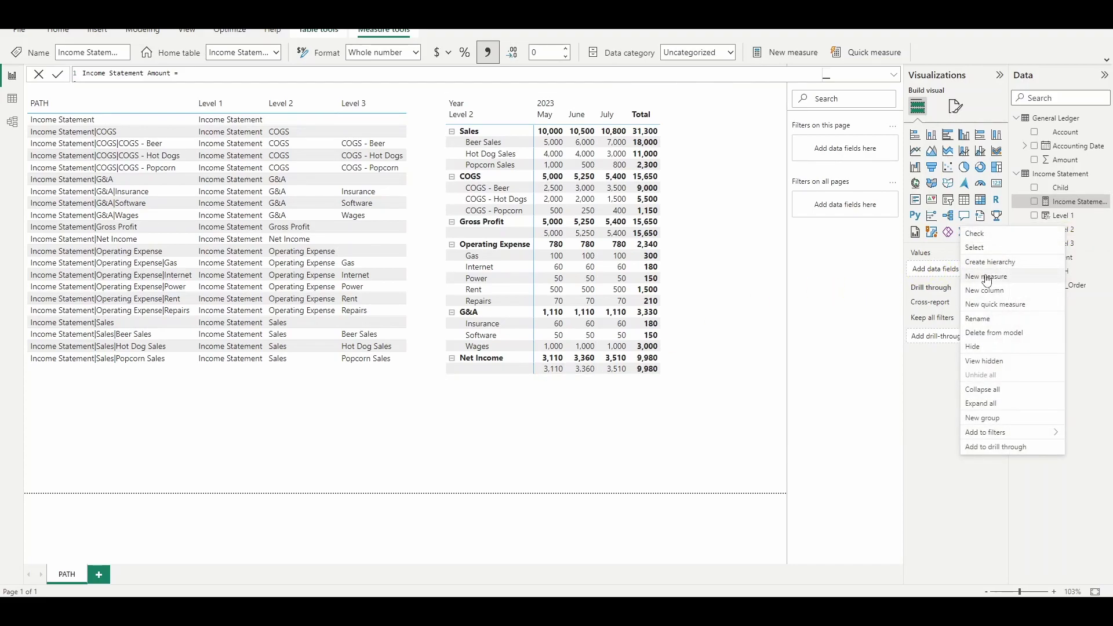
left_click(452, 217)
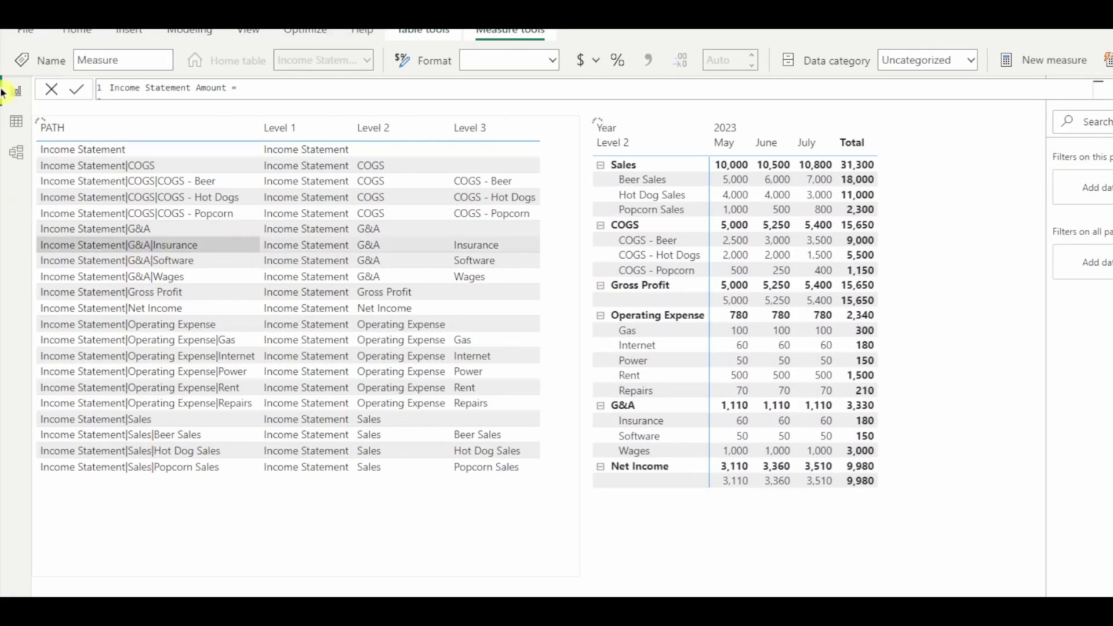
Paste the DAX, rename the variable to Relevant_Level, and fix the Income Statement Amount reference.
type("Amount_Selective_Drilldown = VAR SelectedSubcategory =     SELECTEDVALUE ( 'Income Statement'[Level 3] ) RETURN IF (         ISINSCOPE ( 'Income Statement'[Level 3] )             &&             ISBLANK ( SELECTEDVALUE ( 'Income Statement'[Level 3] ) ),         BLANK(),         'Income Statement'[Income_Statement_Amount]     )")
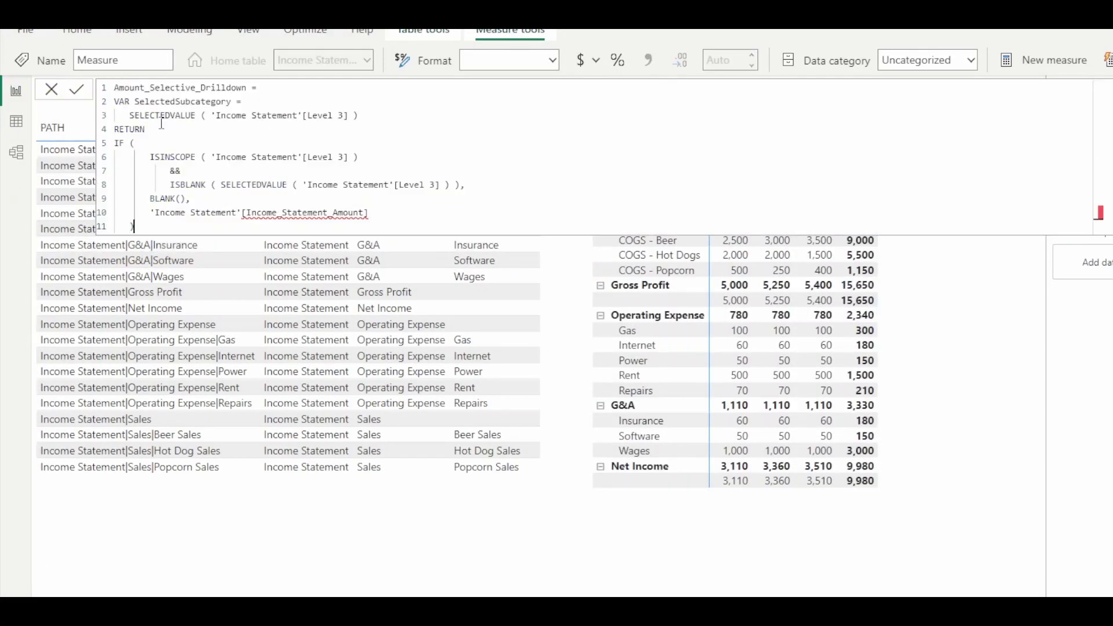
left_click(216, 101)
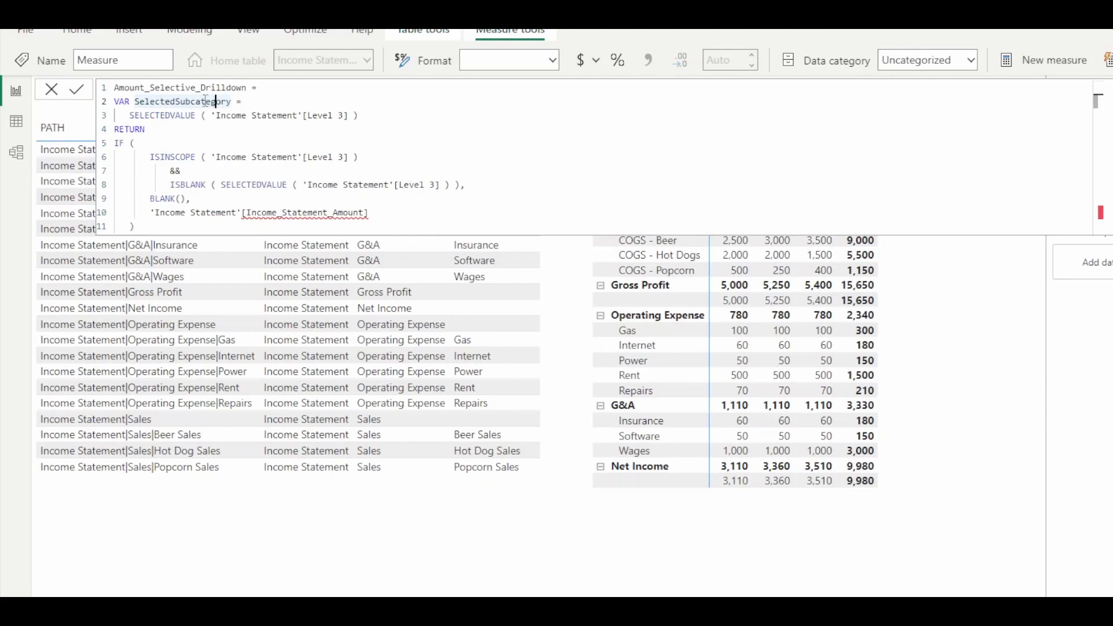
double_click(203, 101)
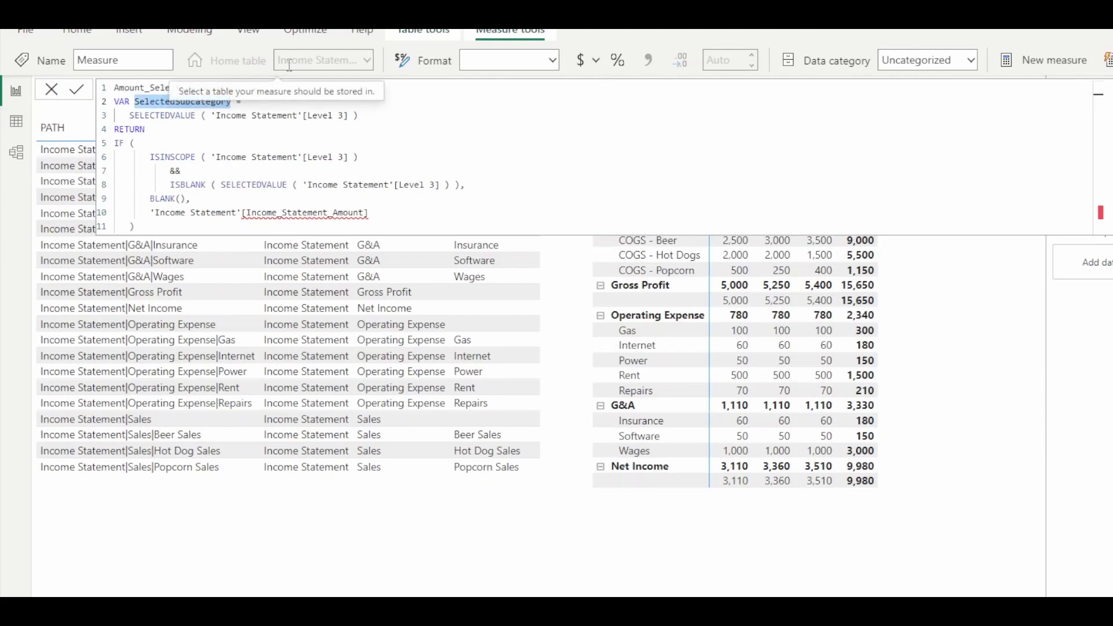
type("Relevant_Level")
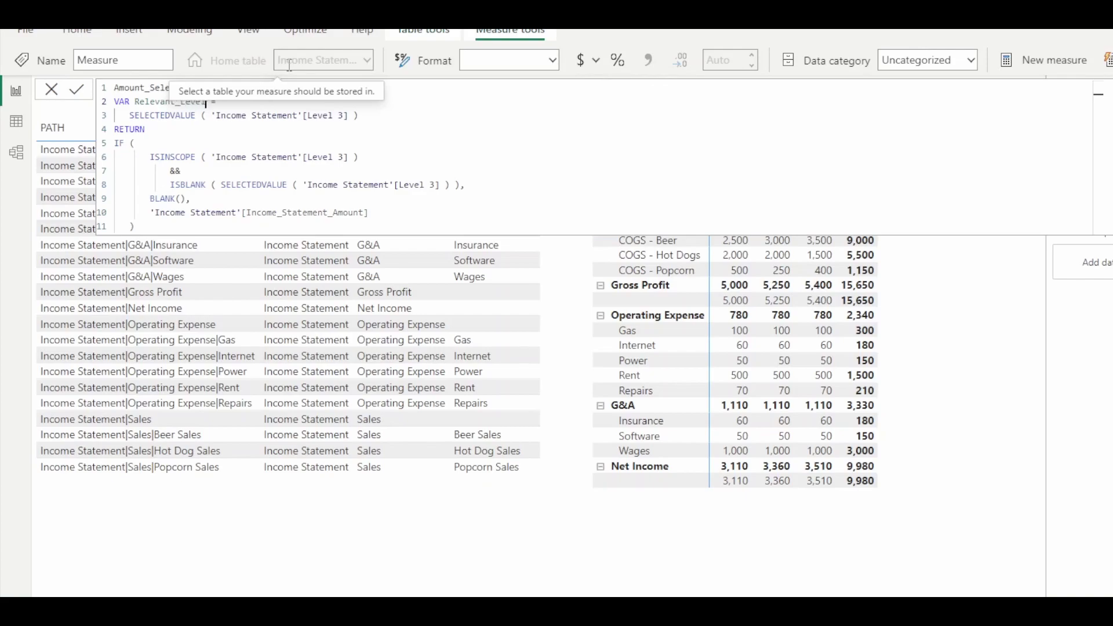
left_click(355, 174)
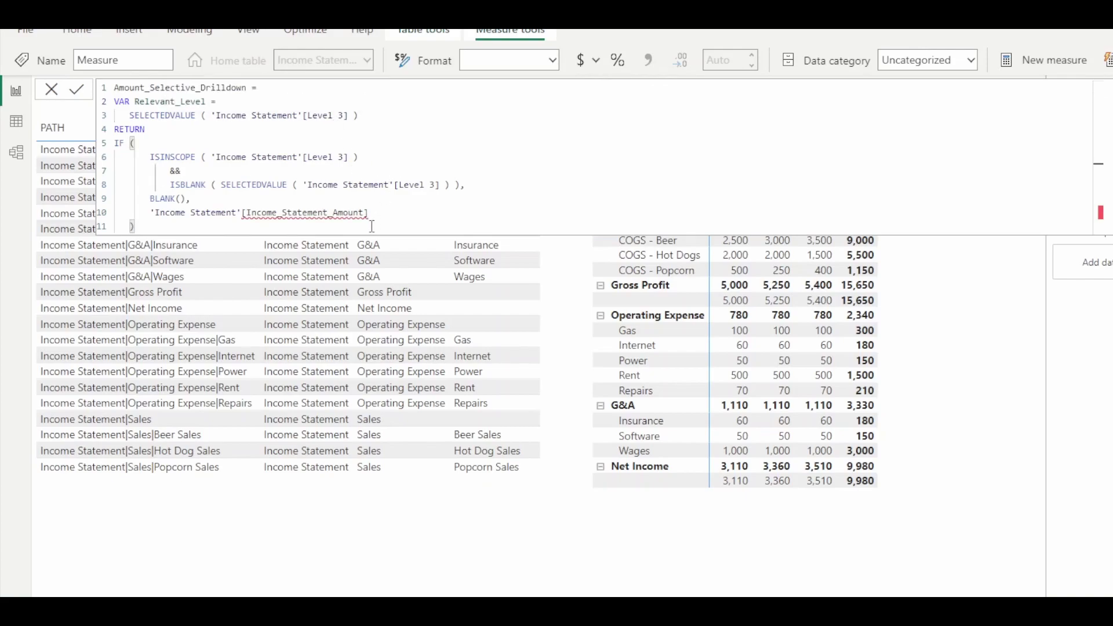
left_click_drag(370, 212, 155, 211)
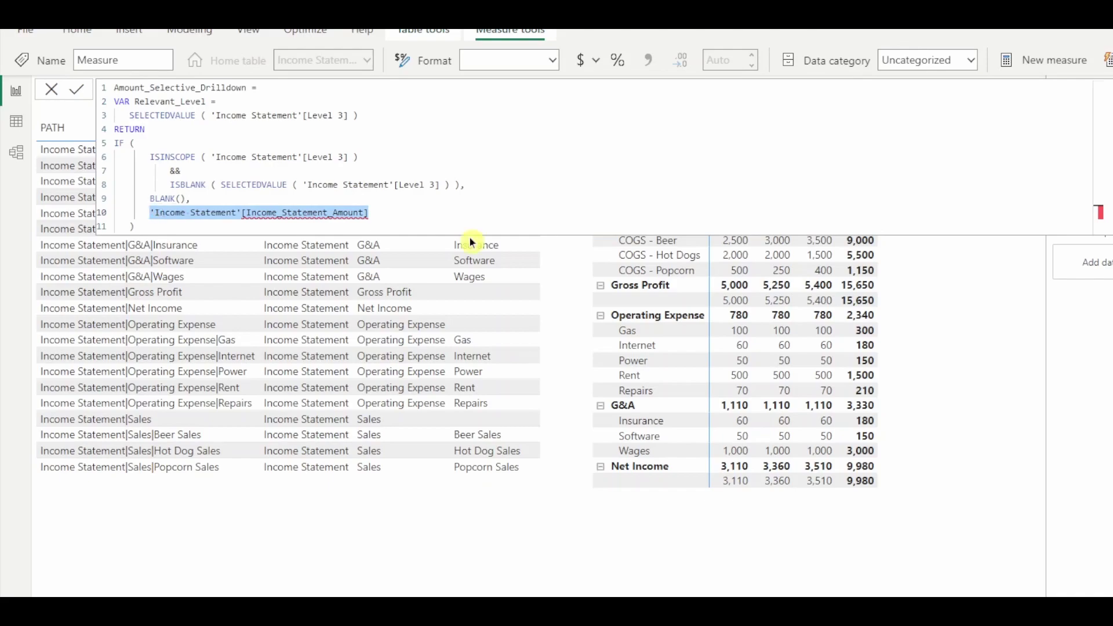
type("inc")
key("Tab")
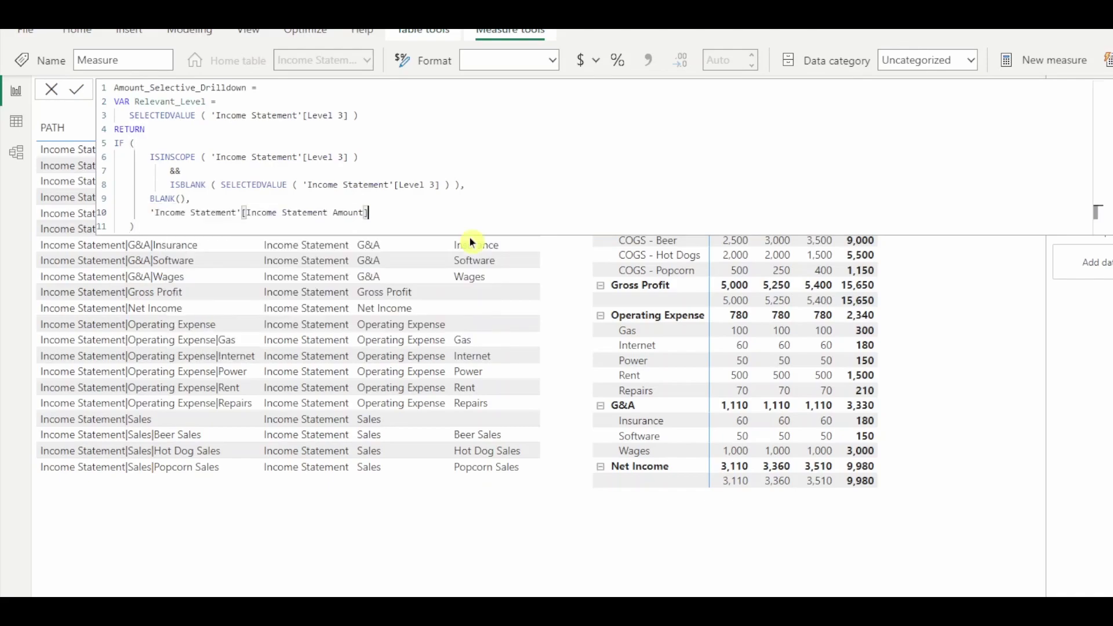
Check the ISINSCOPE, ISBLANK and BLANK() logic, then commit Amount_Selective_Drilldown.
left_click(208, 222)
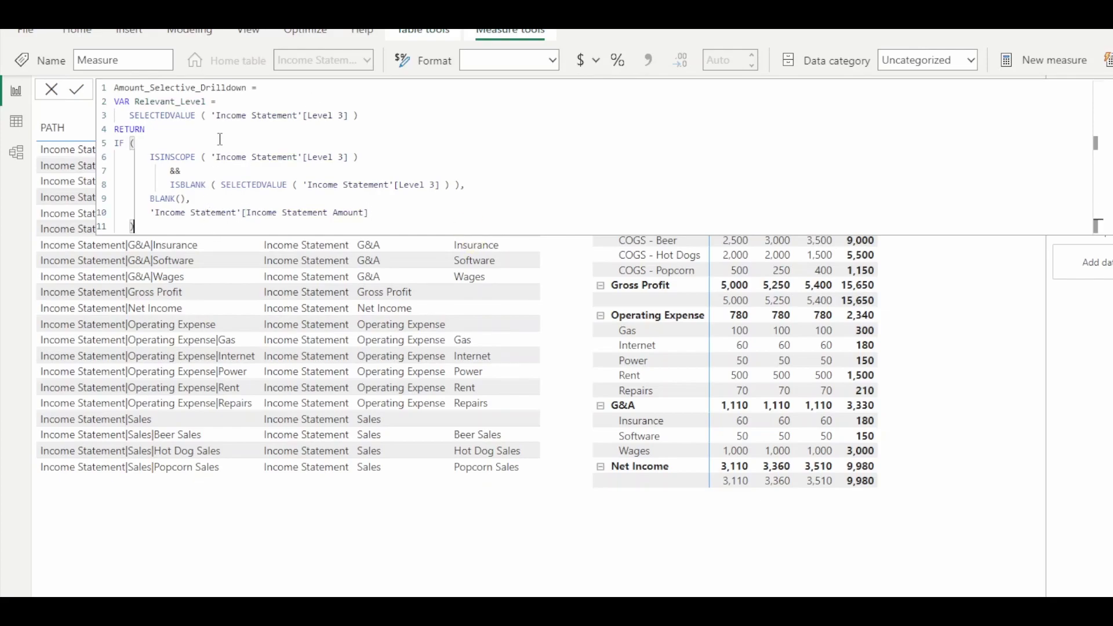
left_click(160, 114)
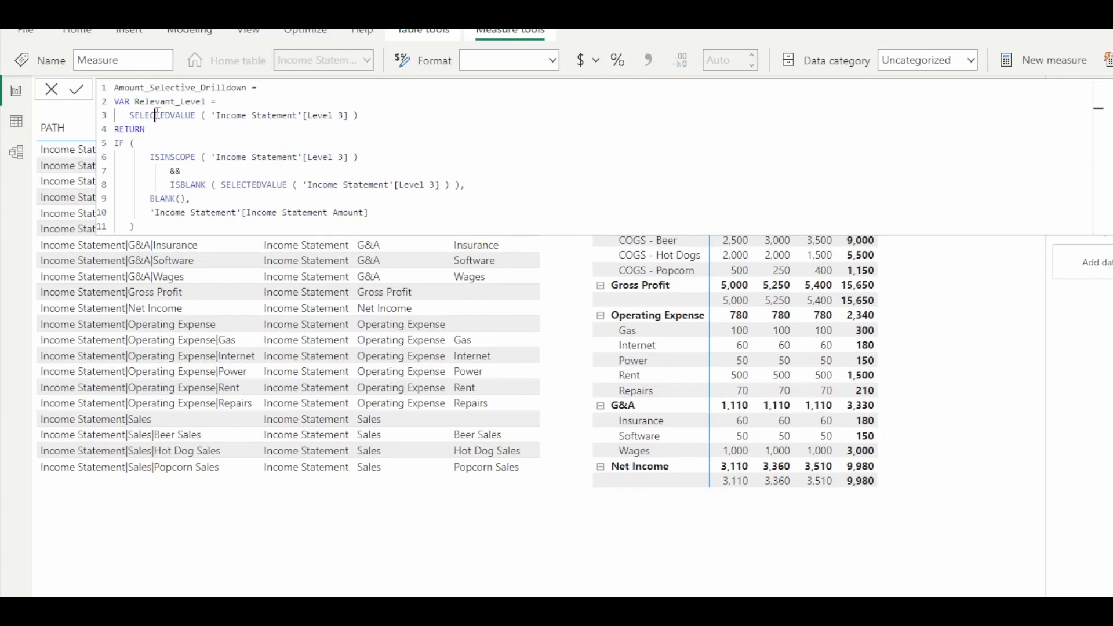
left_click(210, 158)
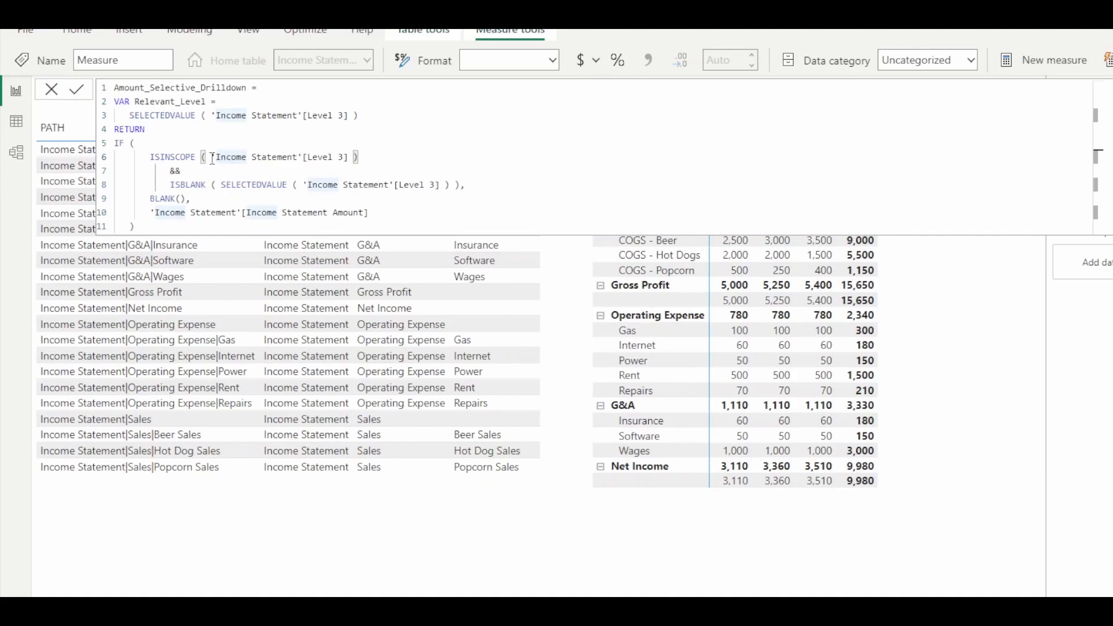
left_click_drag(211, 157, 348, 157)
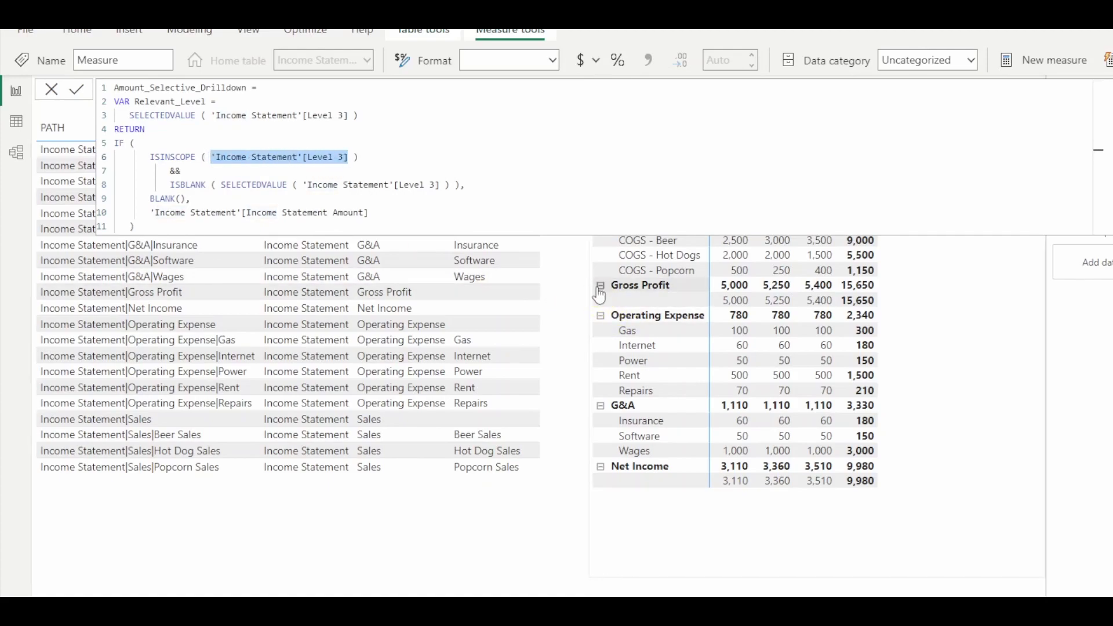
left_click(282, 201)
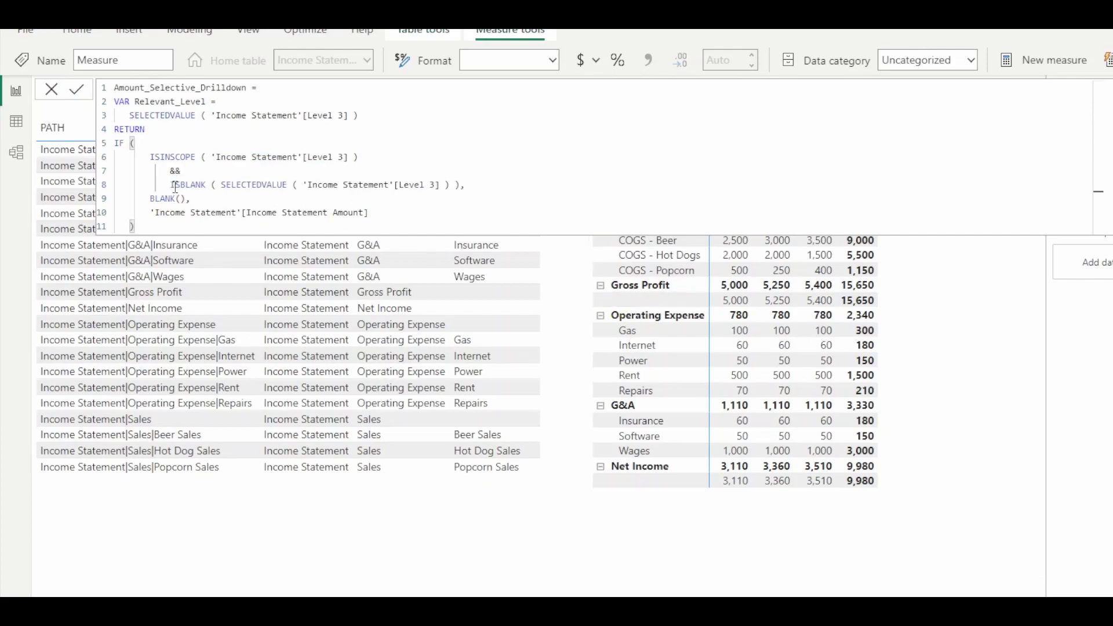
left_click_drag(175, 186, 451, 185)
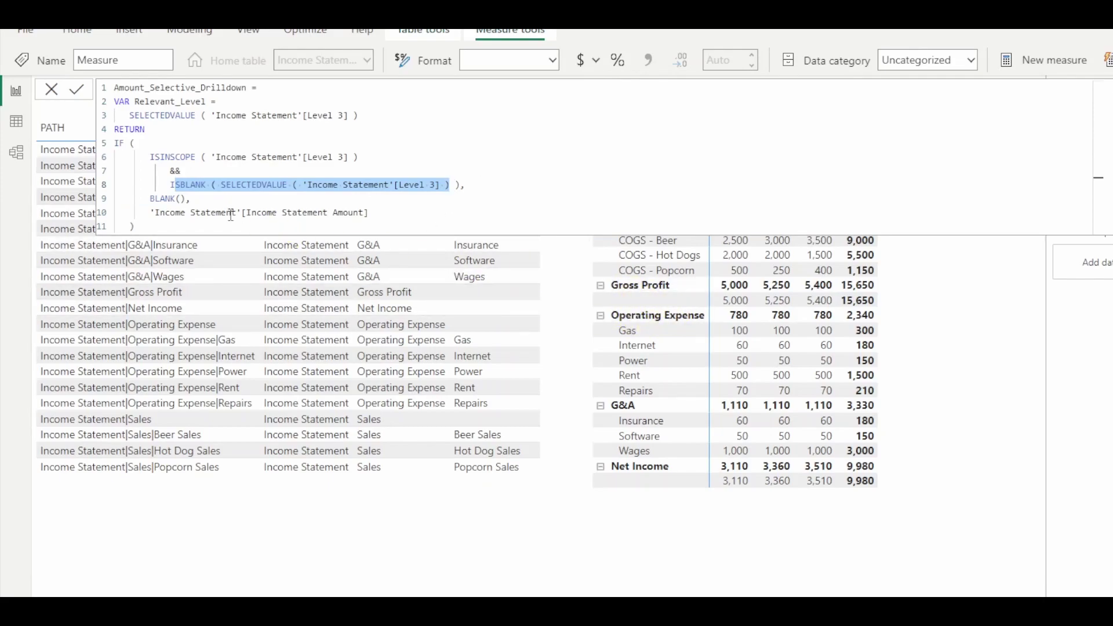
left_click_drag(151, 200, 187, 200)
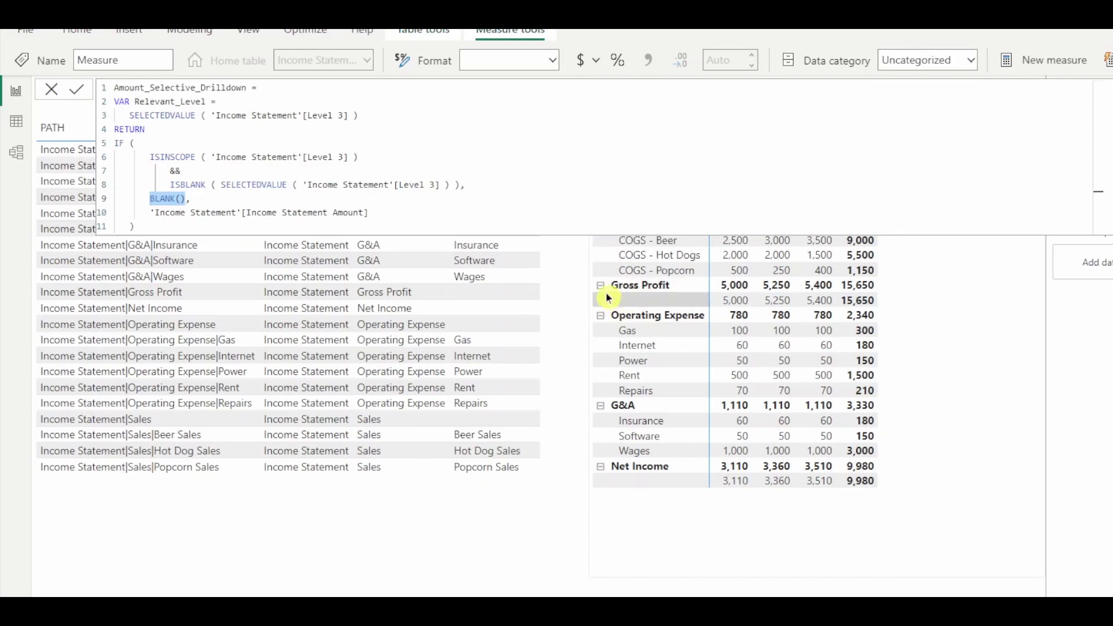
left_click(261, 214)
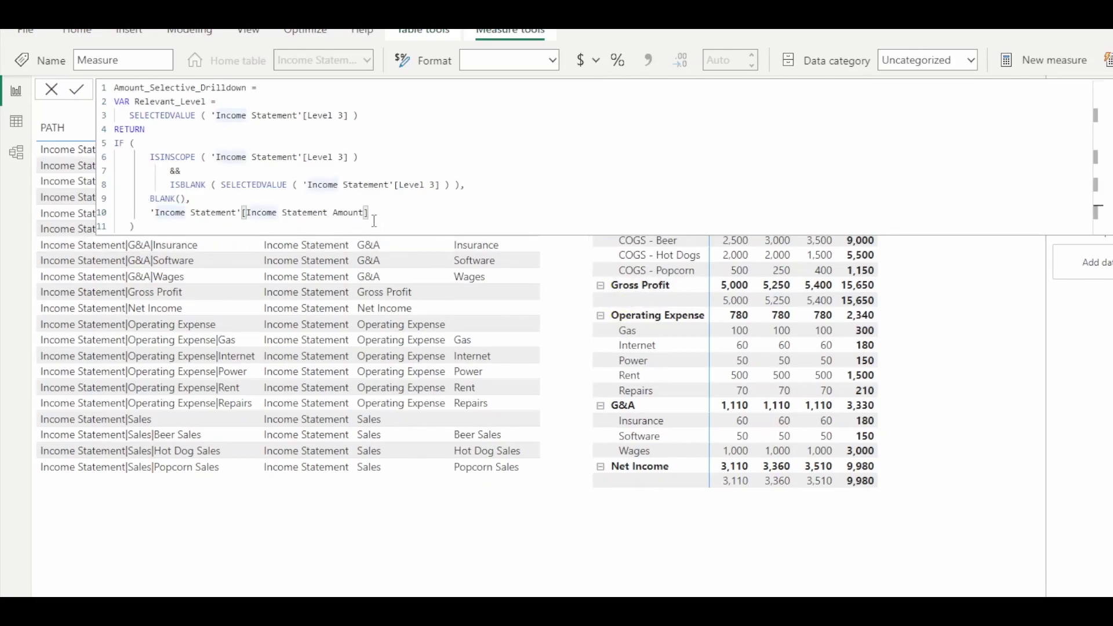
left_click(184, 228)
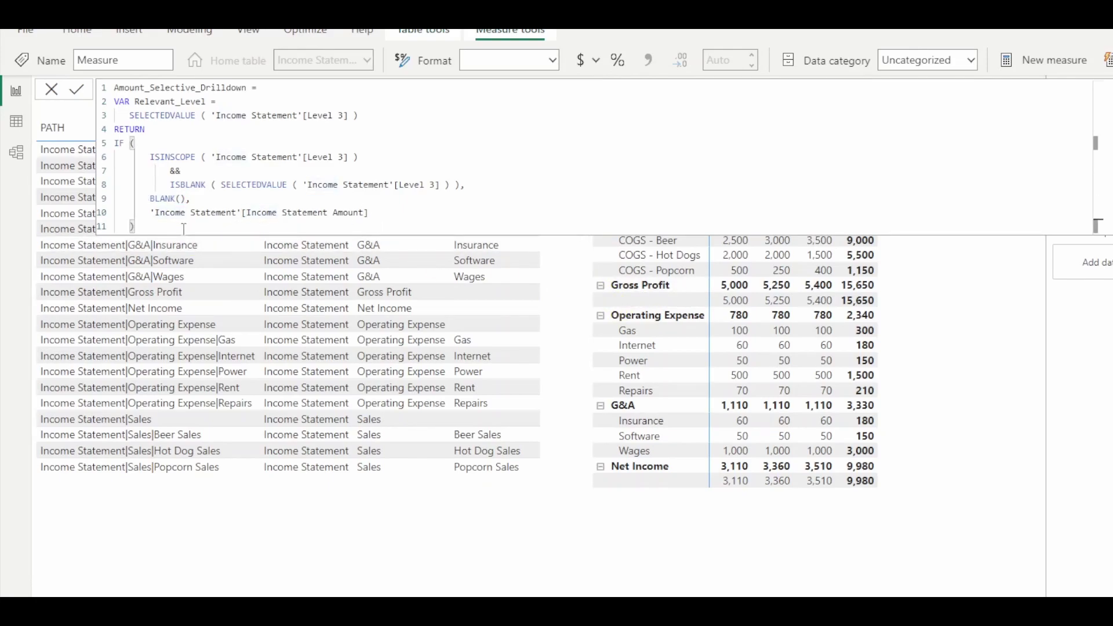
key("Return")
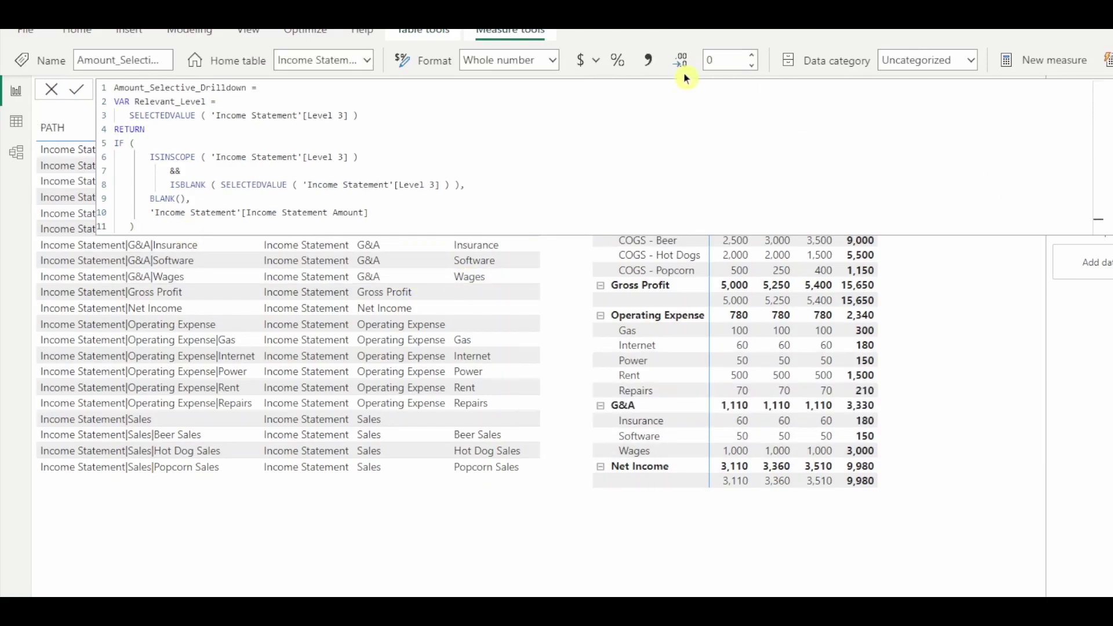
Give Amount_Selective_Drilldown thousands separators, then collapse and re-expand COGS in the matrix to check the drill-down.
left_click(650, 63)
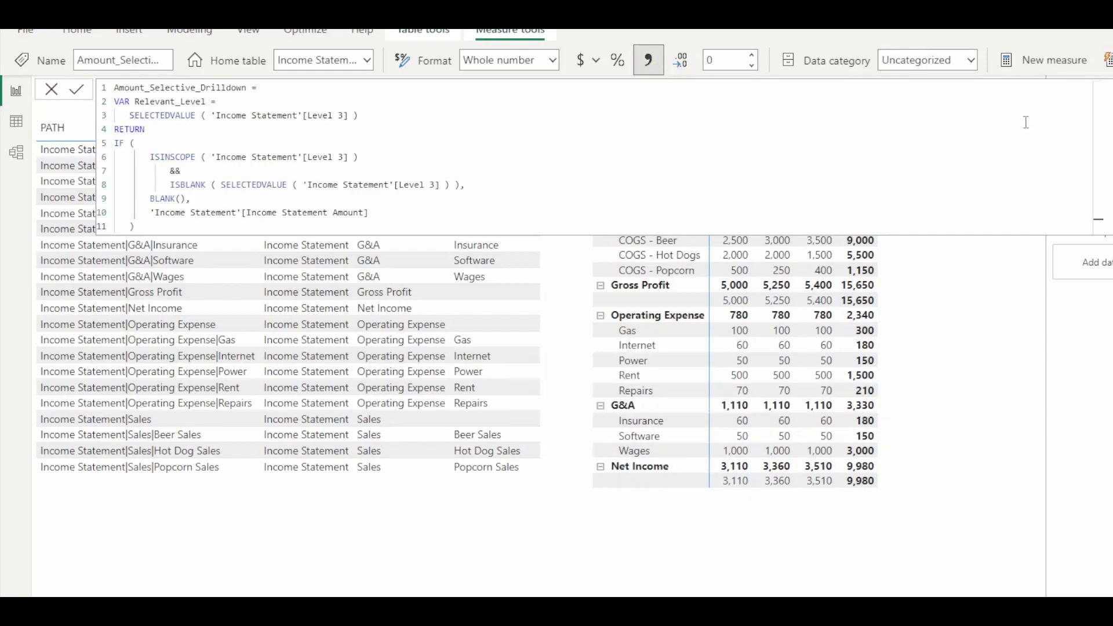
left_click(1098, 219)
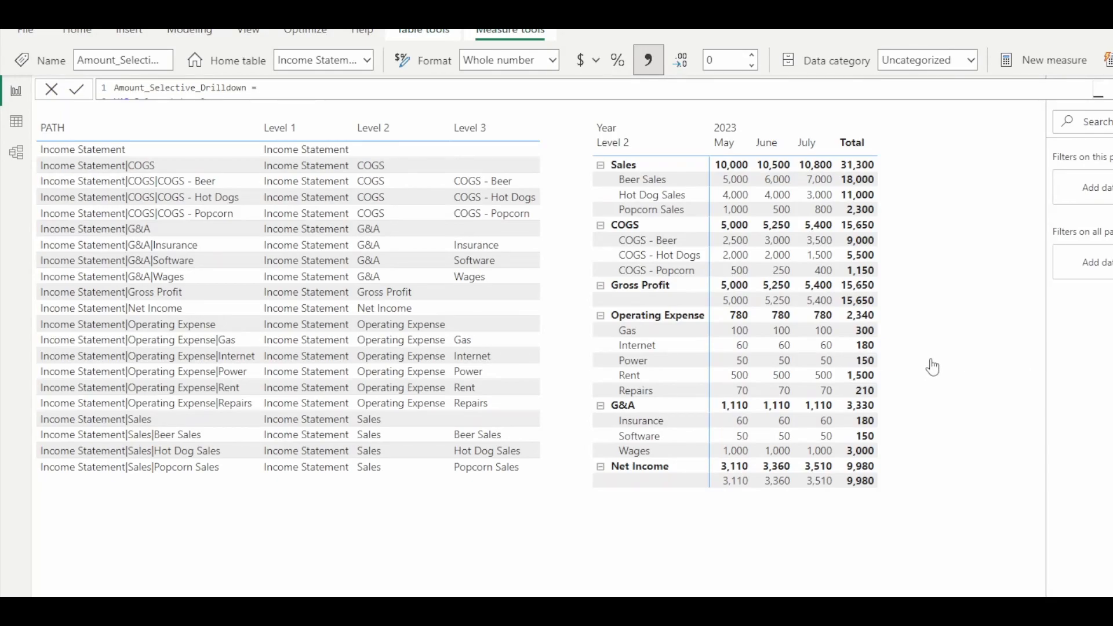
left_click(989, 323)
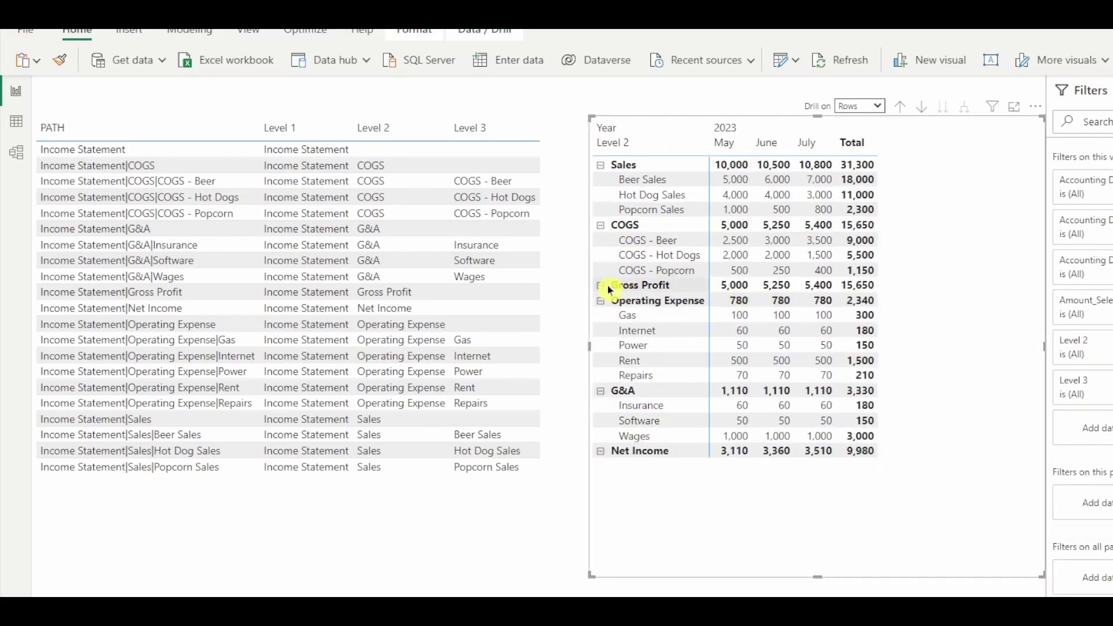
left_click(601, 225)
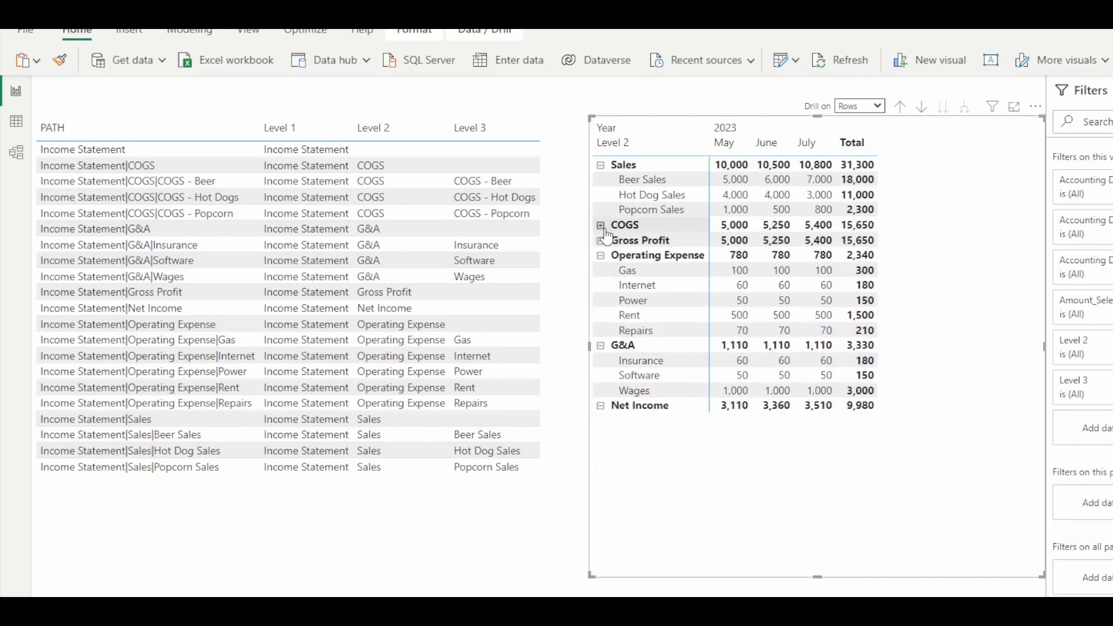
left_click(601, 225)
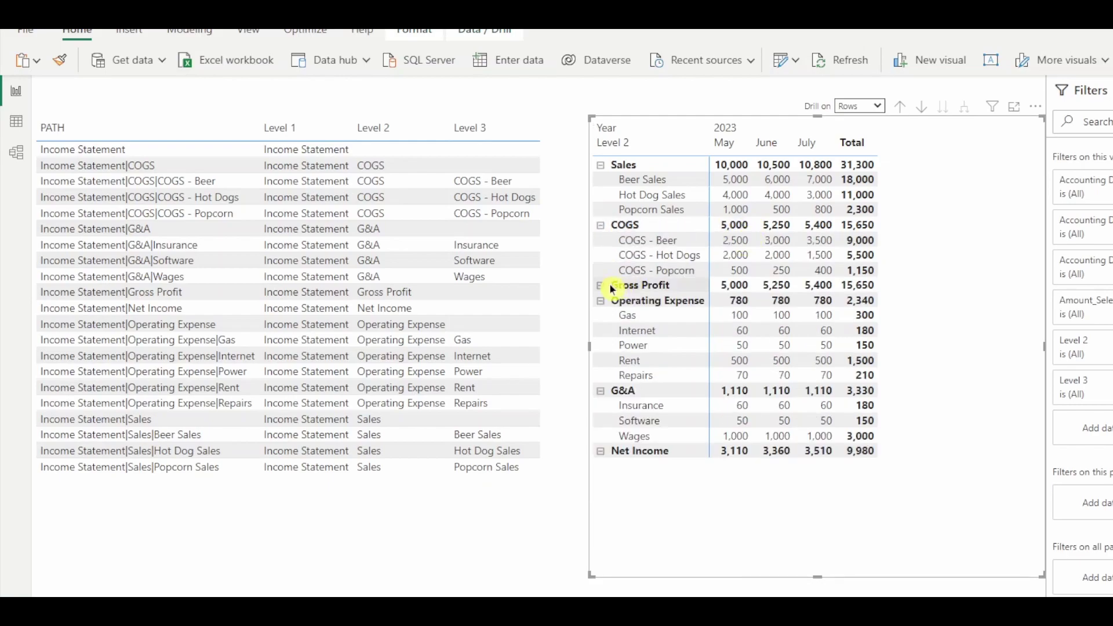